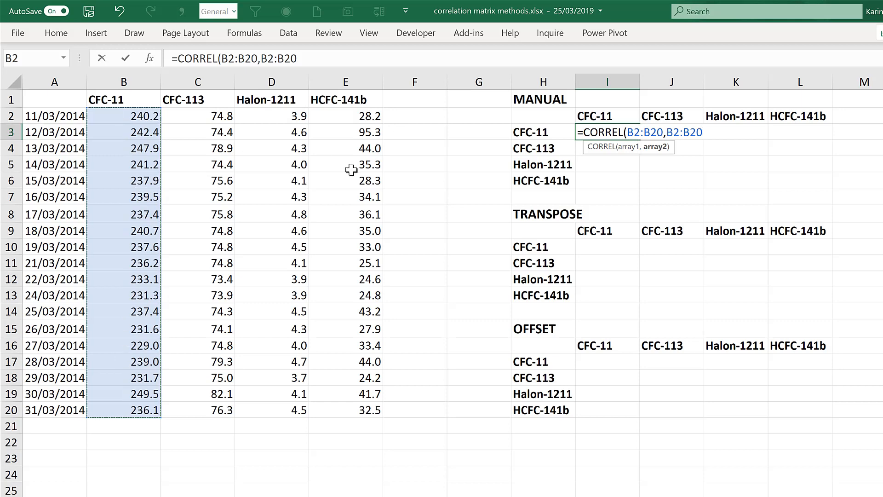
- Complete the formula =CORREL(B2:B20,B2:B20) in cell I3 of the MANUAL table
{"action": "type", "text": ")"}
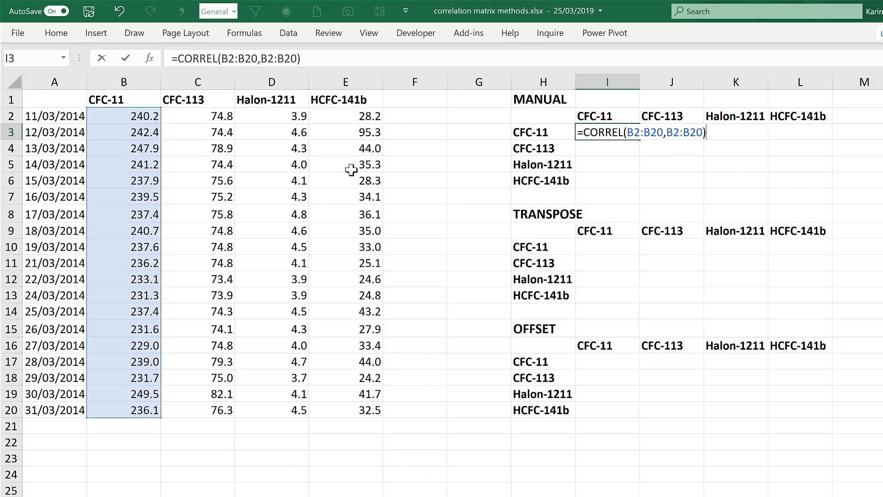
{"action": "key", "text": "Return"}
- Fill the I3 correlation formula one cell across into J3 and check which ranges the copy references
{"action": "left_click", "coordinate": [598, 134]}
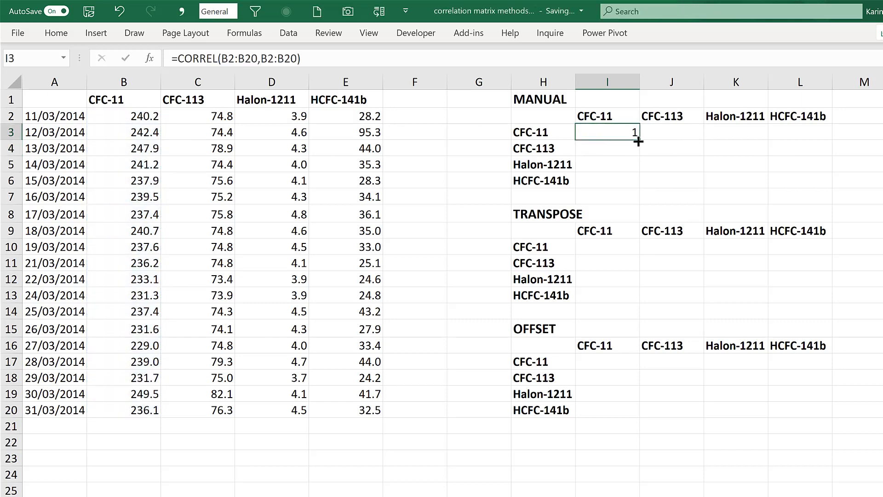
{"action": "left_click_drag", "start_coordinate": [638, 141], "coordinate": [669, 131]}
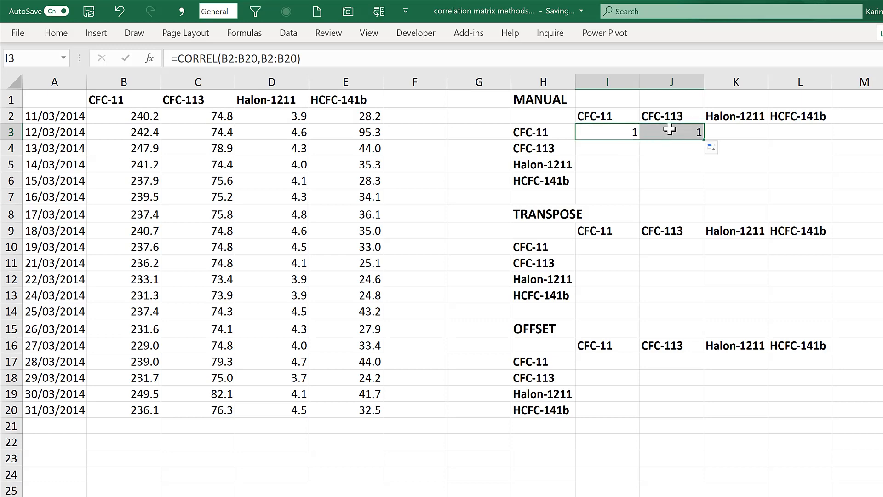
{"action": "left_click", "coordinate": [669, 129]}
{"action": "left_click", "coordinate": [315, 58]}
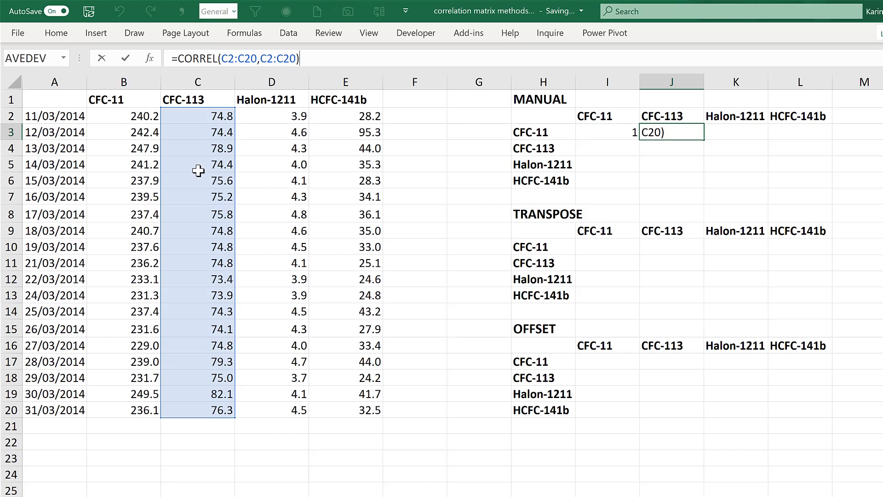
{"action": "left_click", "coordinate": [653, 134]}
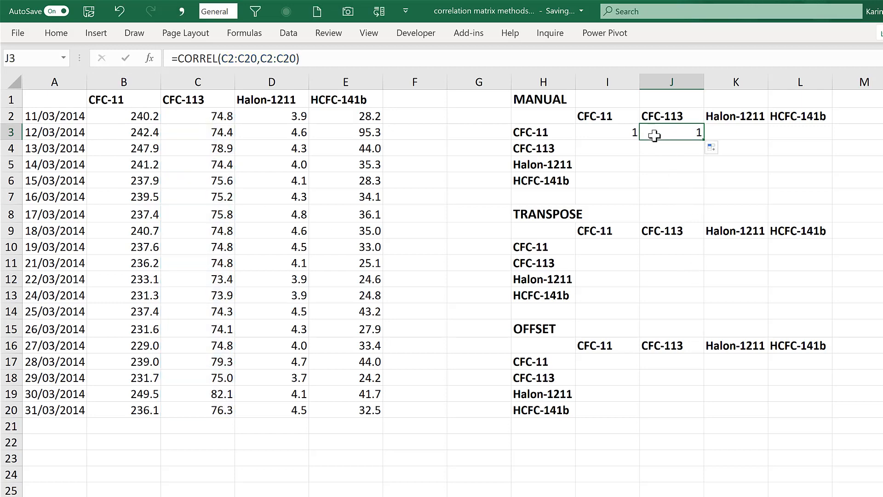
- Make the first range in the I3 formula fully absolute as $B$2:$B$20
{"action": "left_click", "coordinate": [617, 133]}
{"action": "left_click", "coordinate": [229, 60]}
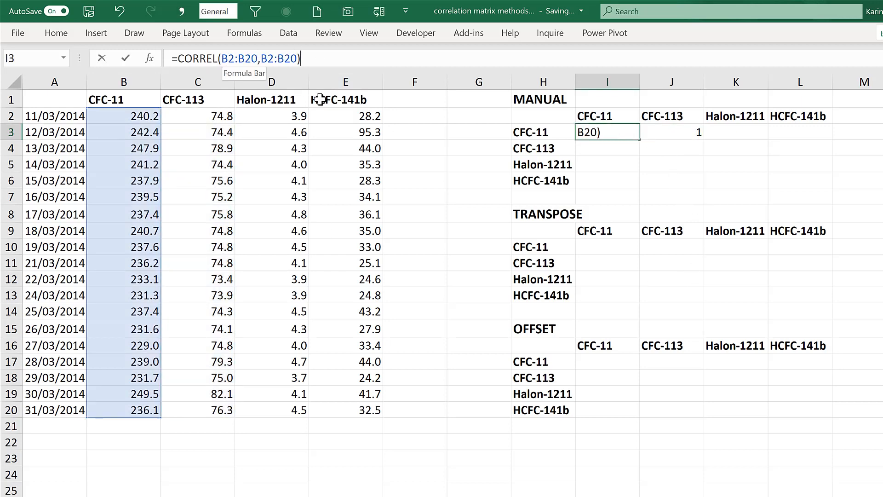
{"action": "key", "text": "F4"}
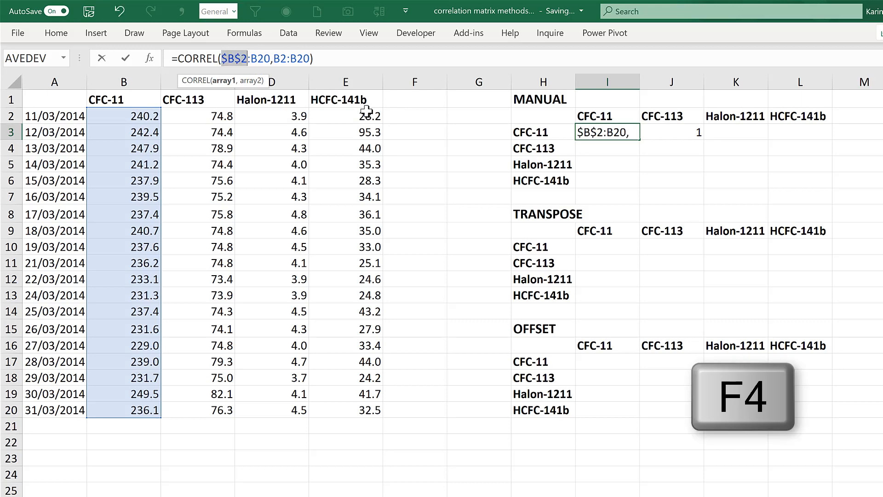
{"action": "left_click", "coordinate": [290, 65]}
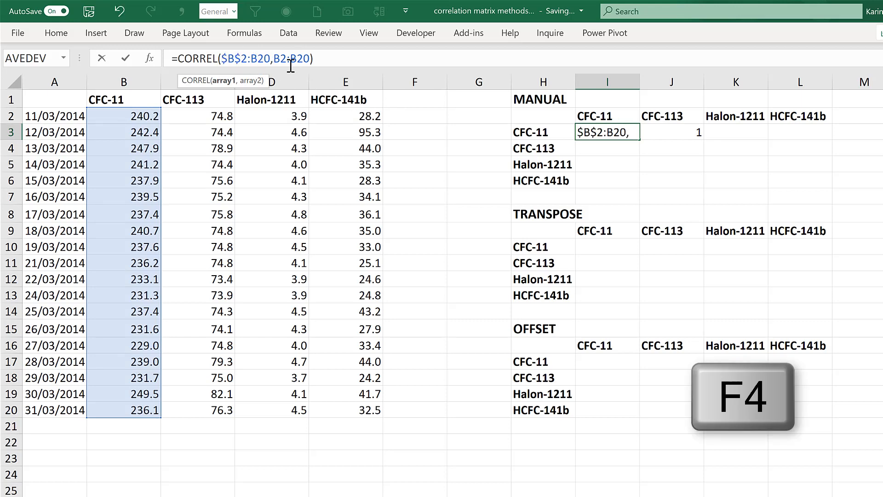
{"action": "key", "text": "F4"}
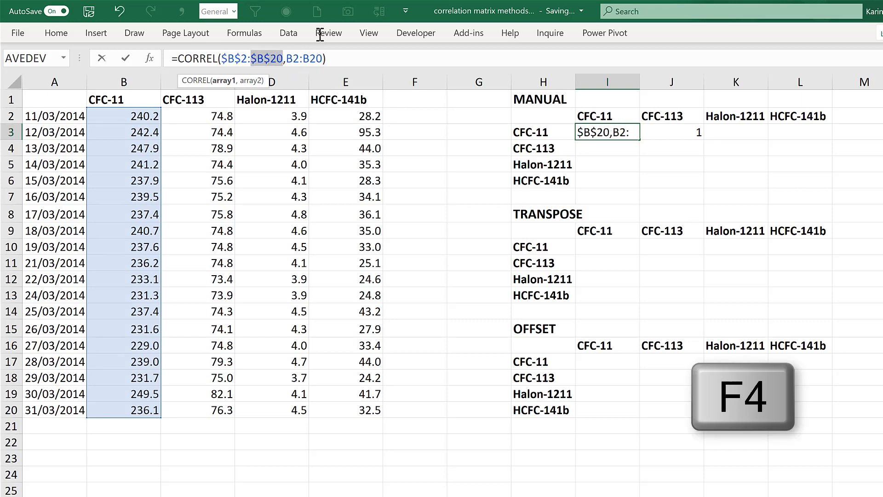
{"action": "key", "text": "Return"}
- Fill the I3 formula across to L3 and check the ranges referenced by the copy in L3
{"action": "left_click", "coordinate": [624, 134]}
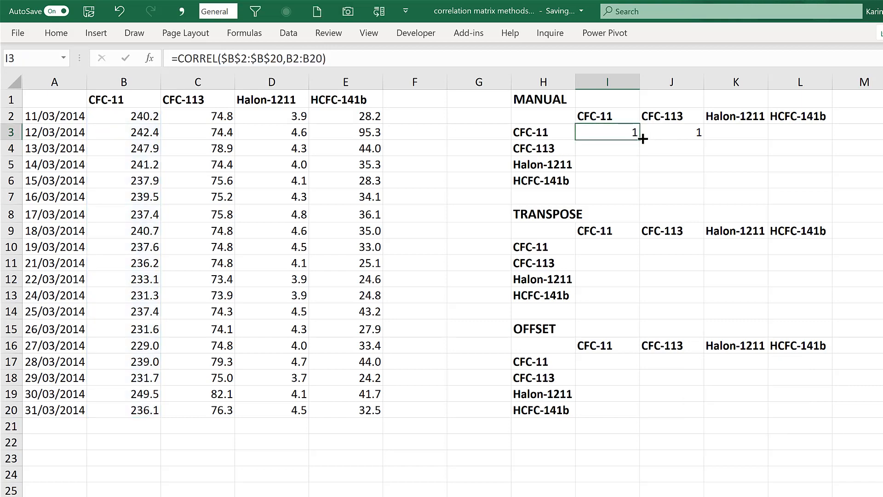
{"action": "left_click_drag", "start_coordinate": [777, 131], "coordinate": [805, 131]}
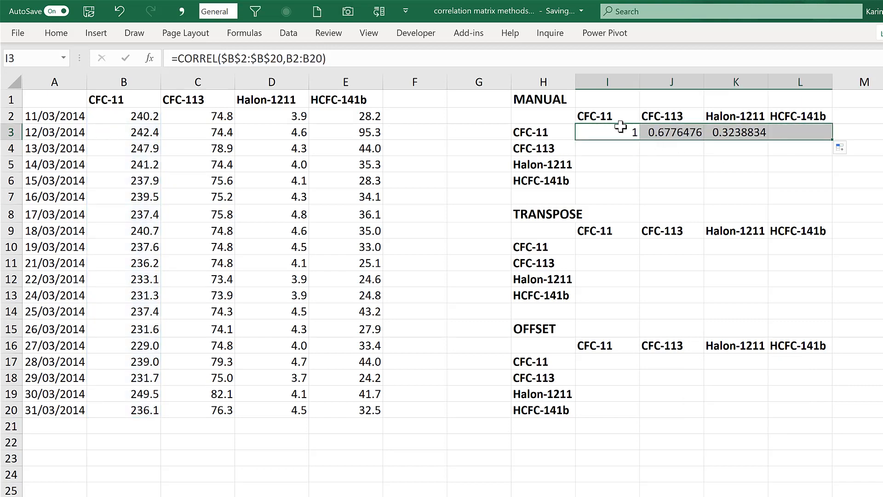
{"action": "left_click", "coordinate": [605, 128]}
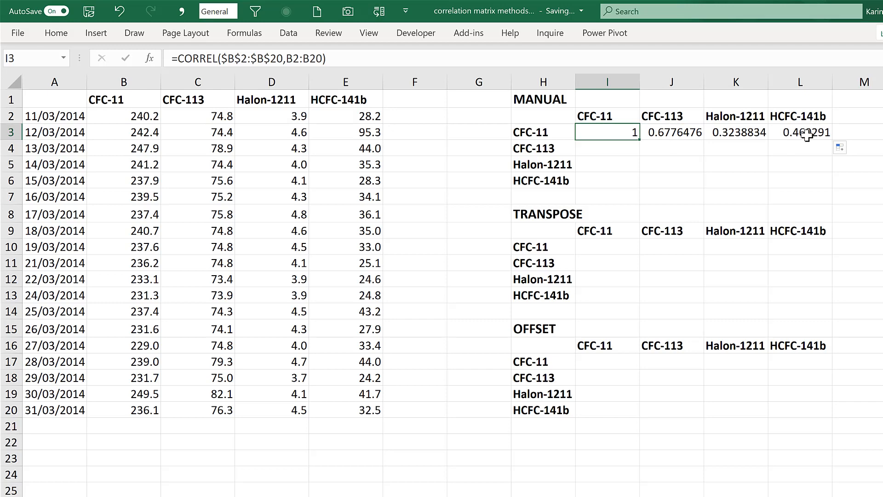
{"action": "left_click", "coordinate": [815, 130]}
{"action": "left_click", "coordinate": [344, 57]}
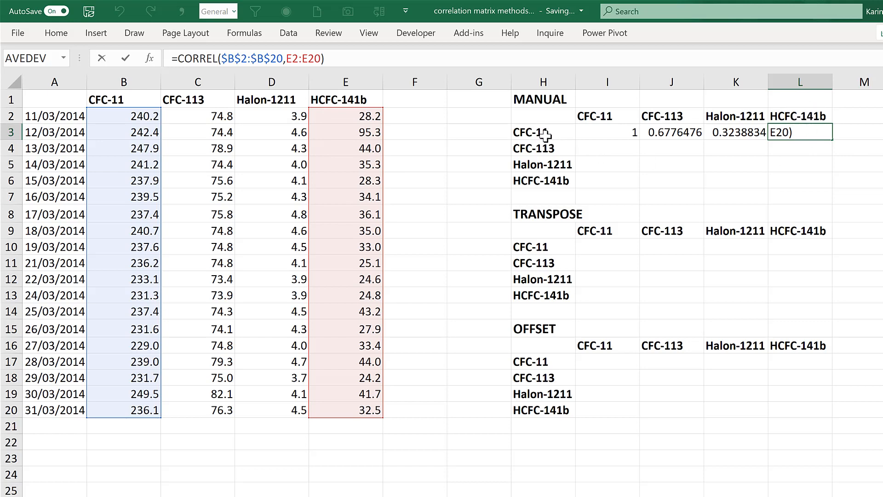
{"action": "key", "text": "ctrl+Return"}
- Fill the I3 formula down into I4 and check which ranges the copied formula references
{"action": "left_click", "coordinate": [630, 132]}
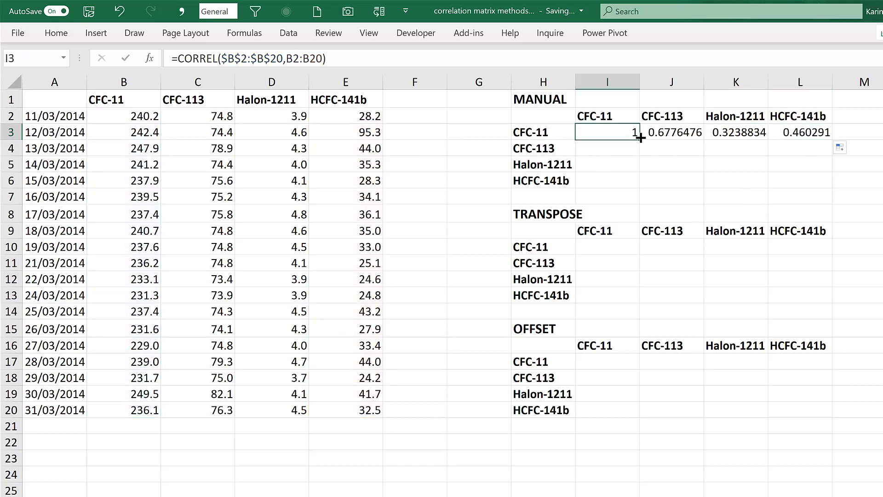
{"action": "left_click_drag", "start_coordinate": [639, 140], "coordinate": [637, 151]}
{"action": "left_click", "coordinate": [613, 147]}
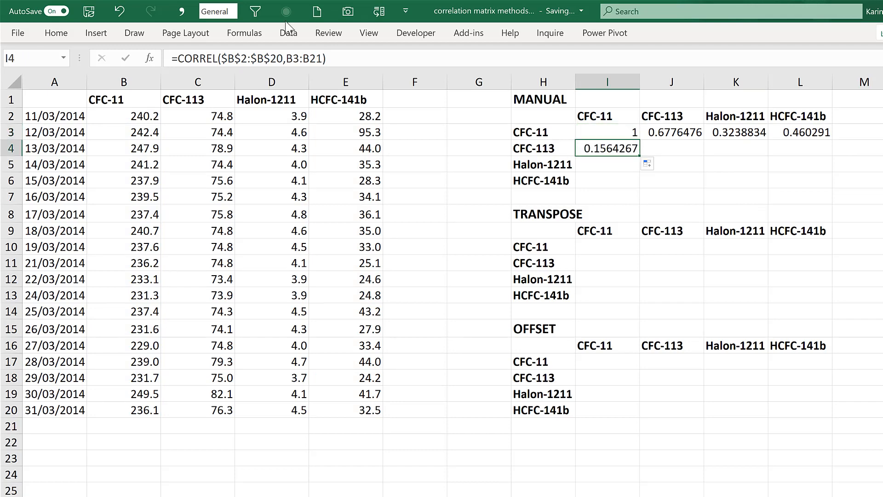
{"action": "left_click", "coordinate": [328, 60]}
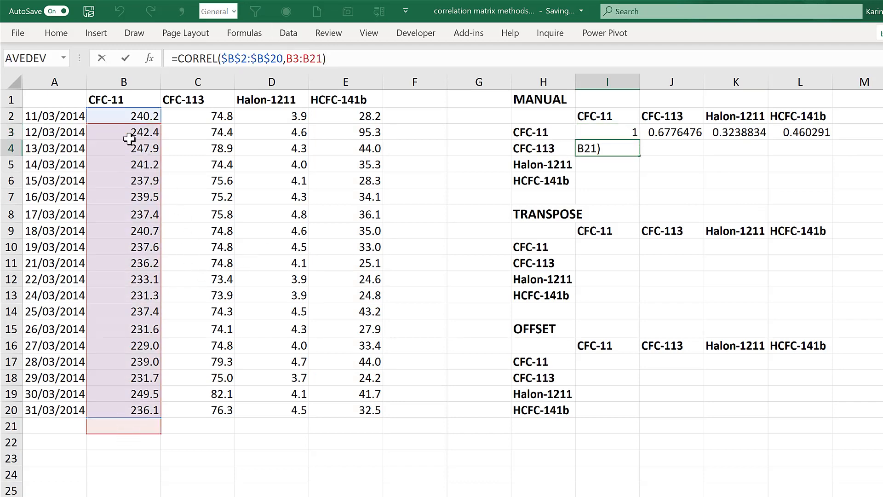
{"action": "key", "text": "Escape"}
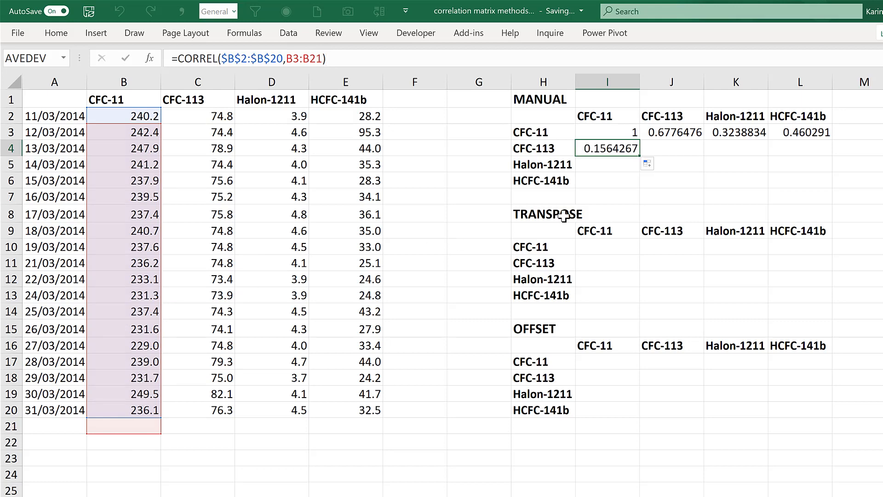
- Lock only the rows of the second range in the I3 formula, making it B$2:B$20
{"action": "left_click", "coordinate": [627, 133]}
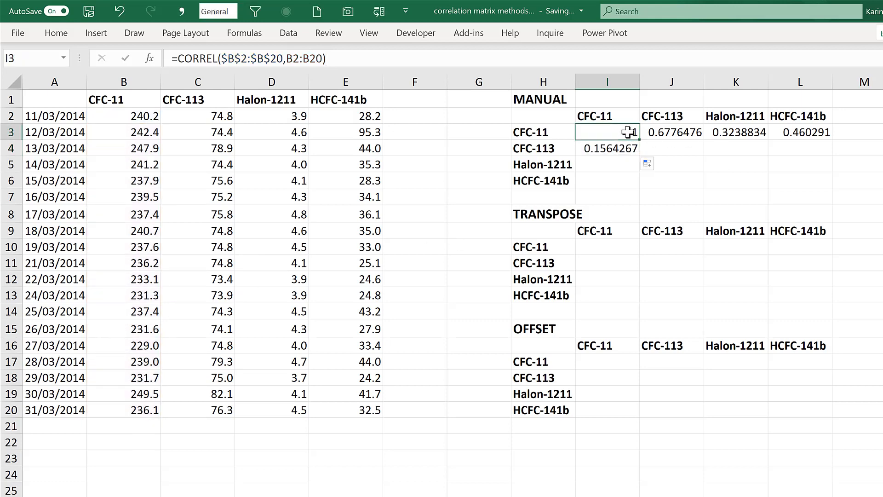
{"action": "left_click", "coordinate": [293, 58]}
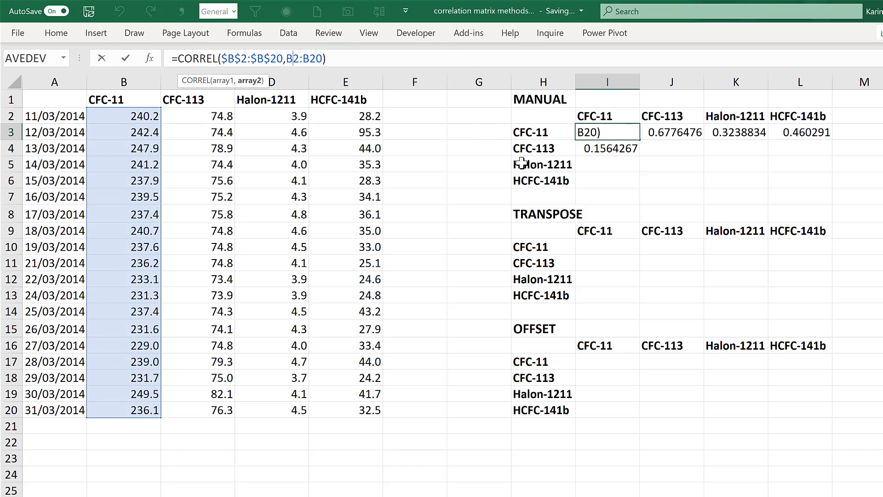
{"action": "key", "text": "F4"}
{"action": "key", "text": "F4"}
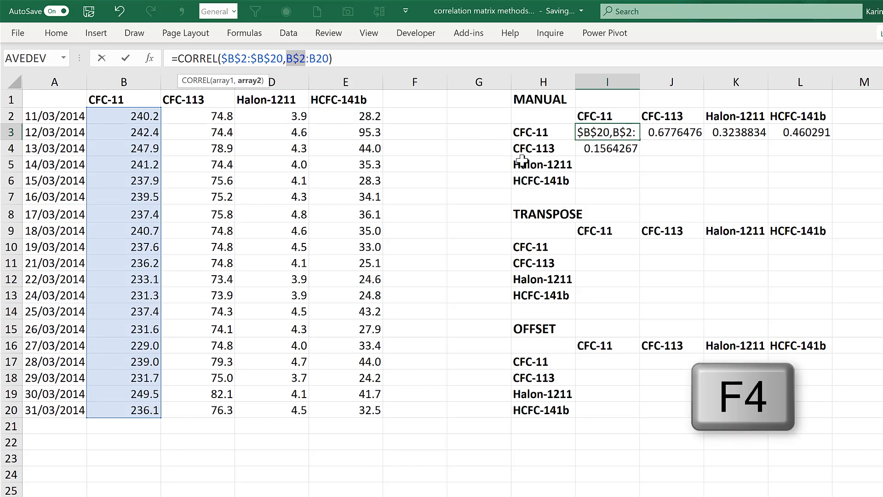
{"action": "left_click", "coordinate": [315, 58]}
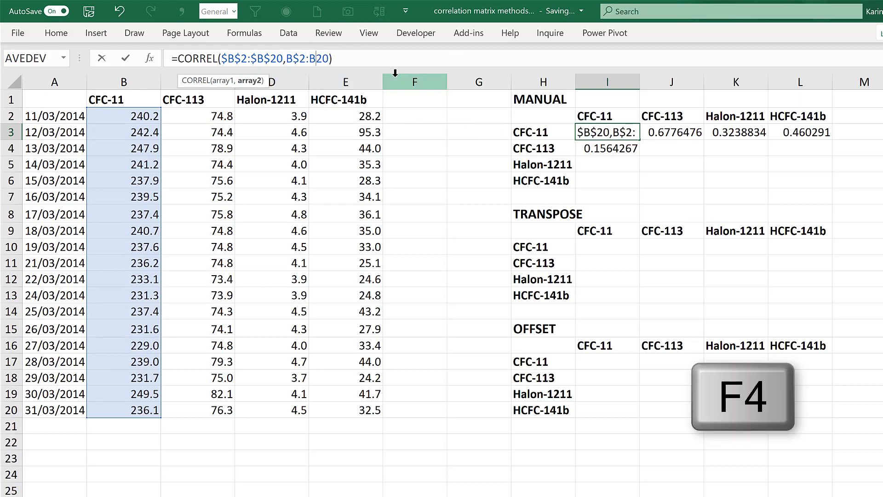
{"action": "key", "text": "F4"}
{"action": "key", "text": "F4"}
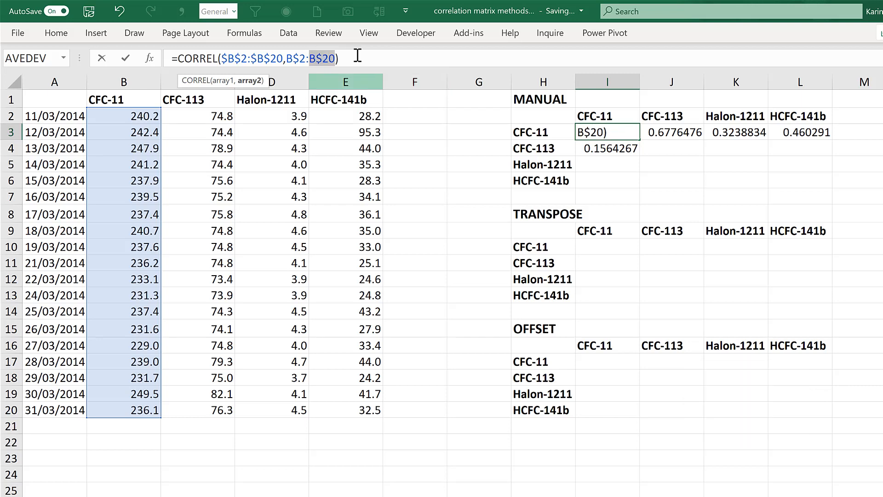
{"action": "left_click", "coordinate": [358, 58]}
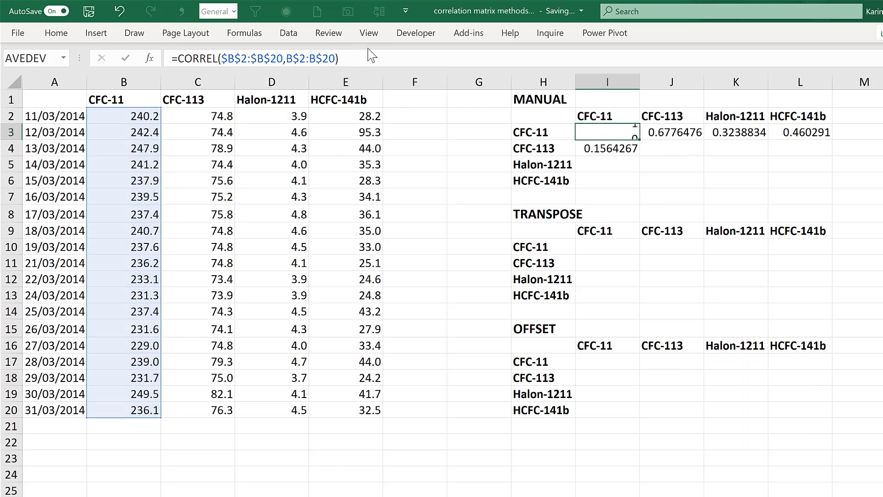
{"action": "key", "text": "Return"}
- Fill the updated I3 formula across to L3 and down into I4
{"action": "left_click", "coordinate": [627, 131]}
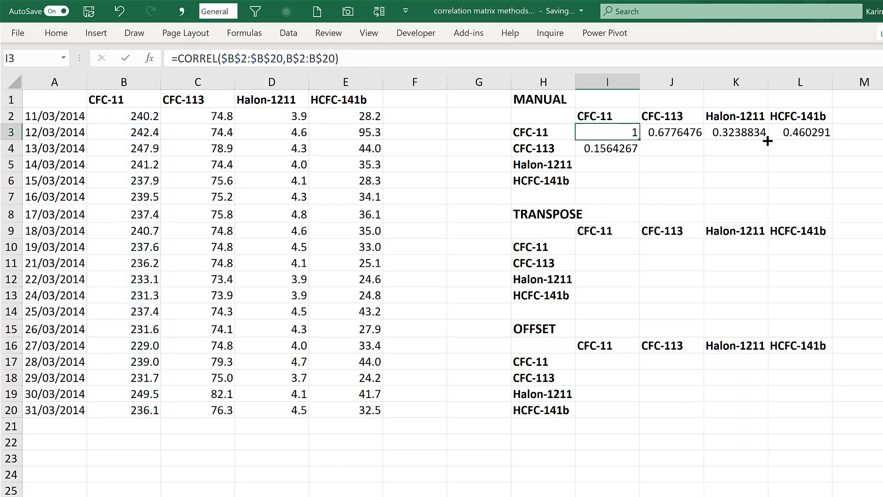
{"action": "key", "text": "ctrl+shift+Right"}
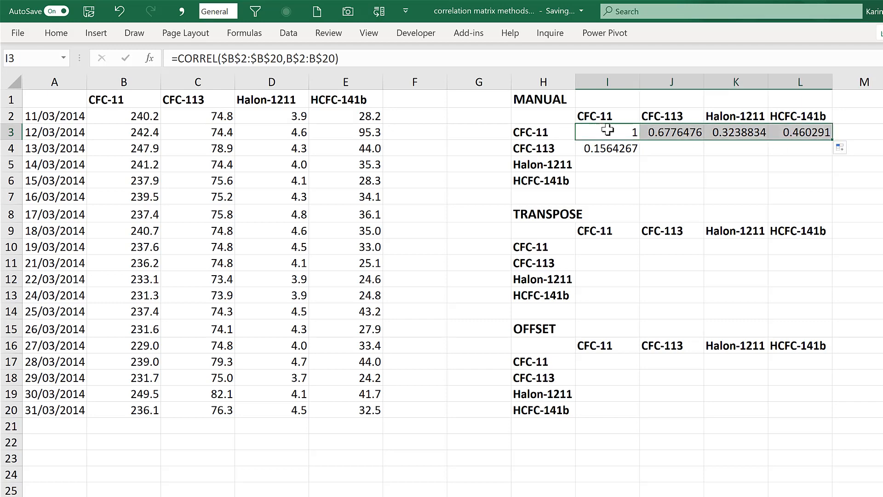
{"action": "left_click", "coordinate": [607, 130]}
{"action": "mouse_move", "coordinate": [639, 148]}
{"action": "left_mouse_down"}
{"action": "mouse_move", "coordinate": [626, 142]}
{"action": "mouse_move", "coordinate": [630, 151]}
{"action": "mouse_move", "coordinate": [621, 150]}
{"action": "left_mouse_up"}
- Change the first range in the I4 formula to $C$2:$C$20 for the CFC-113 row
{"action": "left_click", "coordinate": [620, 148]}
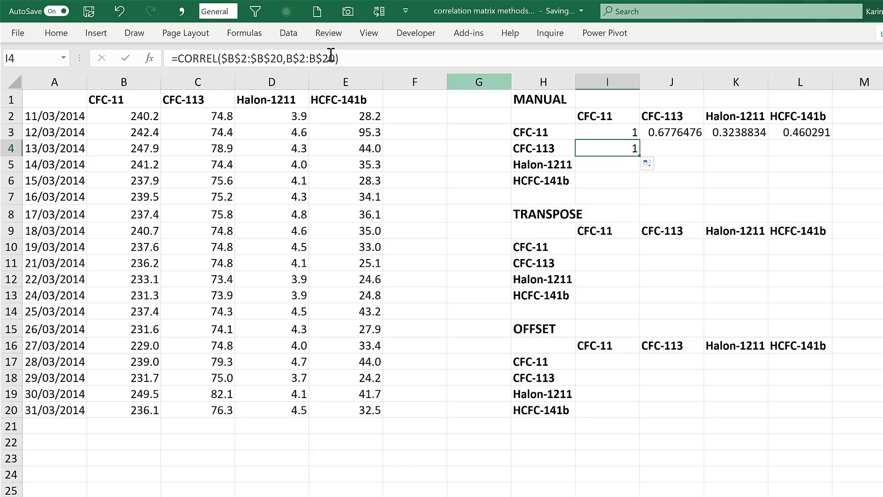
{"action": "left_click", "coordinate": [361, 58]}
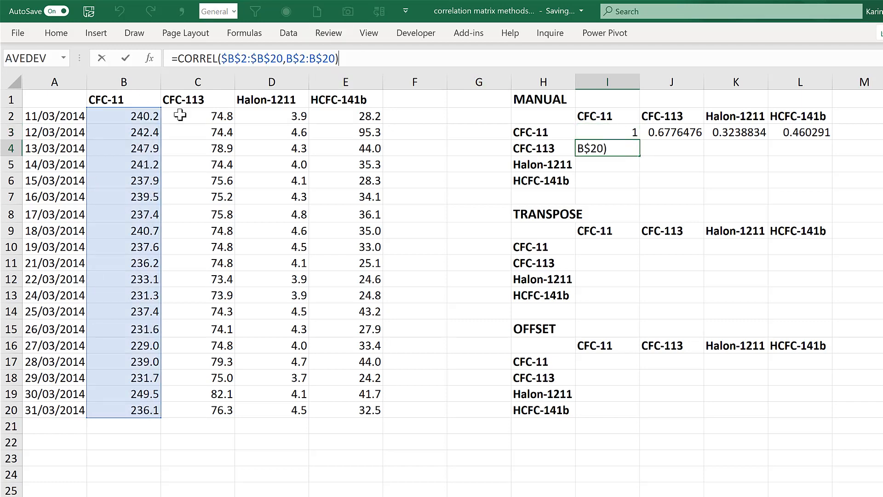
{"action": "left_click", "coordinate": [236, 60]}
{"action": "key", "text": "BackSpace"}
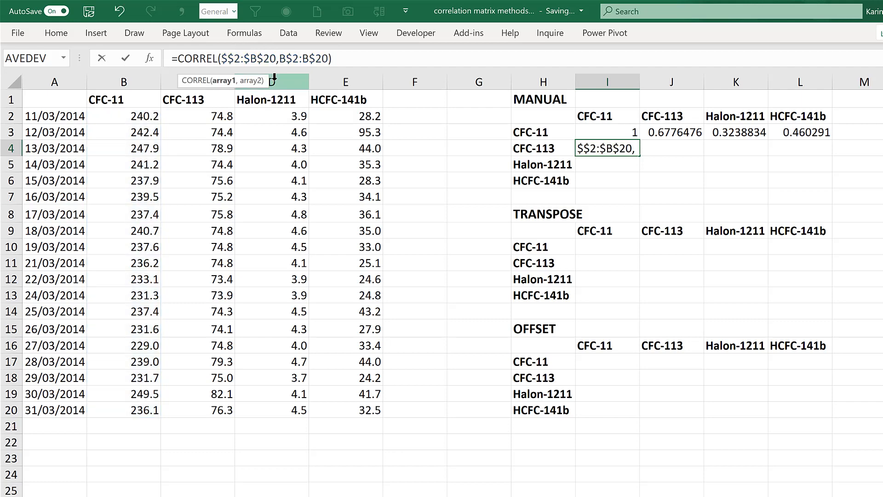
{"action": "type", "text": "C"}
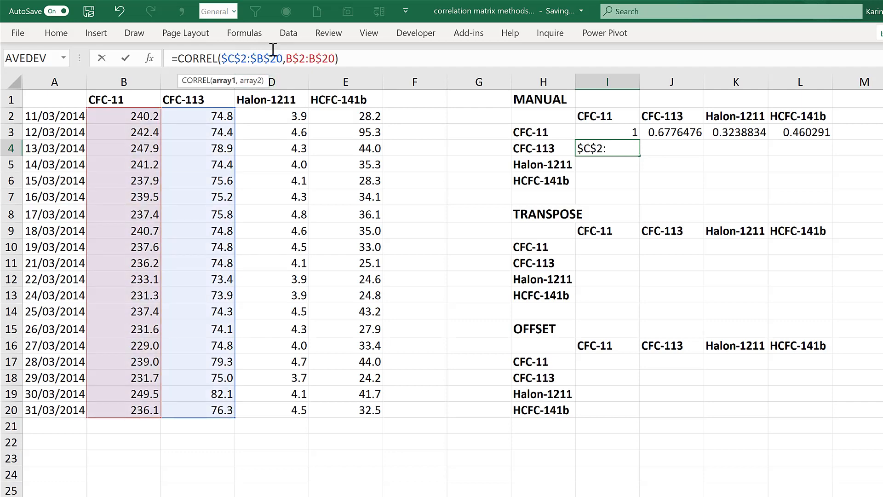
{"action": "left_click", "coordinate": [271, 53]}
{"action": "key", "text": "BackSpace"}
{"action": "type", "text": "C"}
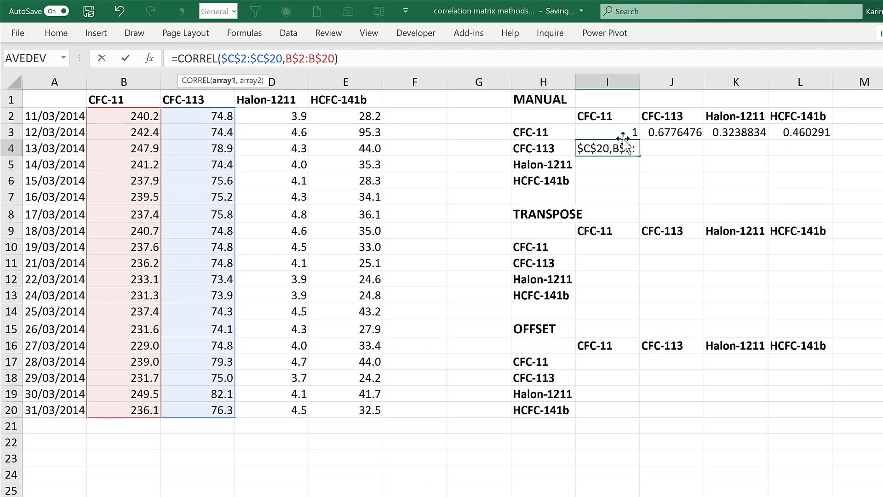
{"action": "key", "text": "Return"}
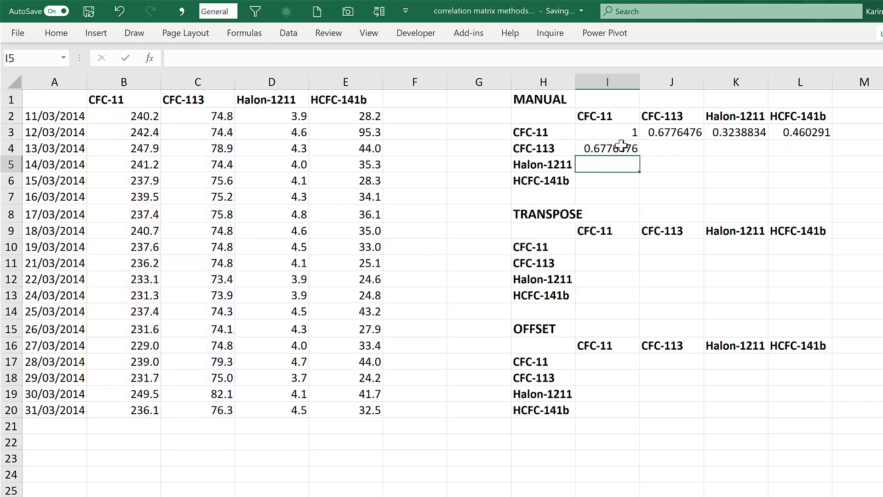
- Fill the I4 formula across to L4 and down into I5 for the Halon-1211 row
{"action": "left_click", "coordinate": [620, 147]}
{"action": "left_click_drag", "start_coordinate": [758, 158], "coordinate": [816, 157]}
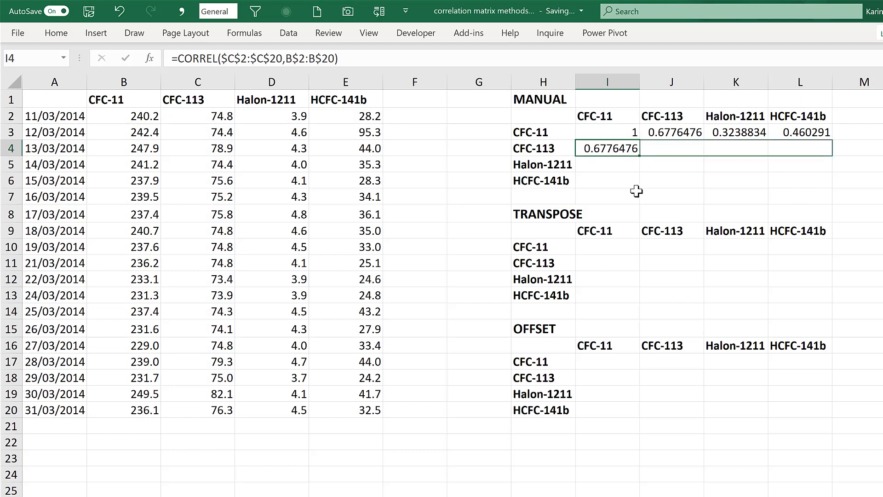
{"action": "left_click", "coordinate": [599, 150]}
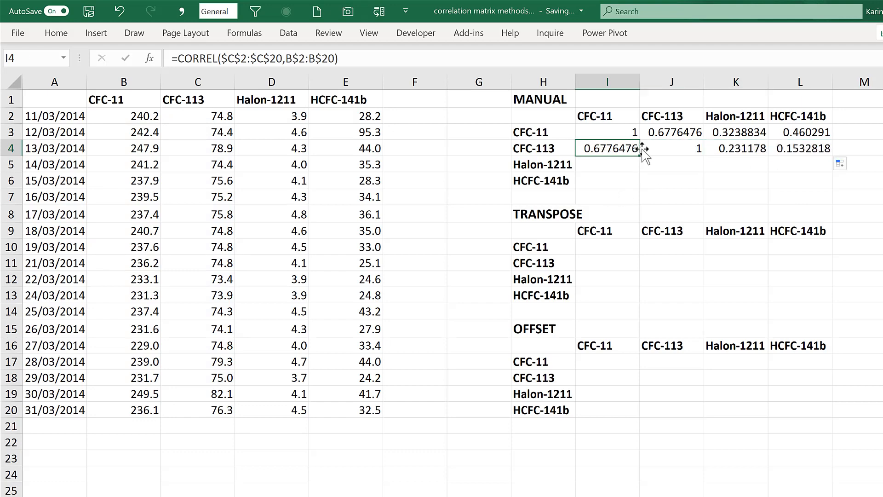
{"action": "left_click_drag", "start_coordinate": [637, 170], "coordinate": [616, 166]}
- Reuse the I4 formula in I5 for the Halon-1211 row, changing its first range to $D$2:$D$20
{"action": "left_click", "coordinate": [365, 58]}
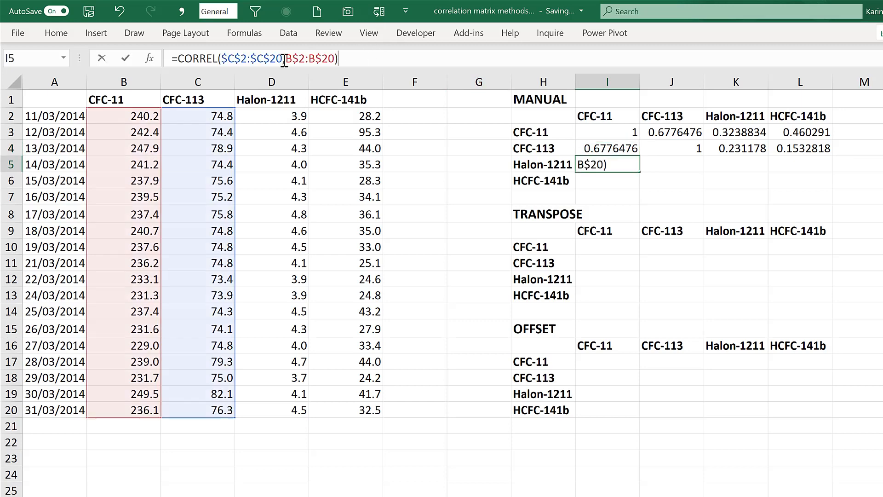
{"action": "left_click", "coordinate": [235, 56]}
{"action": "key", "text": "BackSpace"}
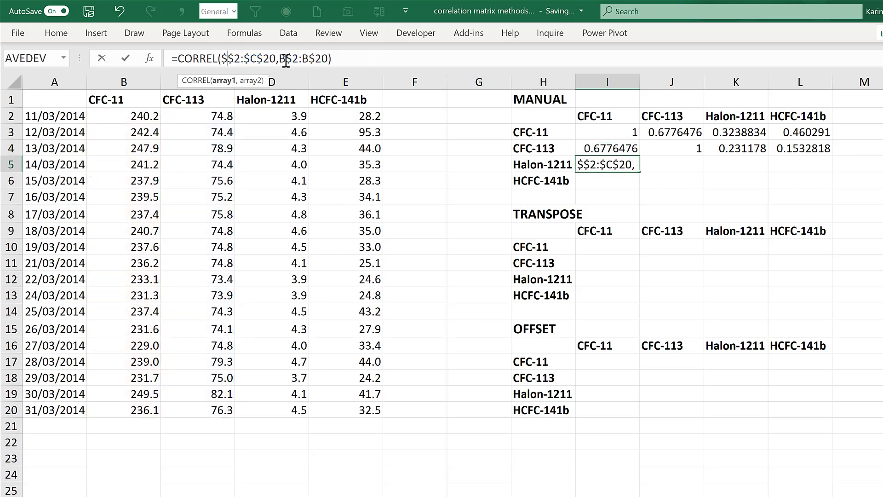
{"action": "type", "text": "D"}
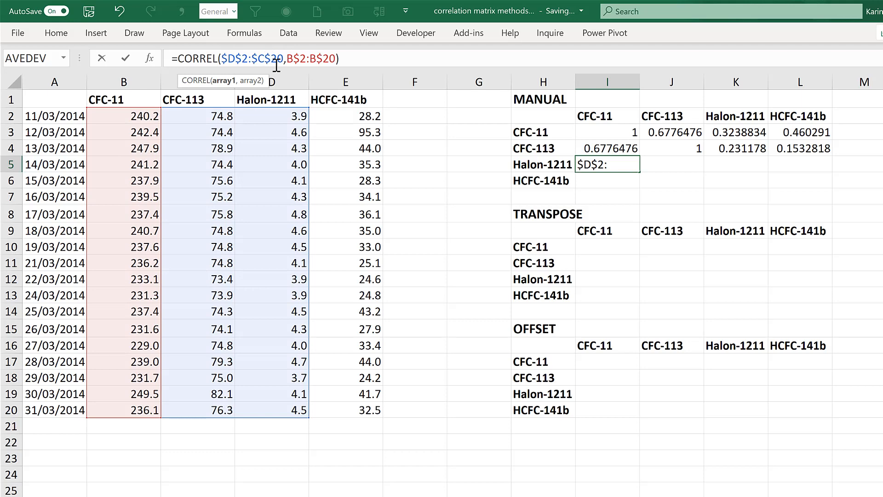
{"action": "key", "text": "BackSpace"}
{"action": "type", "text": "D"}
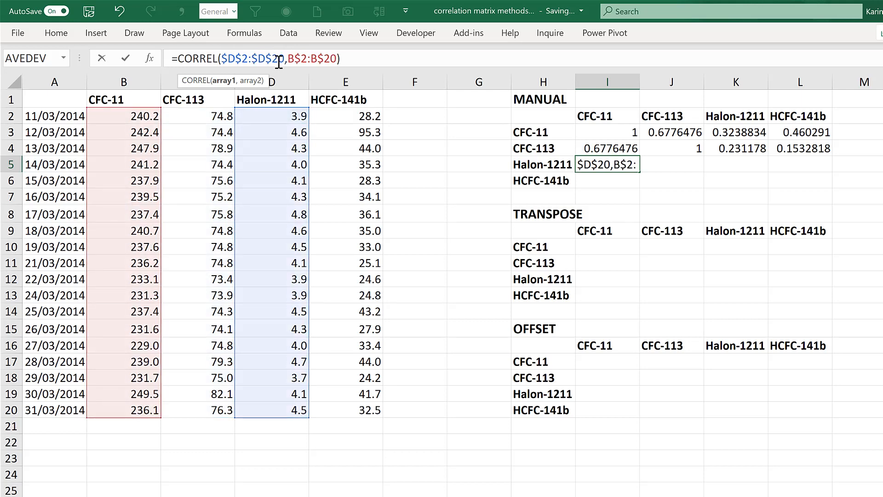
{"action": "key", "text": "Return"}
- Fill the I5 formula across to L5 and check the ranges referenced by the J5 formula
{"action": "left_click", "coordinate": [635, 167]}
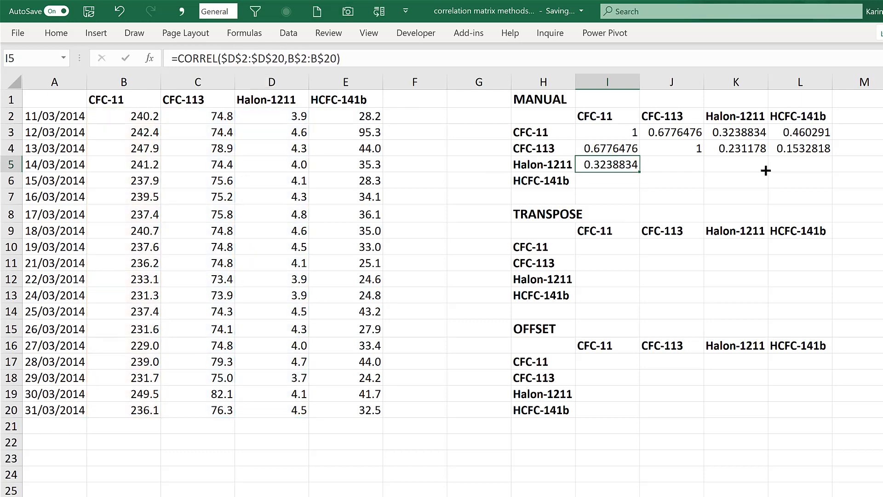
{"action": "left_click_drag", "start_coordinate": [765, 171], "coordinate": [814, 172]}
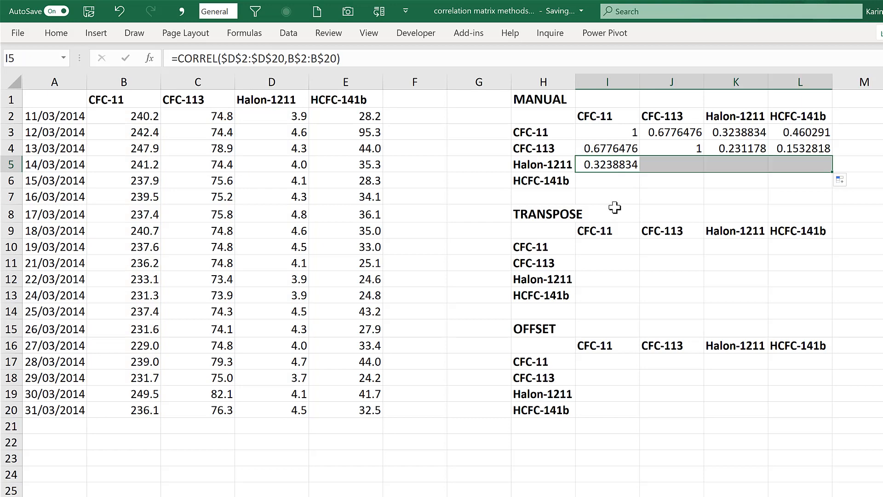
{"action": "left_click", "coordinate": [675, 167]}
{"action": "left_click", "coordinate": [375, 63]}
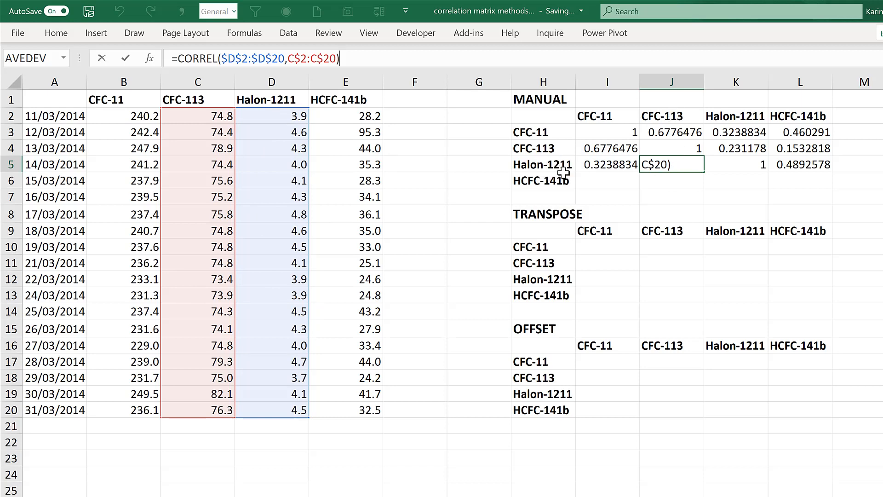
{"action": "key", "text": "ctrl+Return"}
- Examine the diagonal cells of the MANUAL matrix and compare the mirrored CFC-11 and CFC-113 formulas in I4 and J3
{"action": "left_click", "coordinate": [623, 177]}
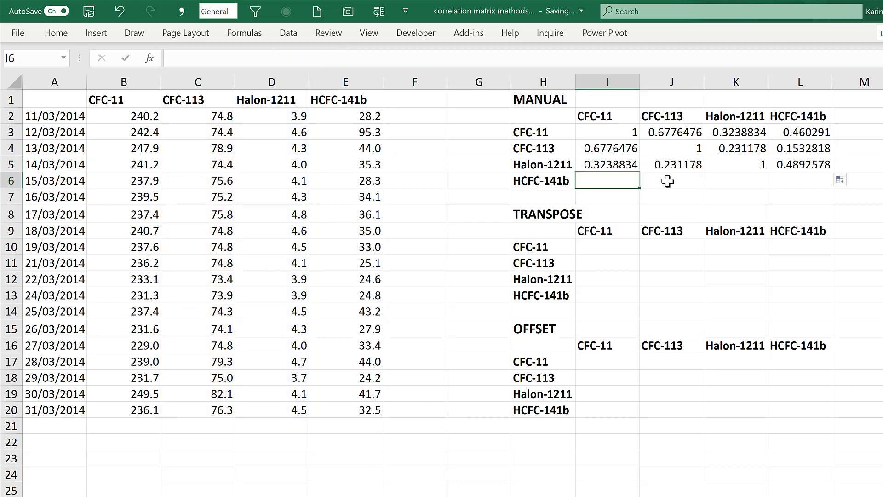
{"action": "left_click", "coordinate": [607, 130]}
{"action": "left_click", "coordinate": [668, 147]}
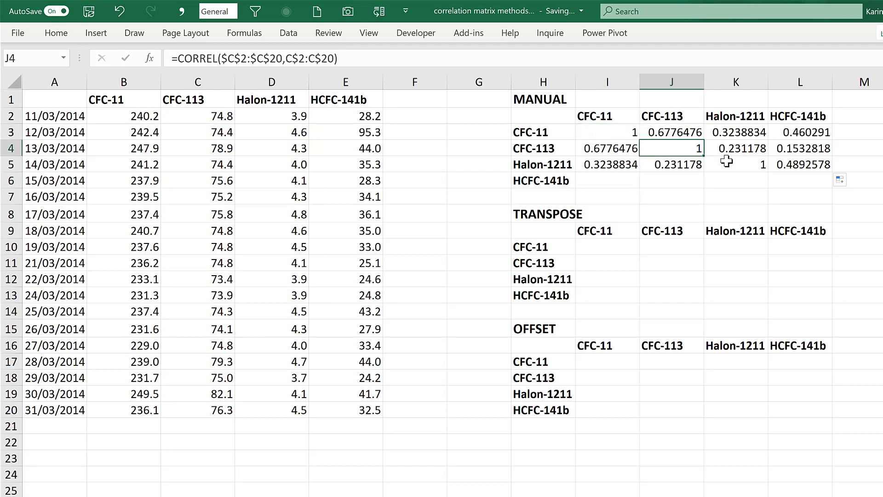
{"action": "left_click", "coordinate": [732, 163]}
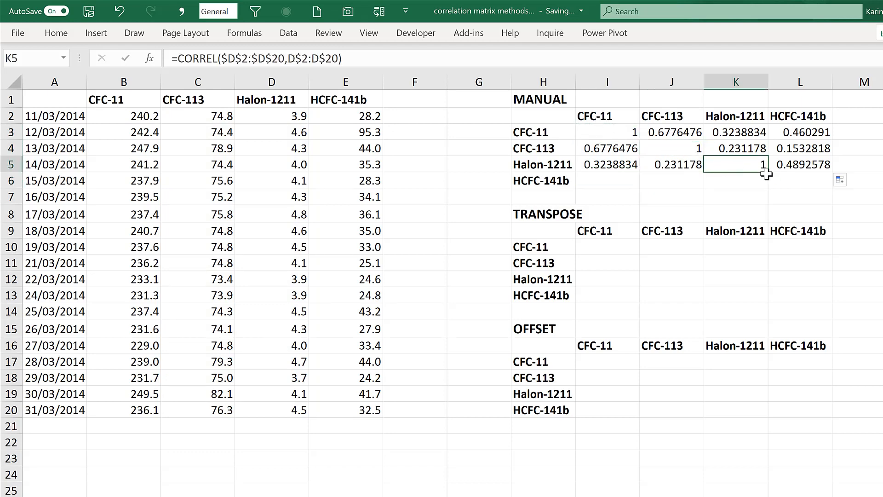
{"action": "left_click", "coordinate": [615, 133]}
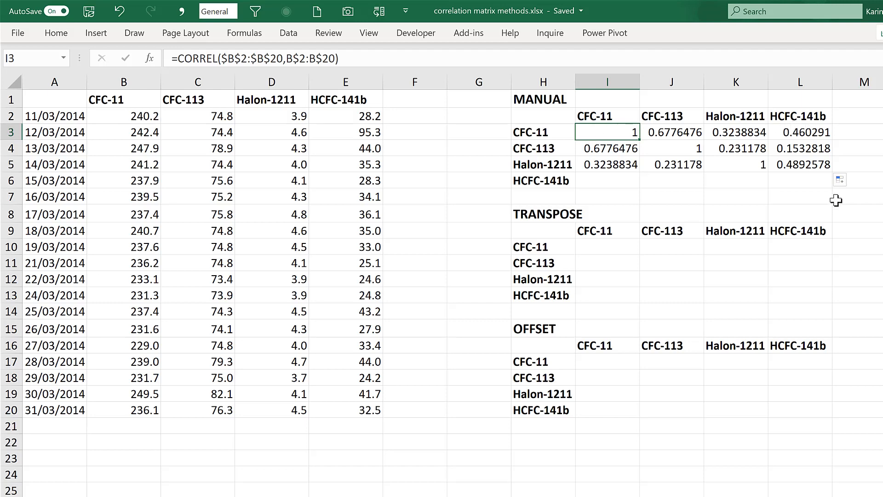
{"action": "left_click", "coordinate": [604, 148]}
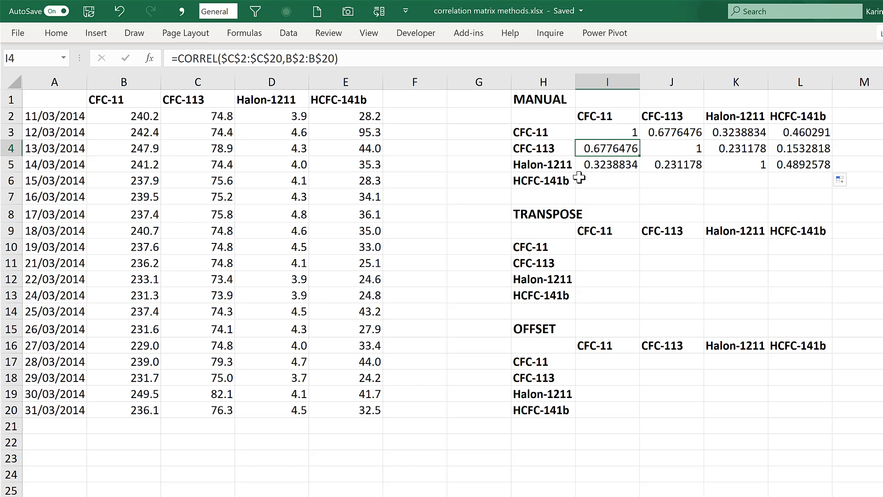
{"action": "left_click", "coordinate": [679, 117]}
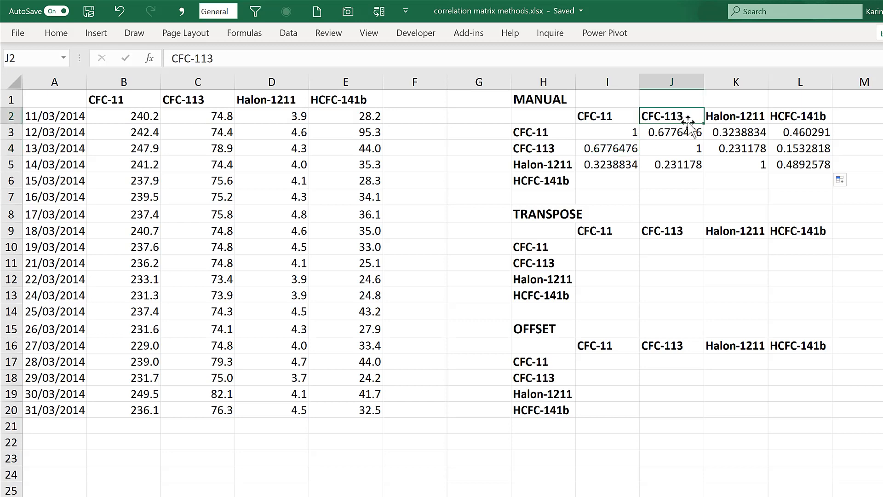
{"action": "left_click", "coordinate": [679, 132]}
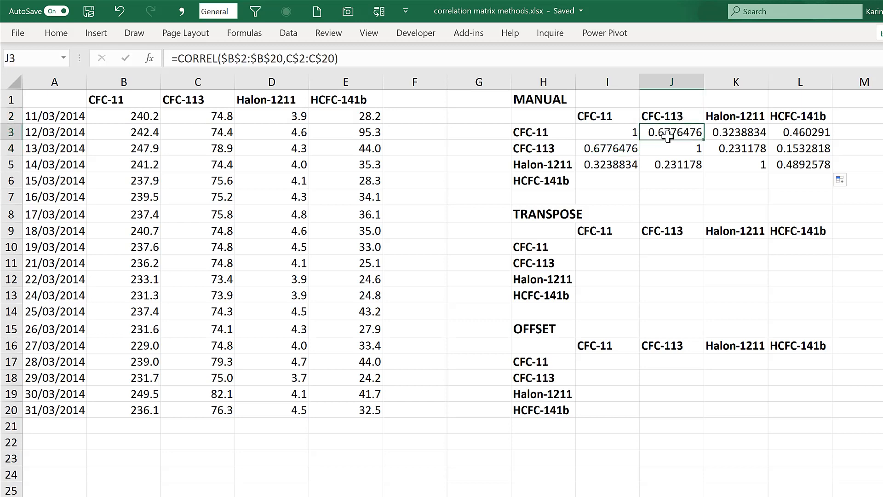
{"action": "left_click", "coordinate": [546, 134]}
{"action": "left_click", "coordinate": [674, 131]}
{"action": "left_click", "coordinate": [591, 249]}
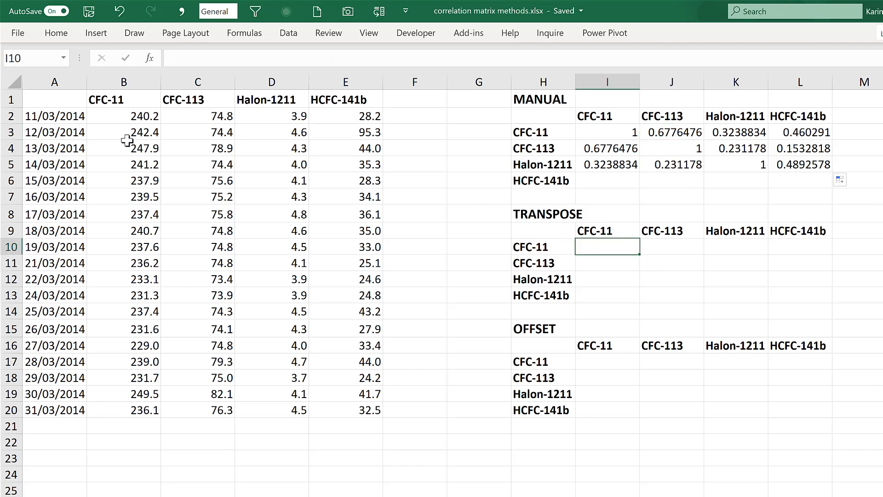
- Paste a transposed copy of A1:E20 at A23 and clear its contents, keeping the pasted range selected
{"action": "left_click_drag", "start_coordinate": [64, 99], "coordinate": [364, 410]}
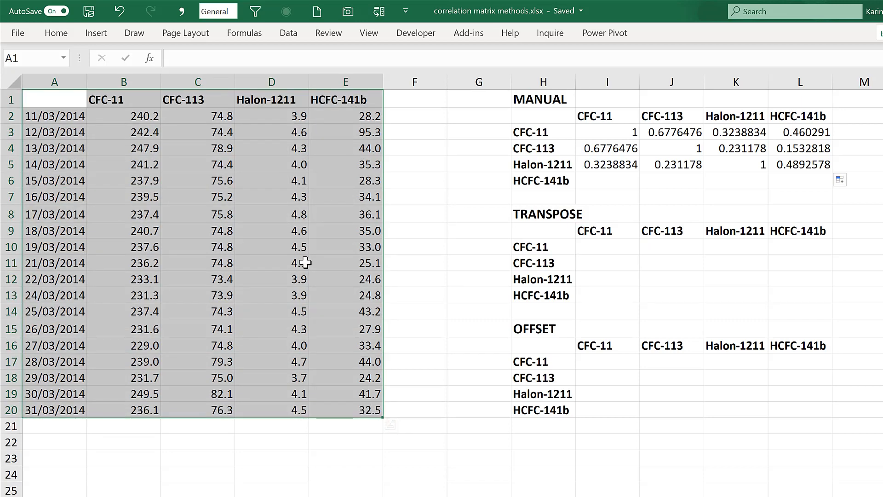
{"action": "key", "text": "ctrl+c"}
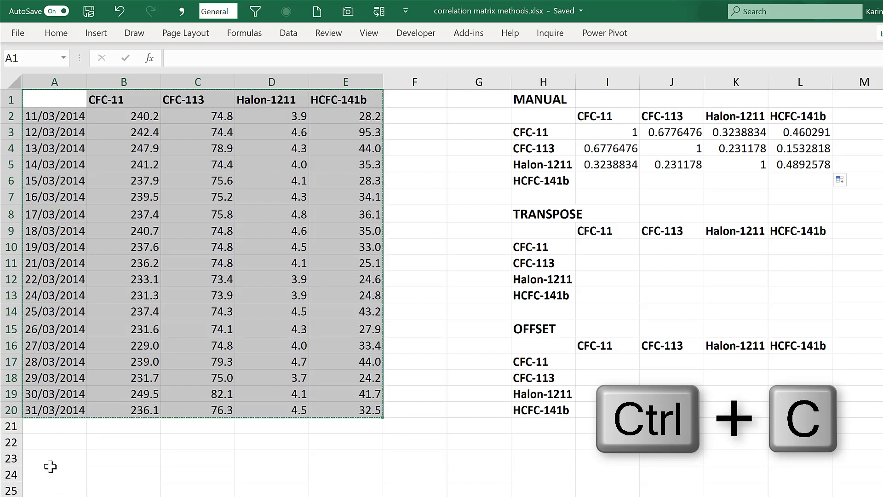
{"action": "left_click", "coordinate": [50, 459]}
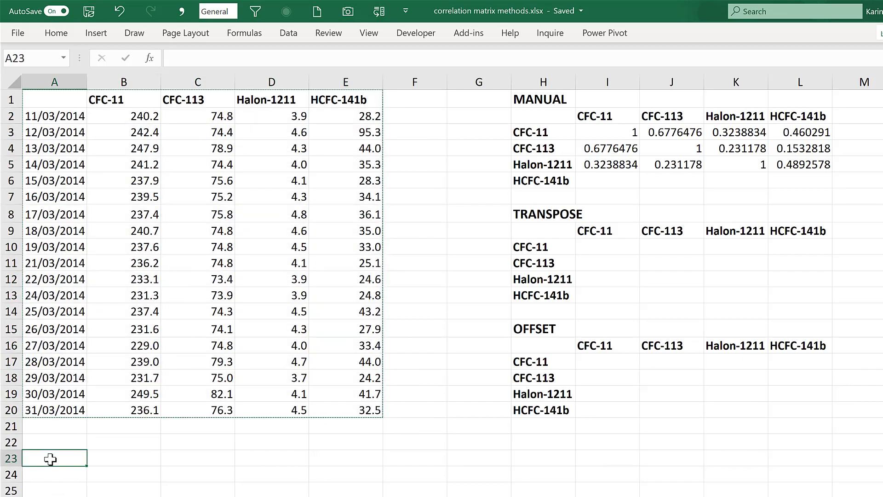
{"action": "right_click", "coordinate": [50, 459]}
{"action": "left_click", "coordinate": [138, 222]}
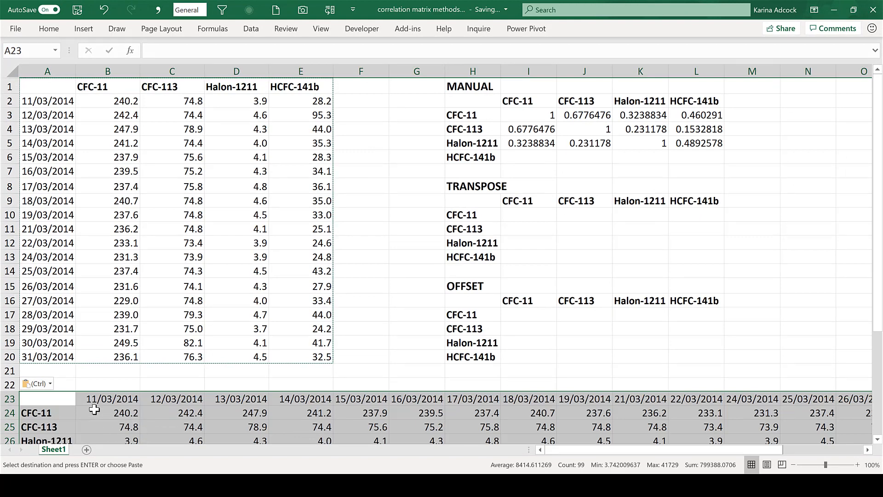
{"action": "key", "text": "Delete"}
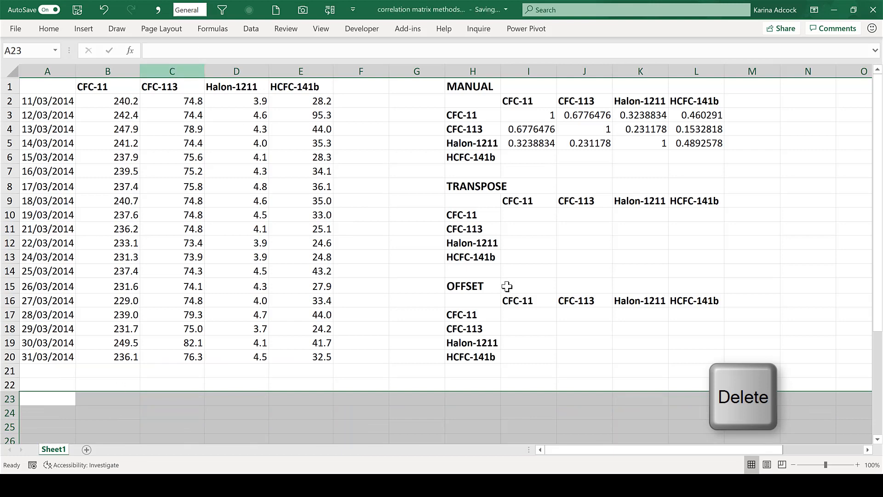
- Enter =TRANSPOSE(A1:E20) as an array formula across the selected range starting at A23 and inspect the transposed rows
{"action": "type", "text": "=tr"}
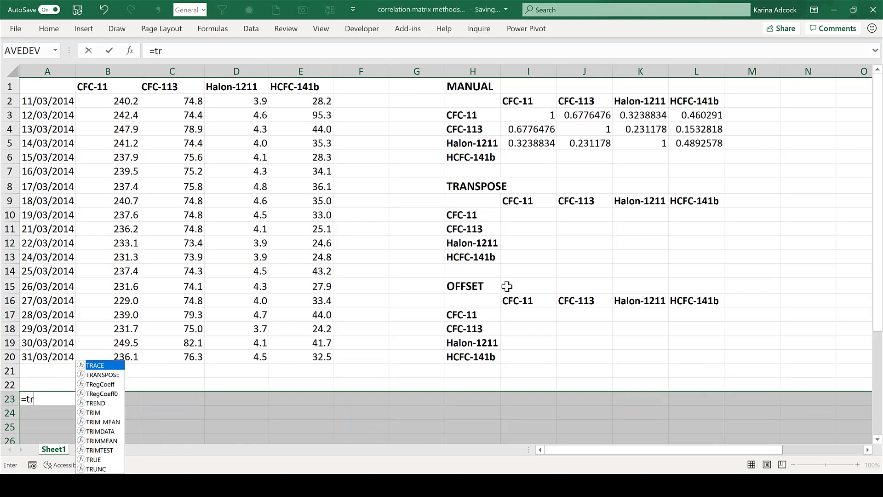
{"action": "type", "text": "anspose"}
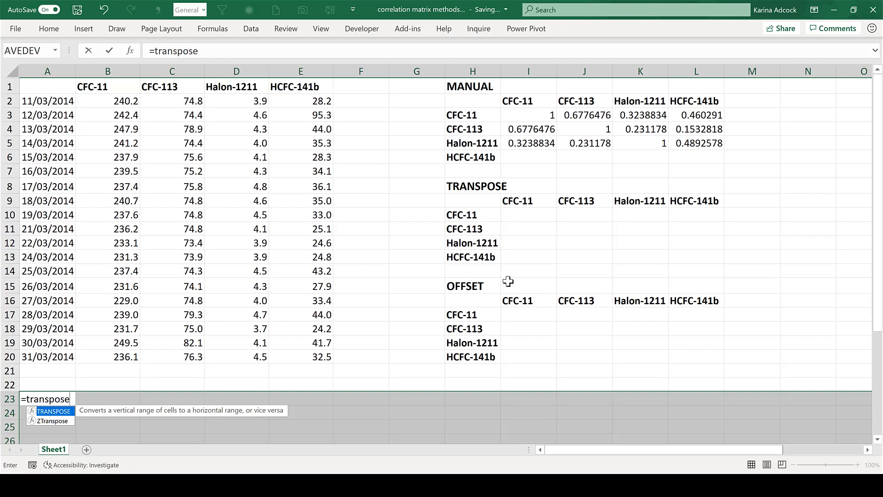
{"action": "key", "text": "Tab"}
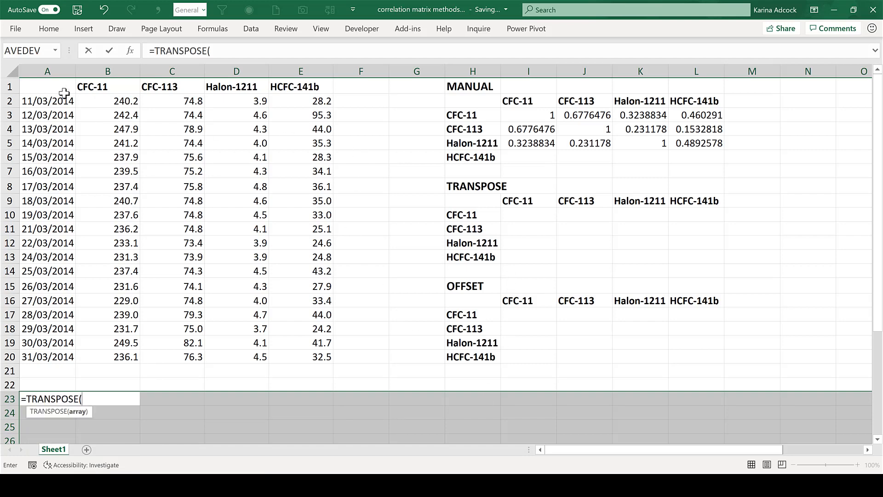
{"action": "left_click_drag", "start_coordinate": [64, 93], "coordinate": [319, 355]}
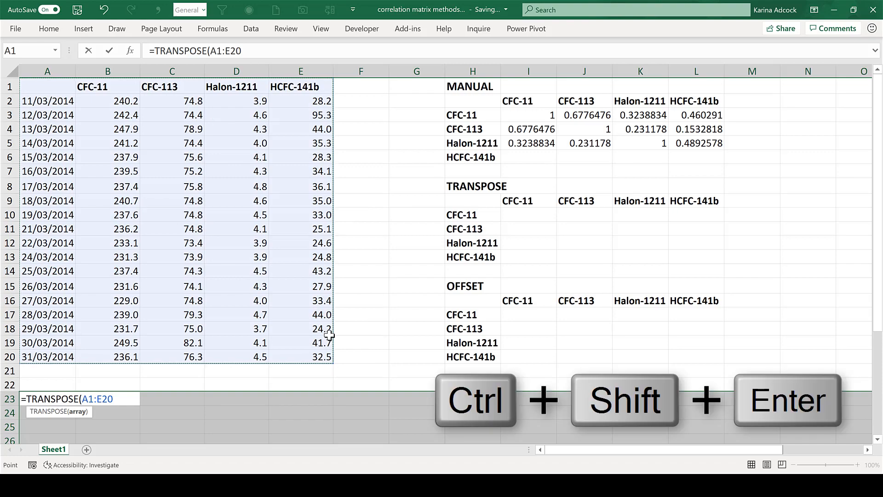
{"action": "key", "text": "ctrl+shift+Return"}
{"action": "left_click", "coordinate": [267, 420]}
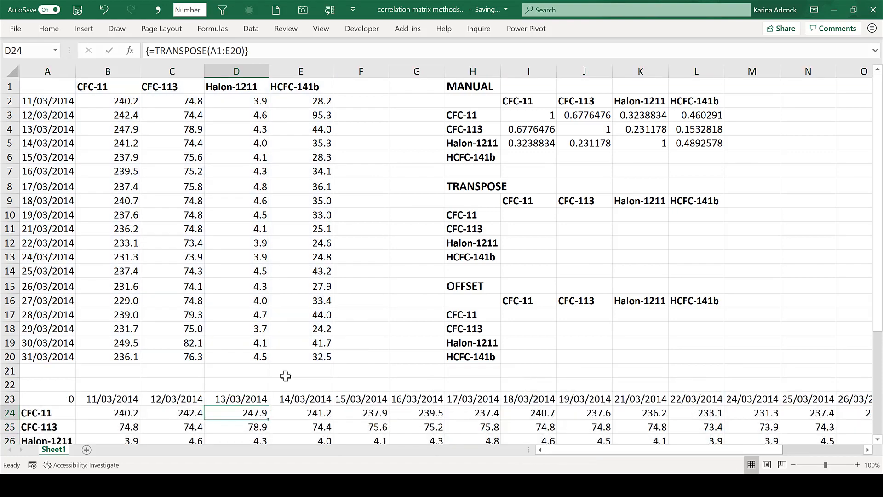
{"action": "scroll", "coordinate": [286, 374], "scroll_direction": "down", "scroll_amount": 3}
{"action": "scroll", "coordinate": [375, 334], "scroll_direction": "up", "scroll_amount": 2}
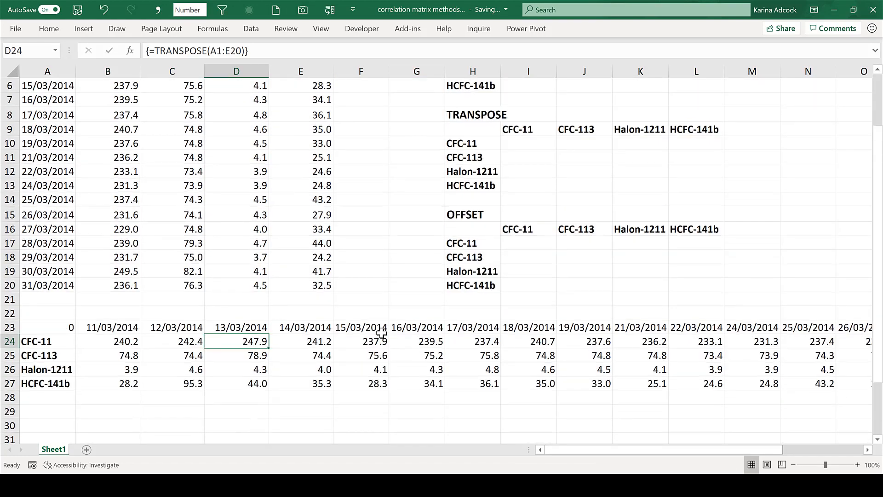
{"action": "left_click", "coordinate": [99, 368]}
{"action": "scroll", "coordinate": [120, 375], "scroll_direction": "up", "scroll_amount": 1}
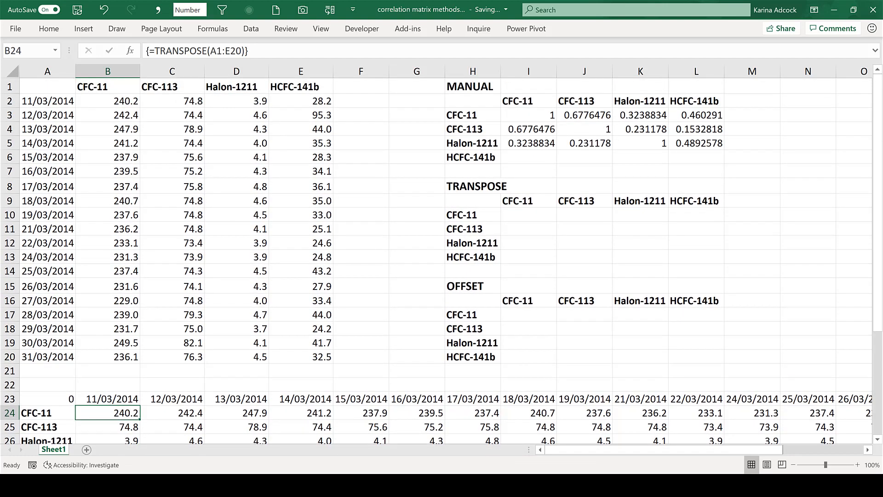
- Set A1 to 1000 to test the link to the transposed table, and check the array formula in A23
{"action": "left_click", "coordinate": [153, 167]}
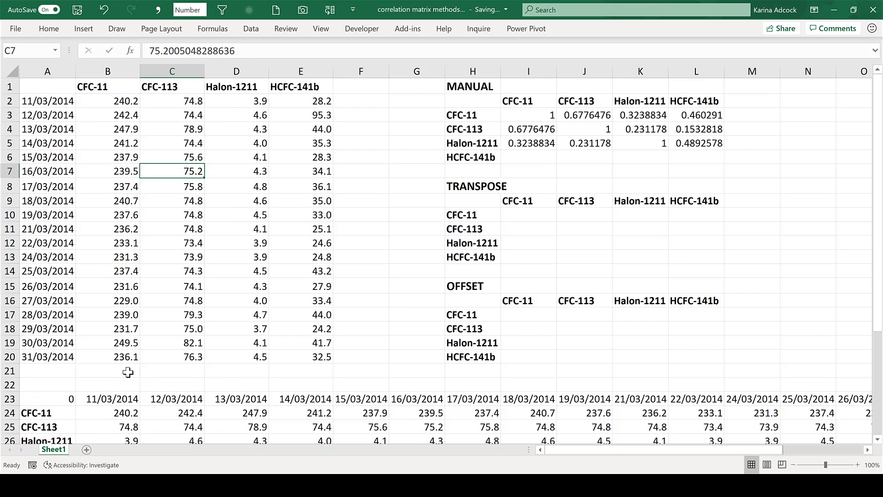
{"action": "left_click", "coordinate": [49, 89]}
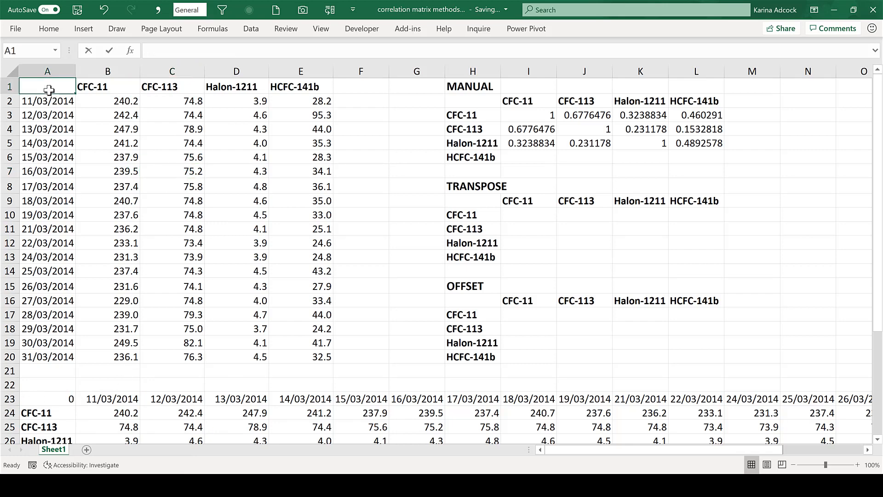
{"action": "type", "text": "1000"}
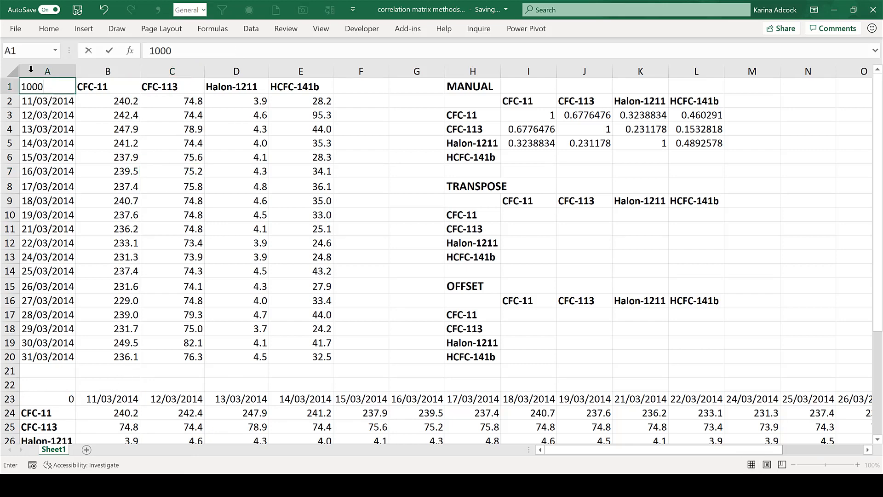
{"action": "key", "text": "Return"}
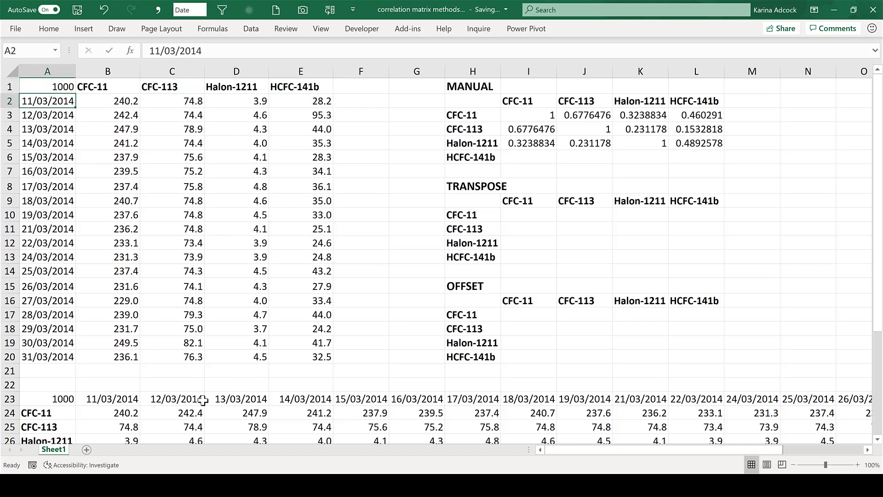
{"action": "left_click", "coordinate": [61, 398]}
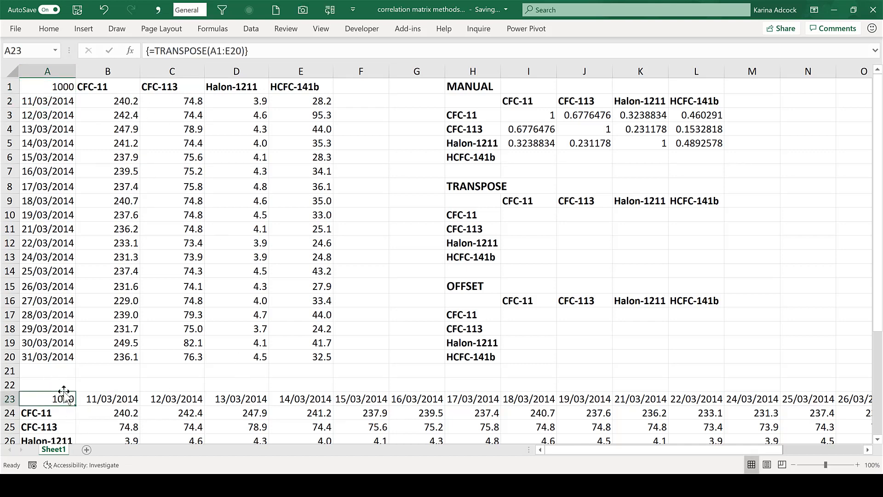
- Enter =CORREL(B2:B20,B24:T24) in I10 of the TRANSPOSE matrix, pairing the CFC-11 column with its transposed row
{"action": "left_click", "coordinate": [531, 213]}
{"action": "type", "text": "="}
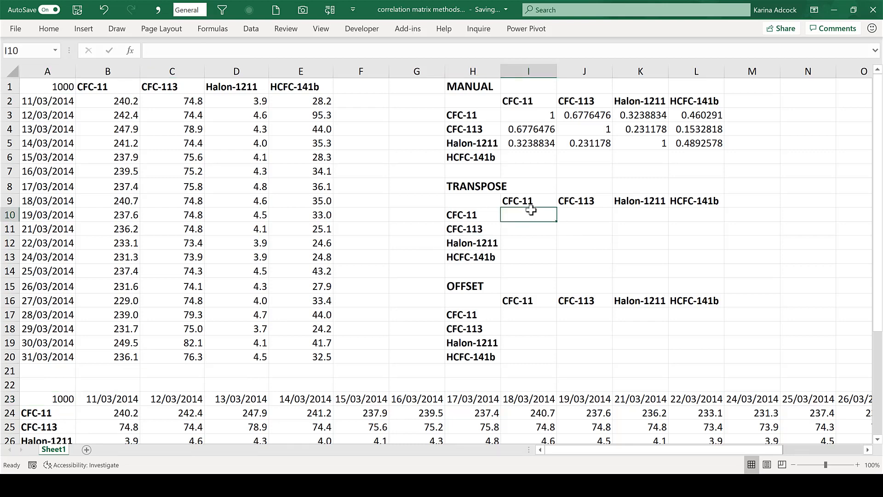
{"action": "type", "text": "correl"}
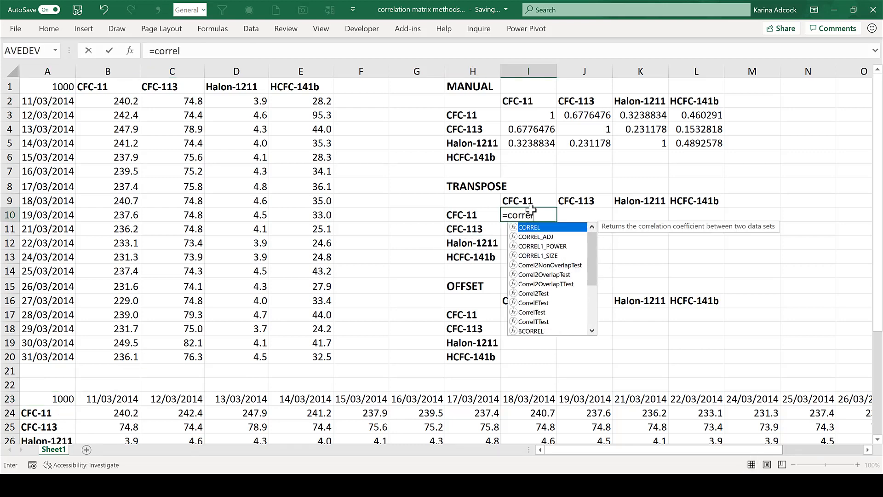
{"action": "key", "text": "Tab"}
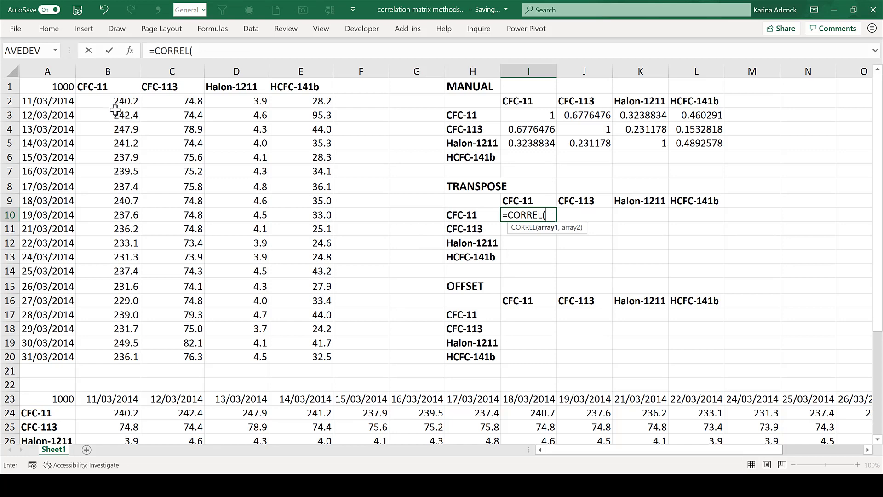
{"action": "left_click_drag", "start_coordinate": [113, 99], "coordinate": [119, 357]}
{"action": "type", "text": ","}
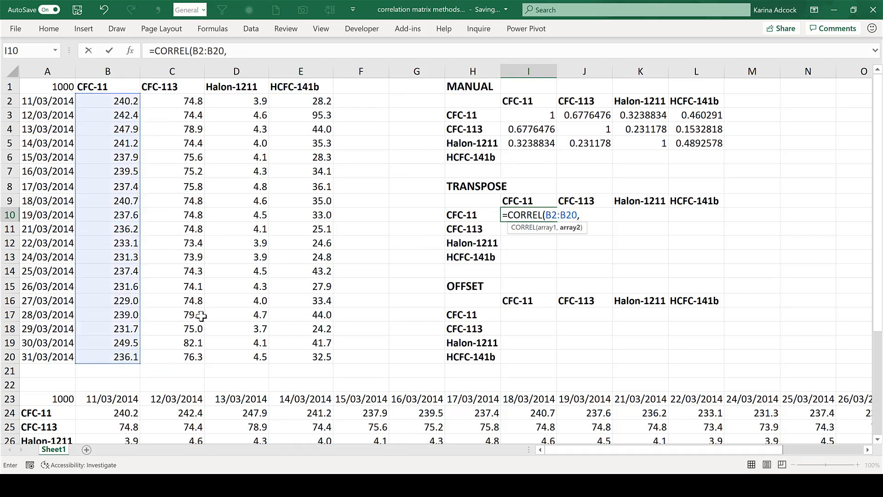
{"action": "scroll", "coordinate": [142, 391], "scroll_direction": "down", "scroll_amount": 1}
{"action": "left_click_drag", "start_coordinate": [102, 372], "coordinate": [802, 370]}
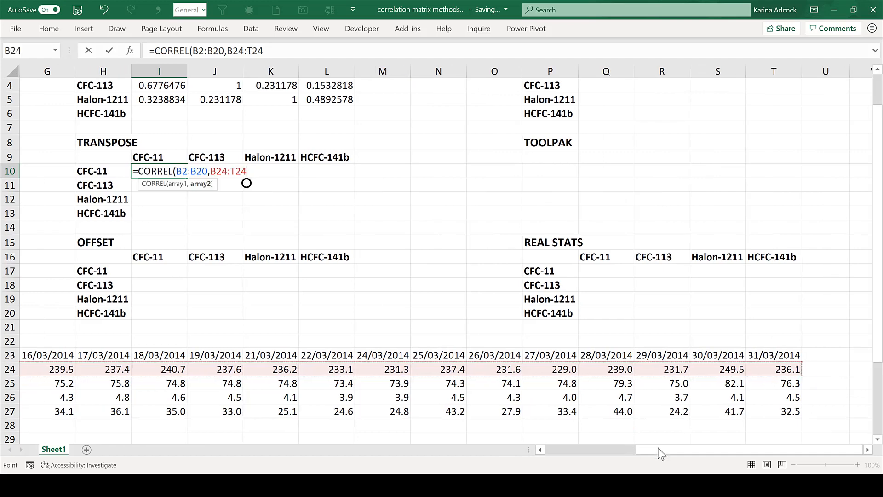
{"action": "left_click", "coordinate": [548, 450]}
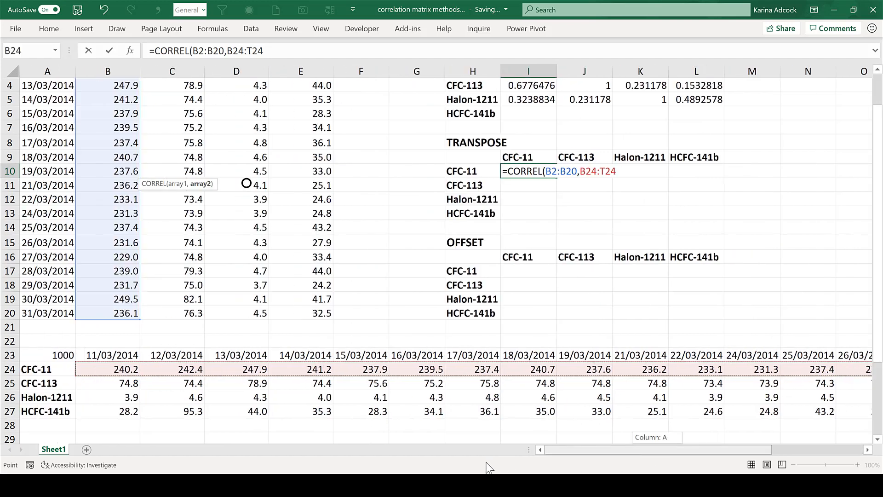
{"action": "left_click", "coordinate": [267, 52]}
{"action": "type", "text": ")"}
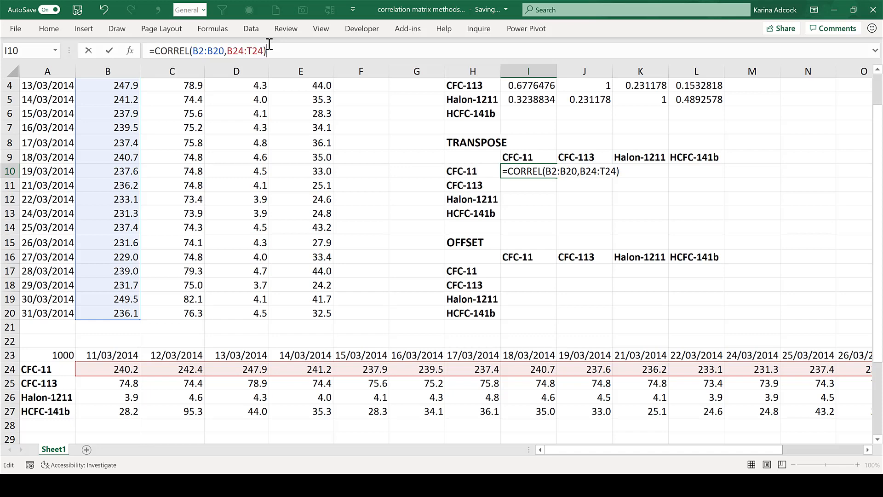
{"action": "key", "text": "Return"}
- Copy the I10 formula across to J10 and check which ranges its relative references cover
{"action": "scroll", "coordinate": [505, 193], "scroll_direction": "up", "scroll_amount": 1}
{"action": "left_click", "coordinate": [552, 219]}
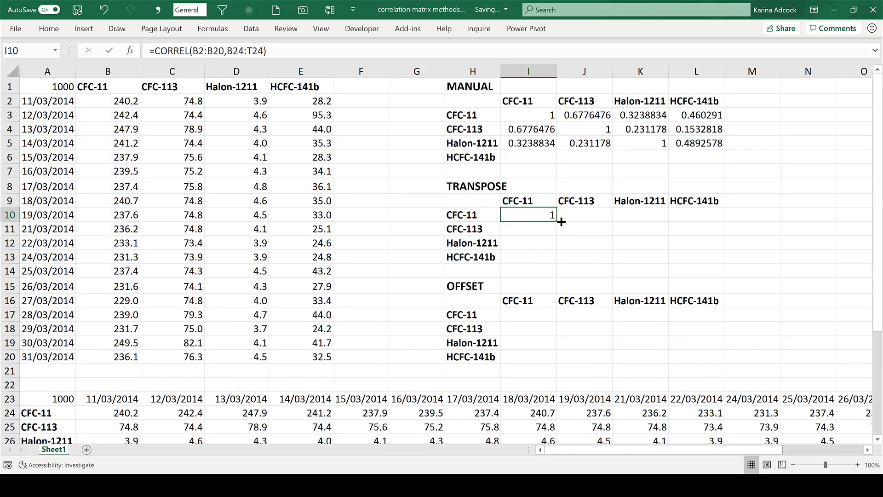
{"action": "mouse_move", "coordinate": [560, 220]}
{"action": "left_mouse_down"}
{"action": "mouse_move", "coordinate": [621, 223]}
{"action": "mouse_move", "coordinate": [573, 213]}
{"action": "left_mouse_up"}
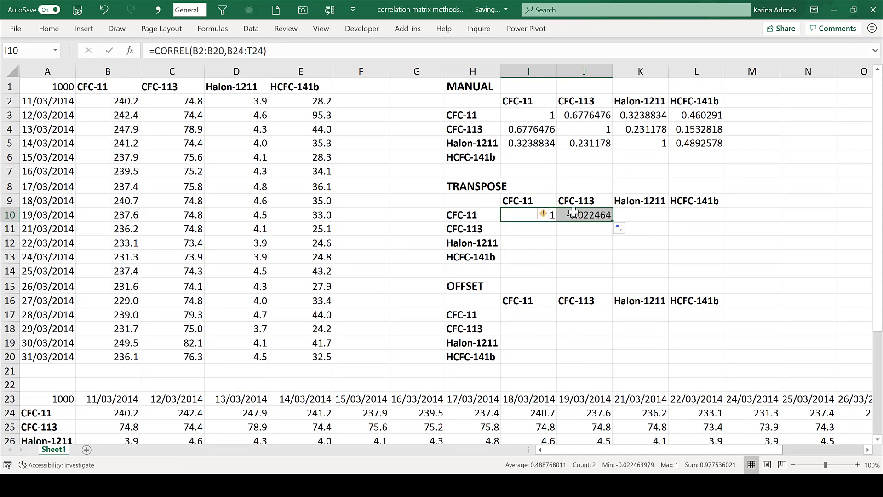
{"action": "left_click", "coordinate": [573, 213]}
{"action": "left_click", "coordinate": [297, 55]}
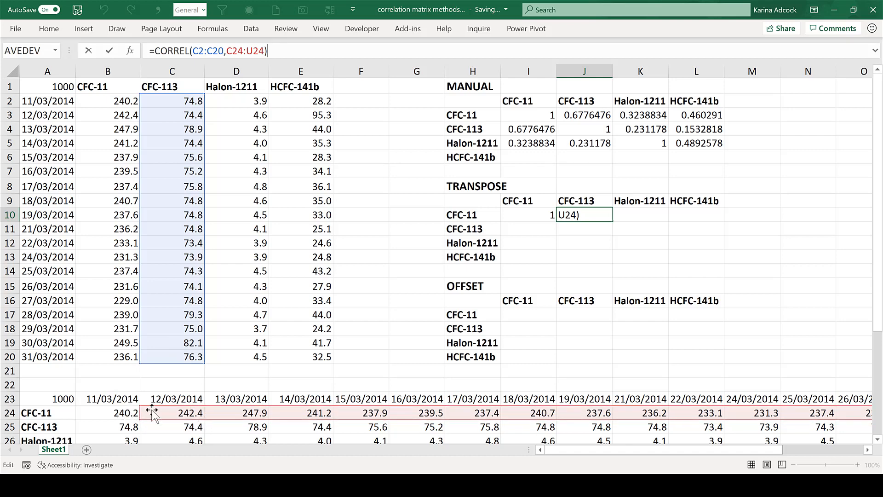
{"action": "key", "text": "ctrl+Return"}
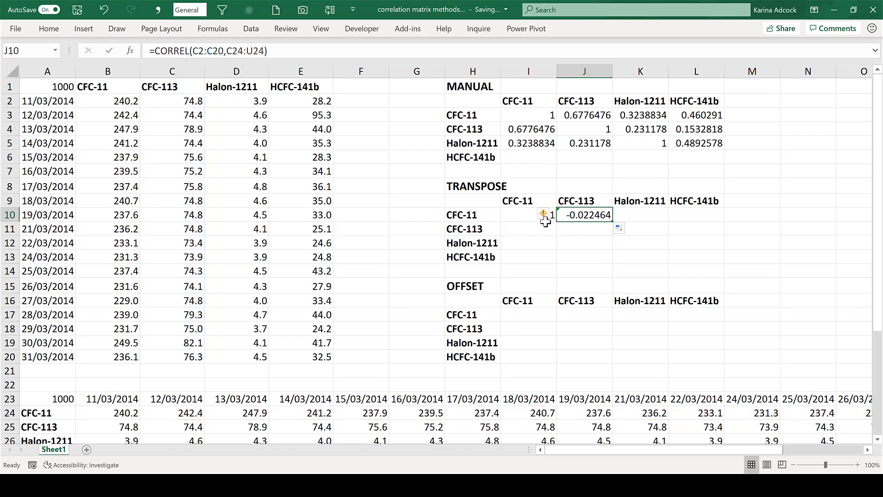
- Lock the columns of the second range in I10 so the formula reads =CORREL(B2:B20,$B24:$T24)
{"action": "left_click", "coordinate": [520, 220]}
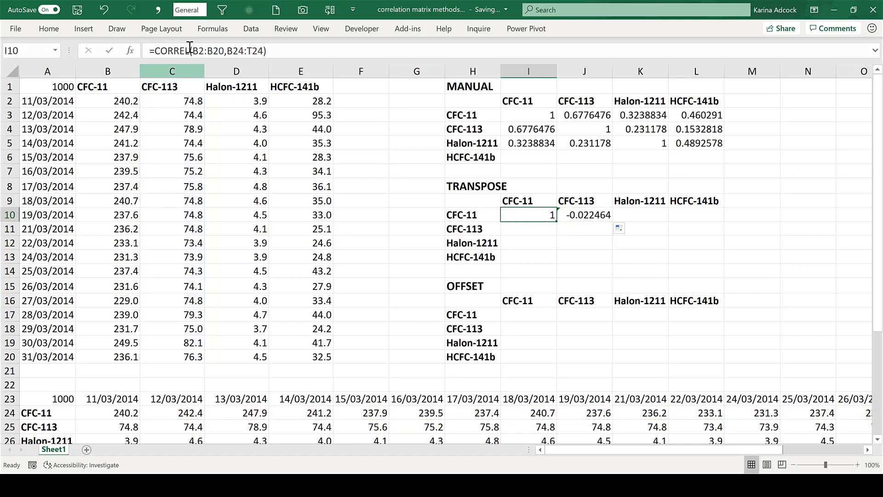
{"action": "left_click", "coordinate": [232, 50]}
{"action": "left_click", "coordinate": [249, 52]}
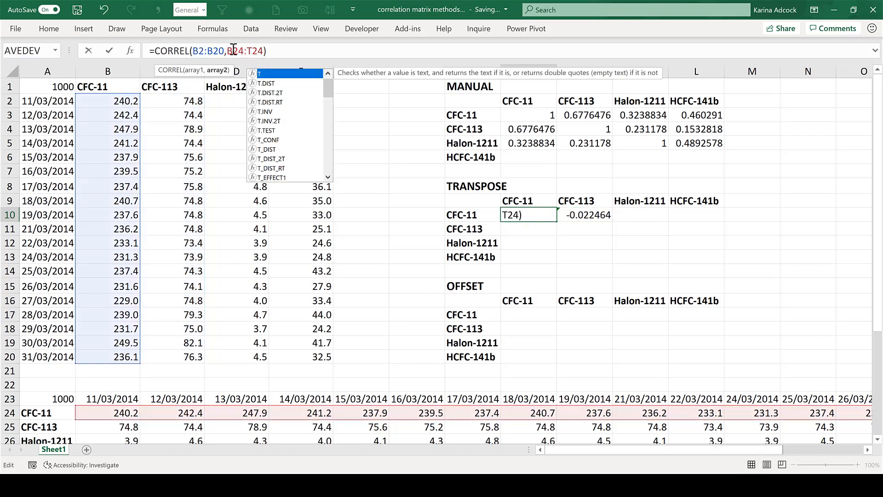
{"action": "left_click", "coordinate": [233, 51]}
{"action": "key", "text": "F4"}
{"action": "key", "text": "F4"}
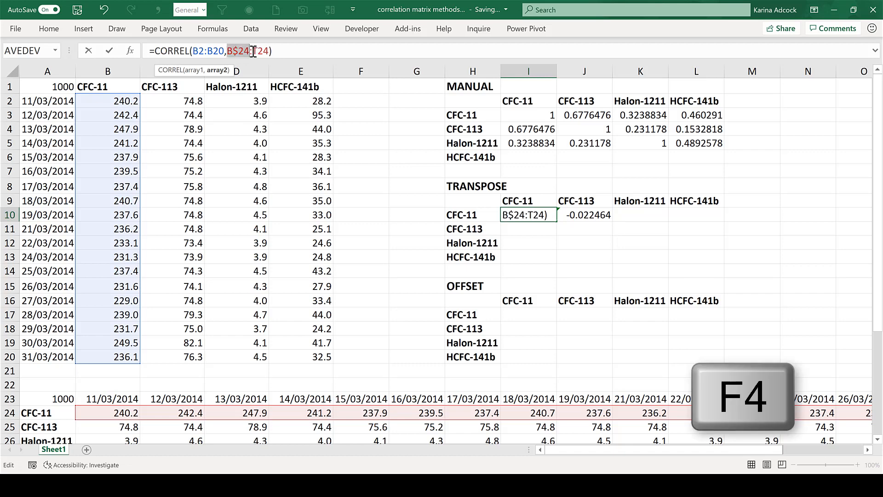
{"action": "left_click", "coordinate": [260, 50]}
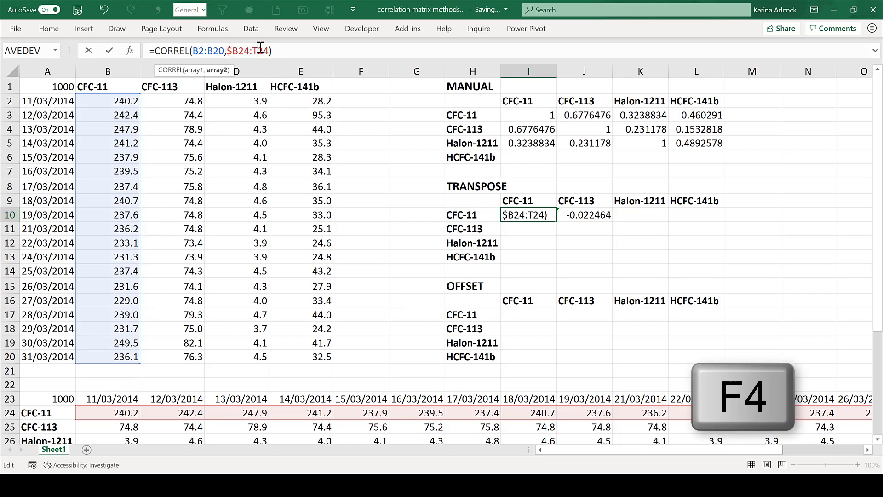
{"action": "key", "text": "F4"}
{"action": "key", "text": "F4"}
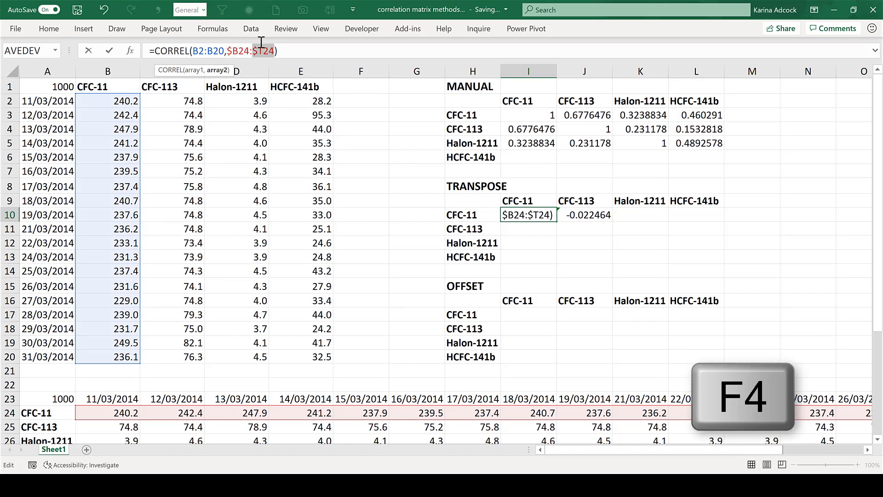
{"action": "left_click", "coordinate": [282, 51]}
{"action": "key", "text": "Return"}
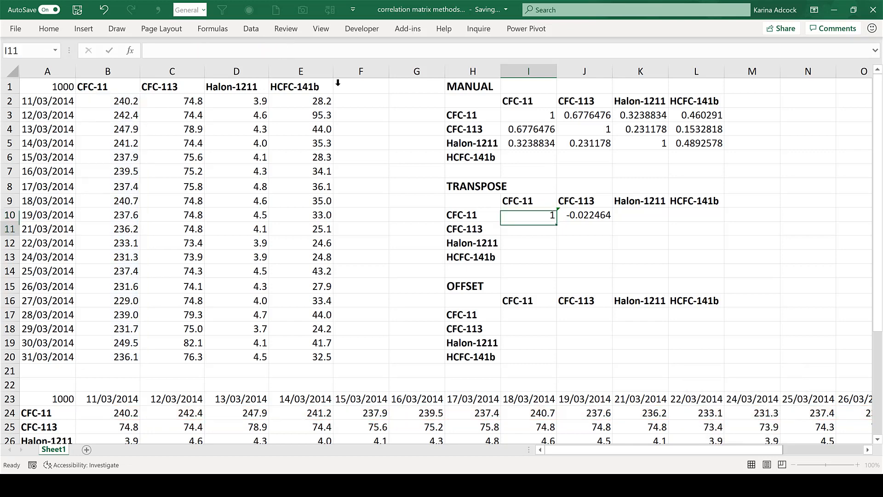
- Fill the I10 formula across to L10 and check the ranges referenced in J10
{"action": "left_click", "coordinate": [546, 213]}
{"action": "left_click_drag", "start_coordinate": [556, 222], "coordinate": [710, 217]}
{"action": "left_click", "coordinate": [596, 215]}
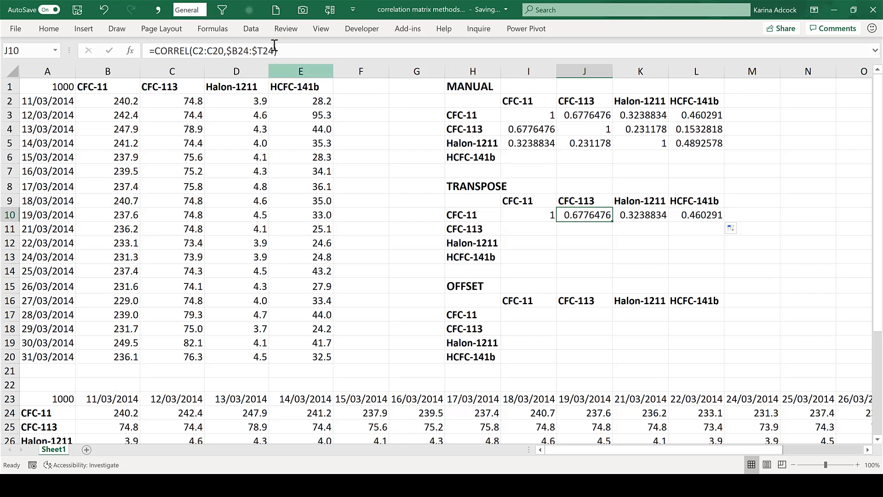
{"action": "left_click", "coordinate": [280, 50]}
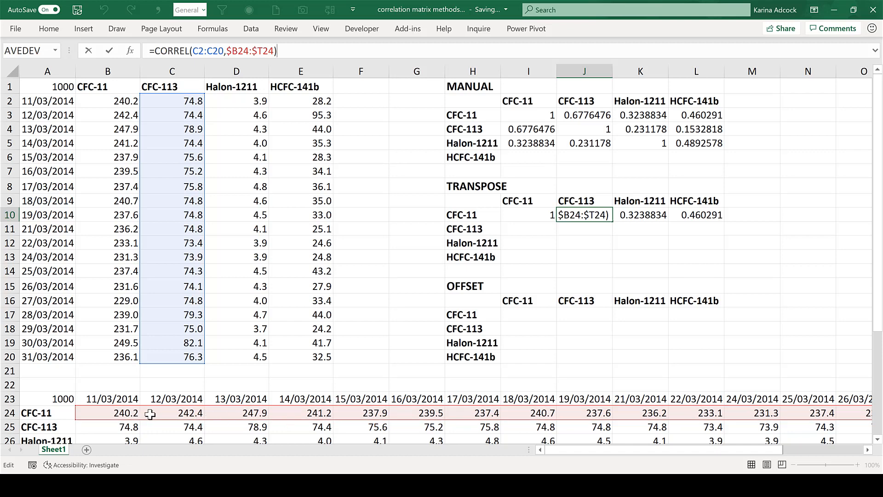
{"action": "key", "text": "ctrl+Return"}
- Copy the I10 formula down to I11 and check which rows its two ranges cover
{"action": "left_click", "coordinate": [543, 215]}
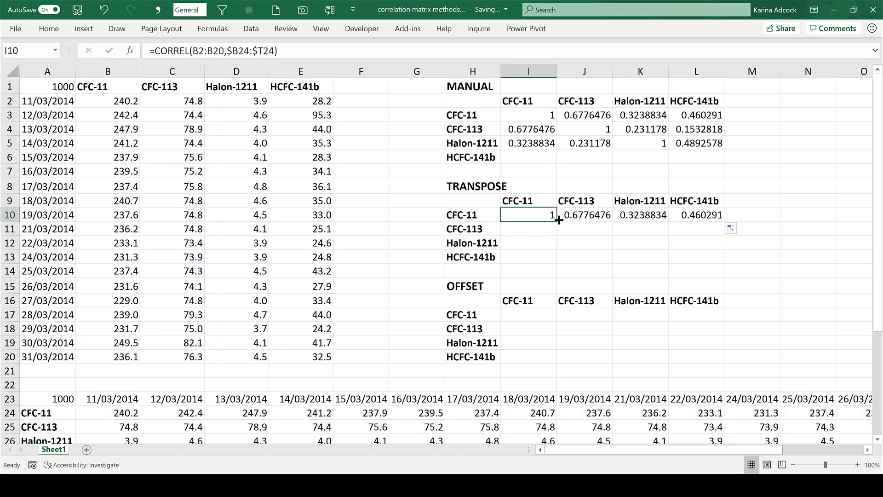
{"action": "left_click_drag", "start_coordinate": [555, 221], "coordinate": [546, 228]}
{"action": "left_click", "coordinate": [547, 228]}
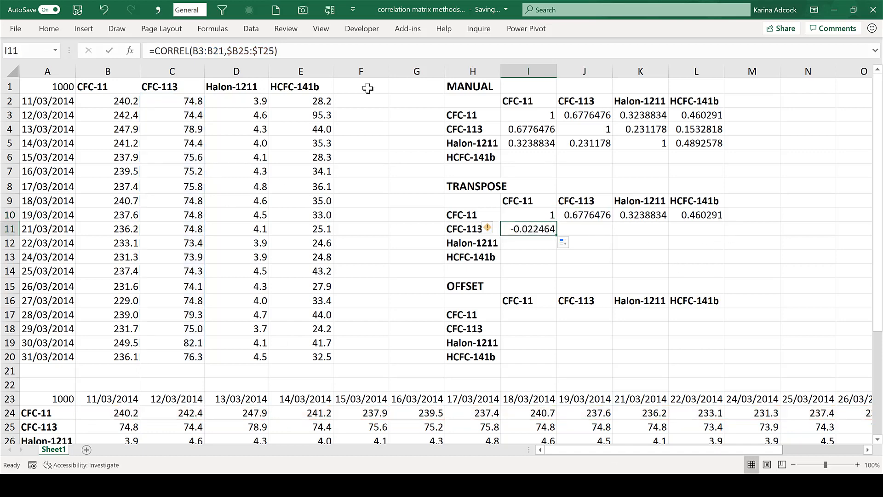
{"action": "left_click", "coordinate": [313, 51]}
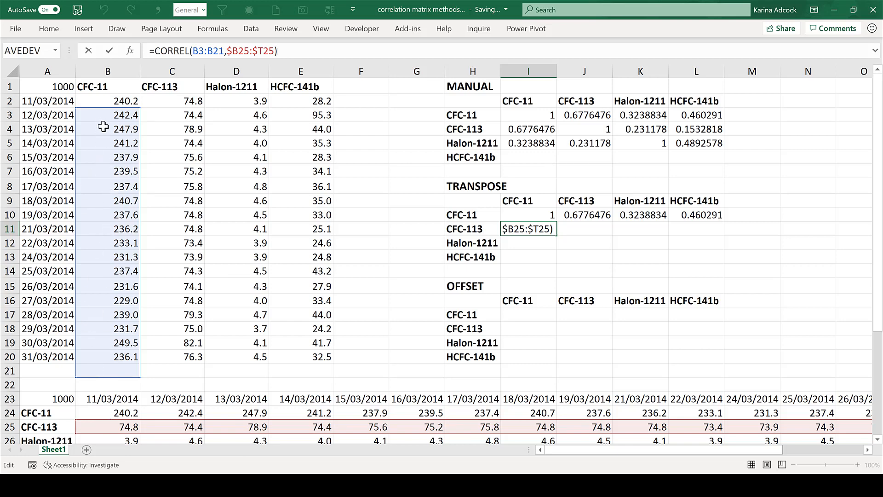
{"action": "key", "text": "ctrl+Return"}
- Lock the rows of the first range in I10 so the formula reads =CORREL(B$2:B$20,$B24:$T24)
{"action": "left_click", "coordinate": [521, 215]}
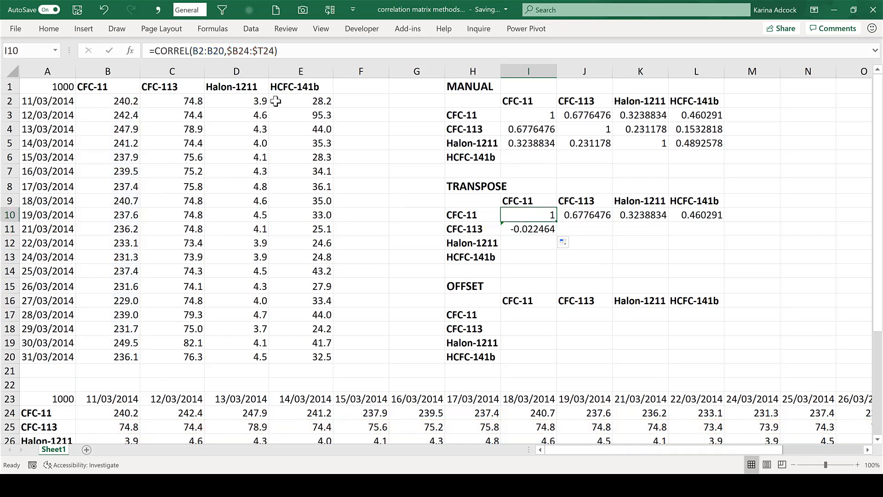
{"action": "left_click", "coordinate": [198, 51]}
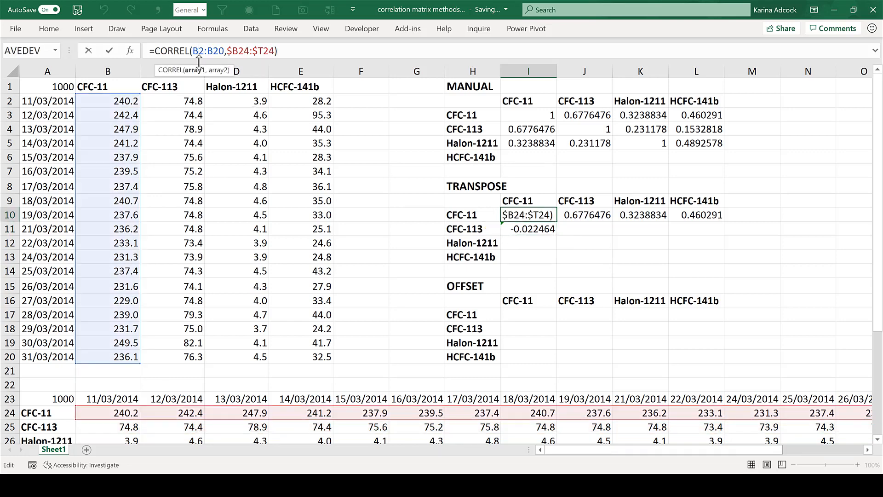
{"action": "key", "text": "F4"}
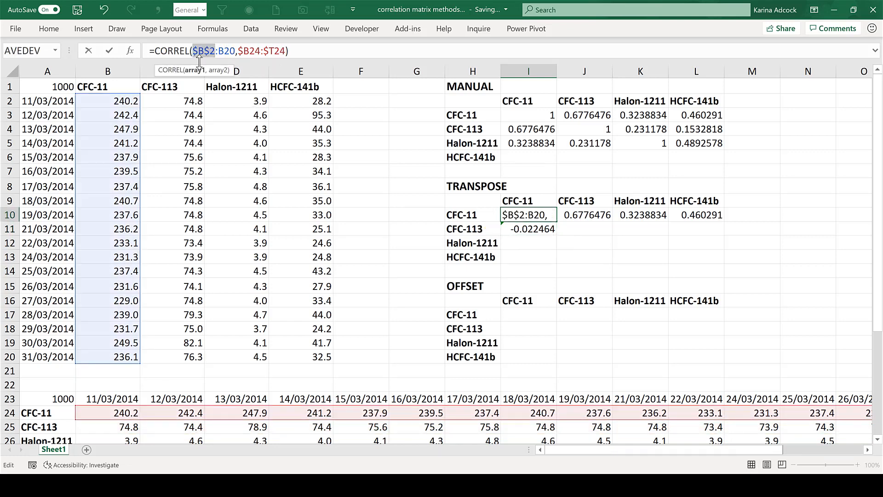
{"action": "key", "text": "F4"}
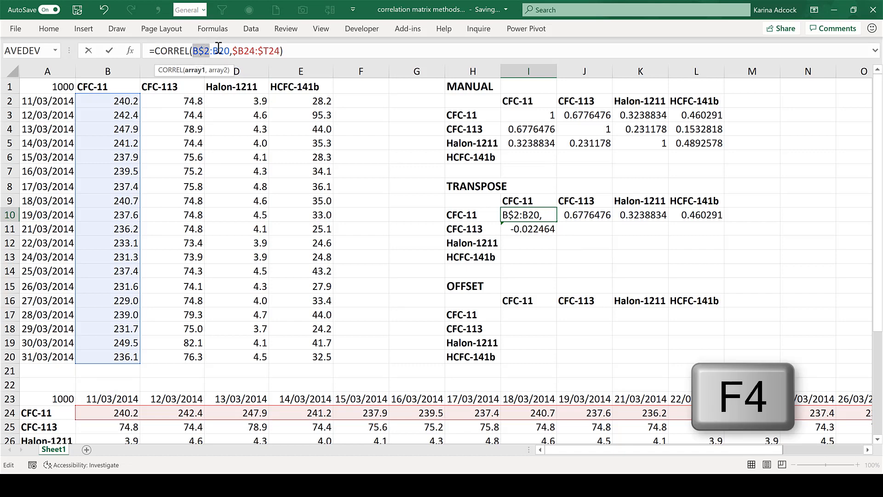
{"action": "left_click", "coordinate": [221, 49]}
{"action": "key", "text": "F4"}
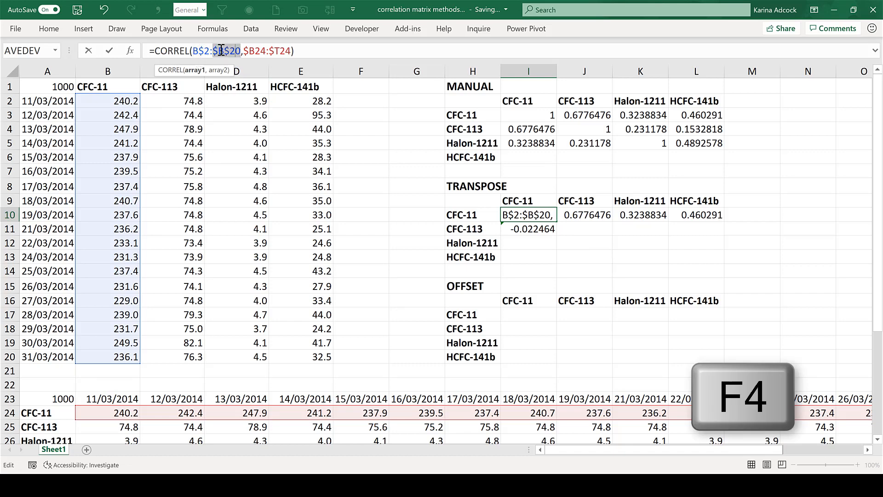
{"action": "key", "text": "F4"}
{"action": "left_click", "coordinate": [330, 50]}
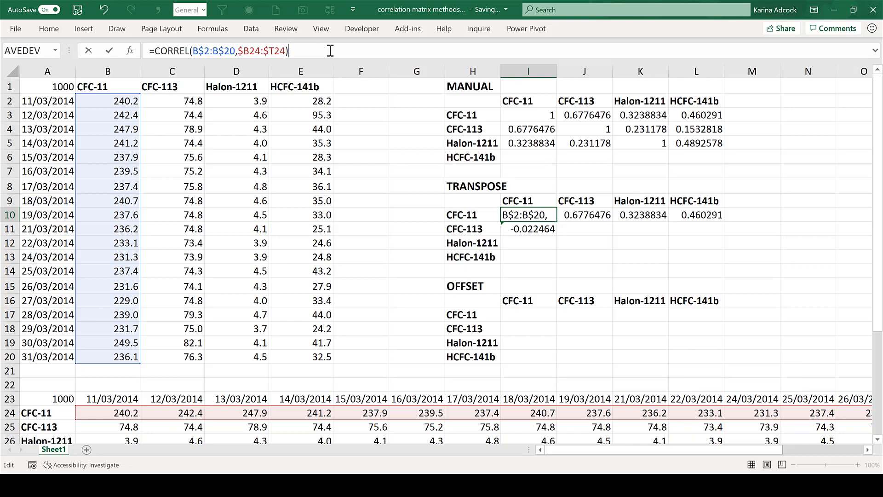
{"action": "key", "text": "Return"}
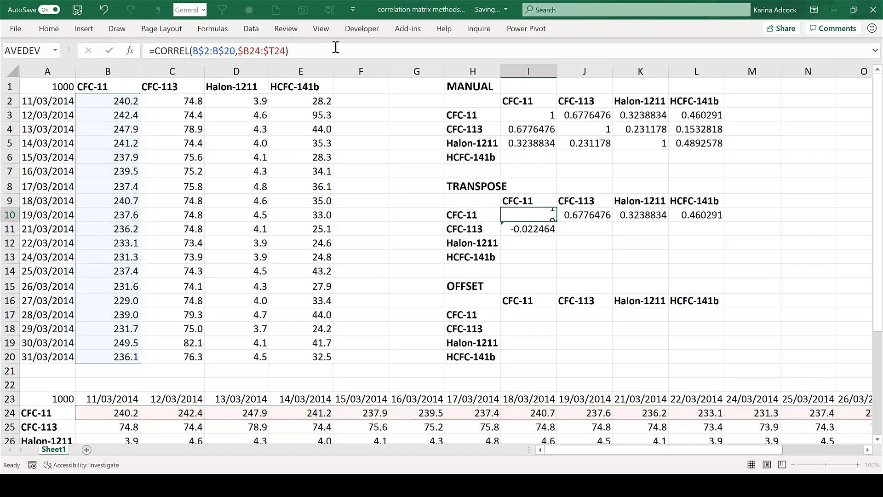
- Fill the I10 formula across the whole TRANSPOSE matrix I10:L13 and check the formula in K11
{"action": "left_click", "coordinate": [533, 215]}
{"action": "left_click_drag", "start_coordinate": [553, 223], "coordinate": [718, 270]}
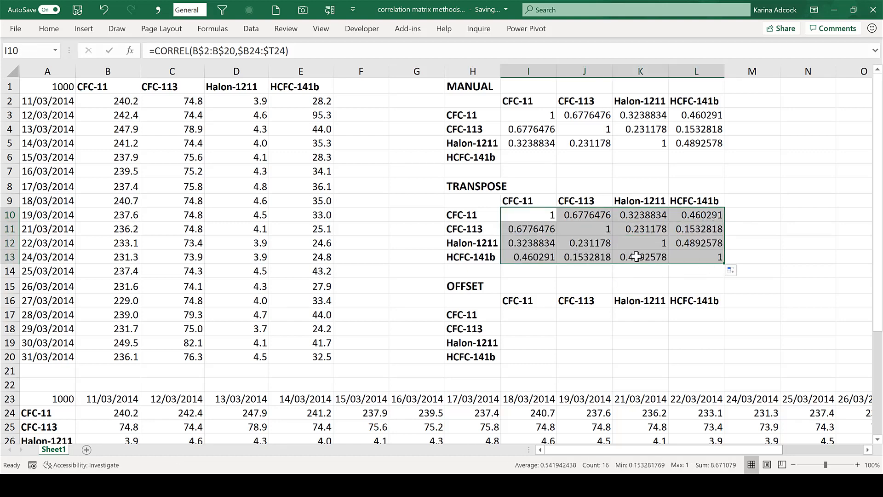
{"action": "left_click", "coordinate": [632, 227]}
{"action": "left_click", "coordinate": [320, 50]}
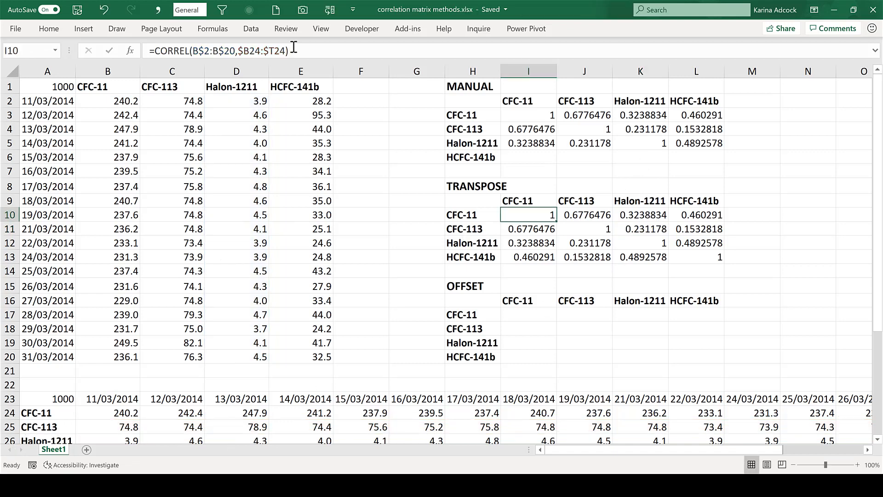
- Examine the I10 formula, comparing its row-locked column range with its column-locked transposed range
{"action": "left_click", "coordinate": [293, 47]}
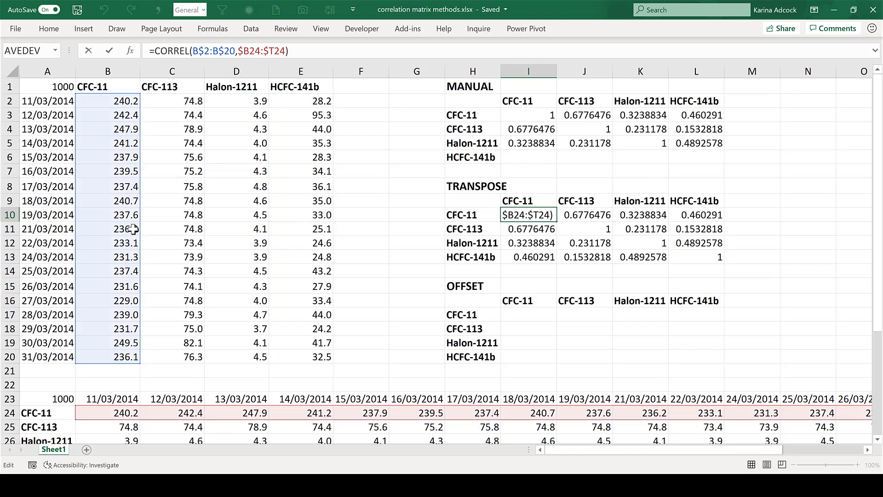
{"action": "left_click_drag", "start_coordinate": [235, 51], "coordinate": [286, 51]}
{"action": "left_click", "coordinate": [241, 51]}
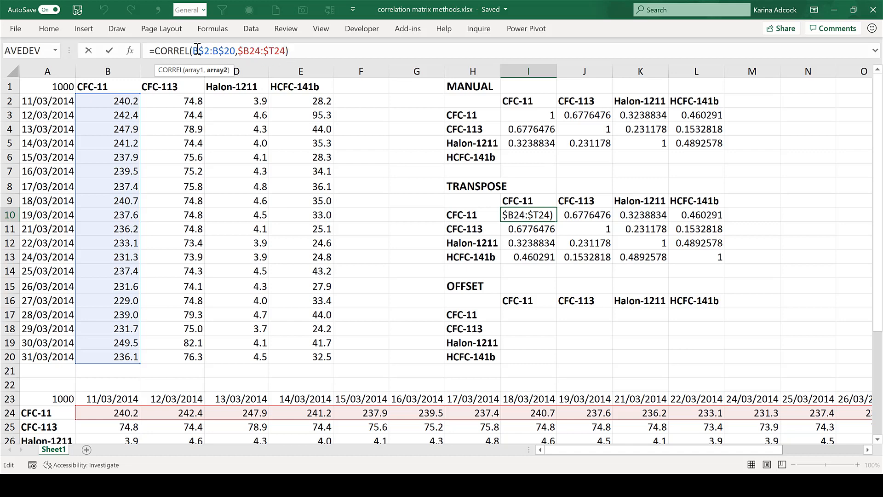
{"action": "double_click", "coordinate": [204, 49]}
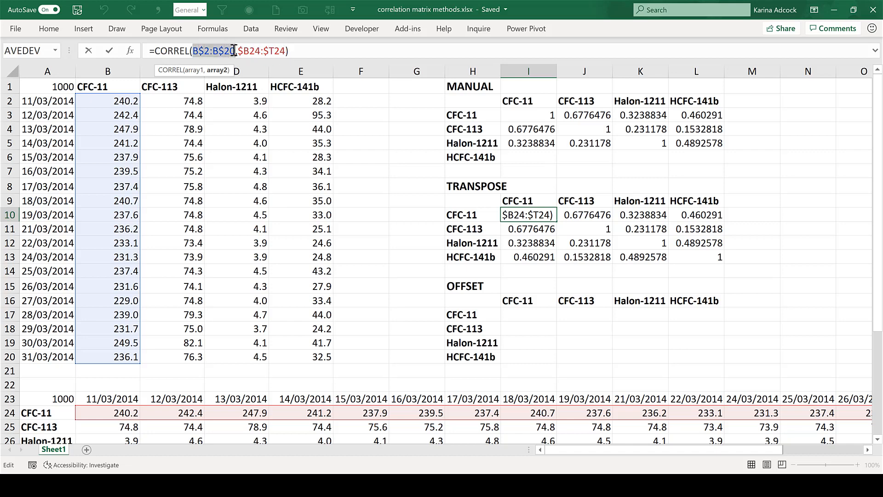
{"action": "left_click", "coordinate": [319, 51]}
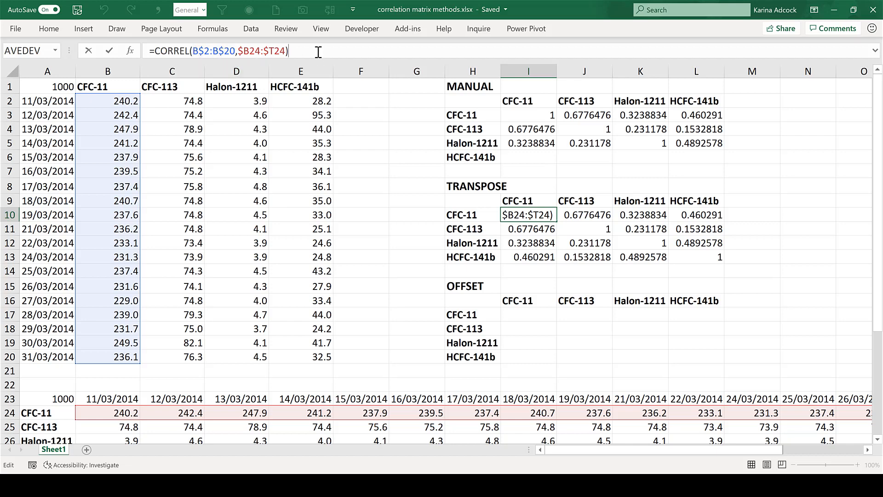
- Start an OFFSET formula in I17, the first cell of the OFFSET matrix, with the data block A1:E20 as reference
{"action": "key", "text": "Return"}
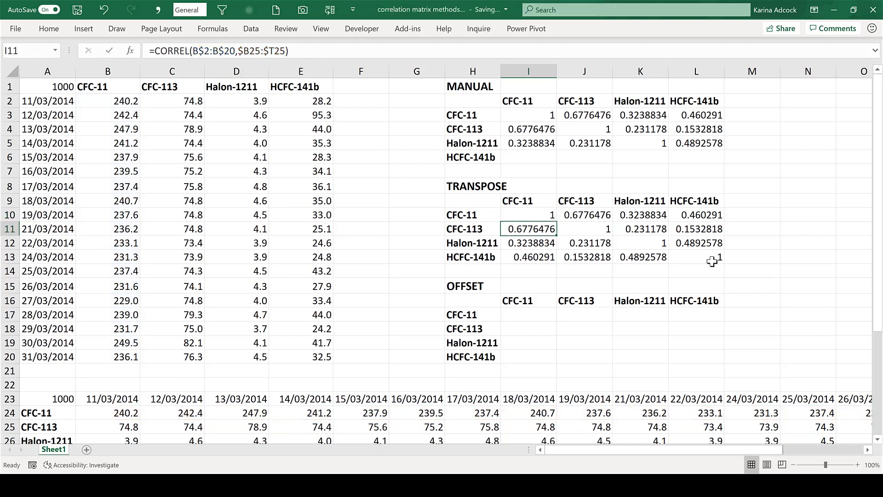
{"action": "left_click", "coordinate": [514, 315]}
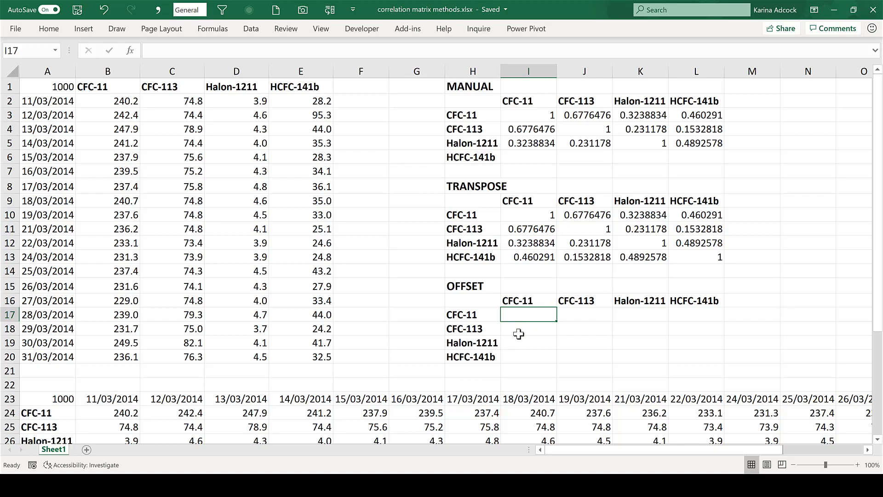
{"action": "type", "text": "=o"}
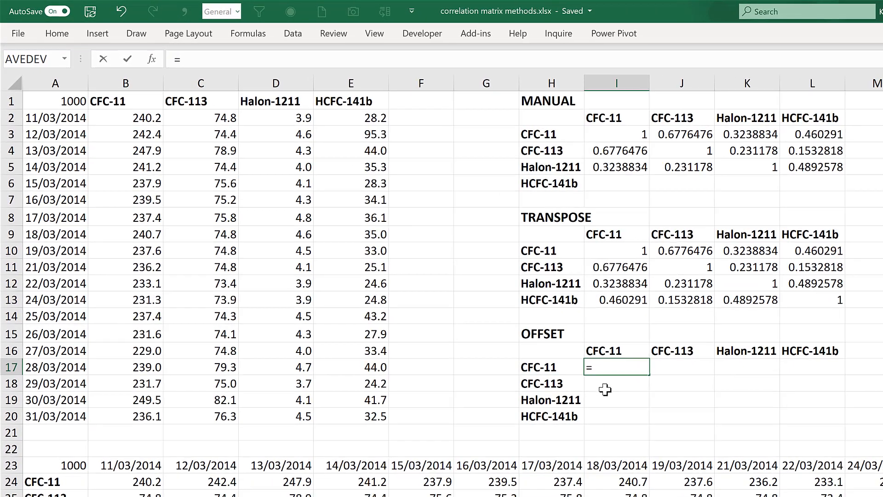
{"action": "type", "text": "ffs"}
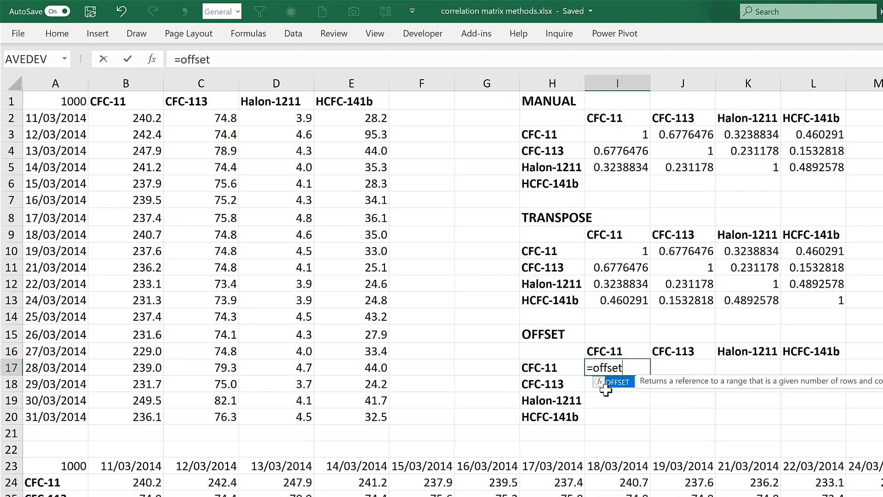
{"action": "type", "text": "et"}
{"action": "double_click", "coordinate": [606, 385]}
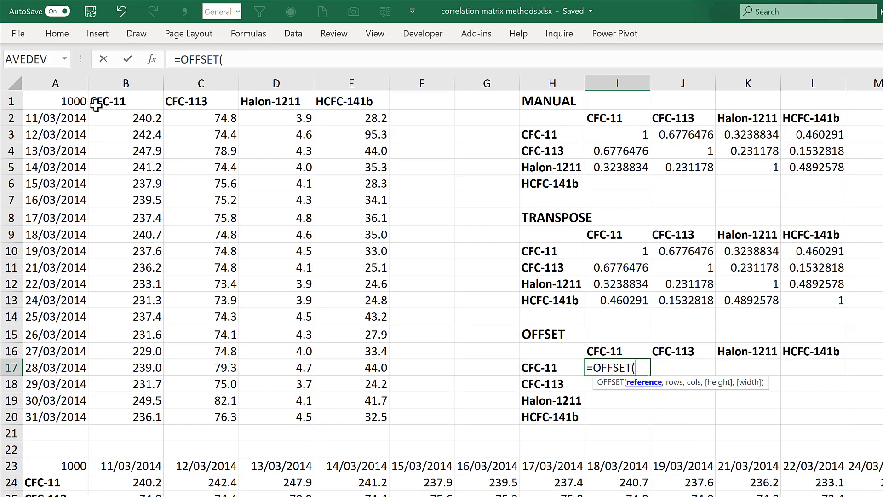
{"action": "left_click_drag", "start_coordinate": [50, 103], "coordinate": [358, 417]}
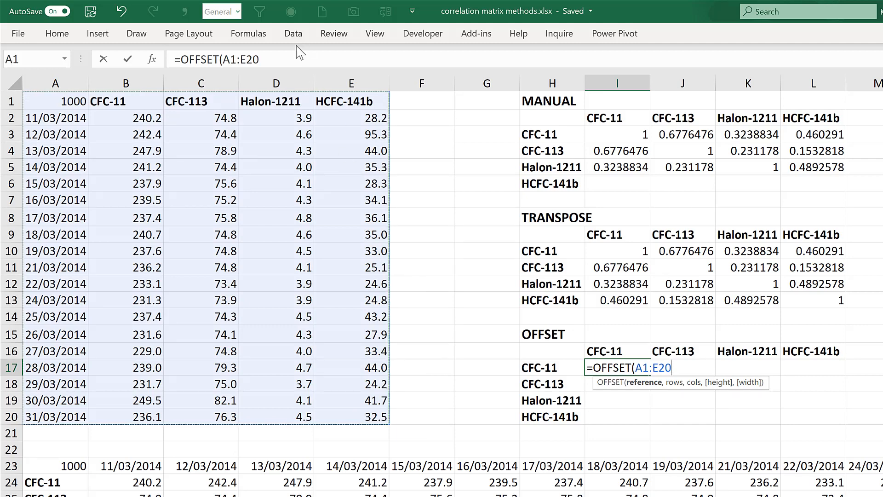
- Complete the I17 formula as =OFFSET(A1:E20,1,1,1,1) and check which data cell its arguments point to
{"action": "left_click", "coordinate": [300, 61]}
{"action": "type", "text": ","}
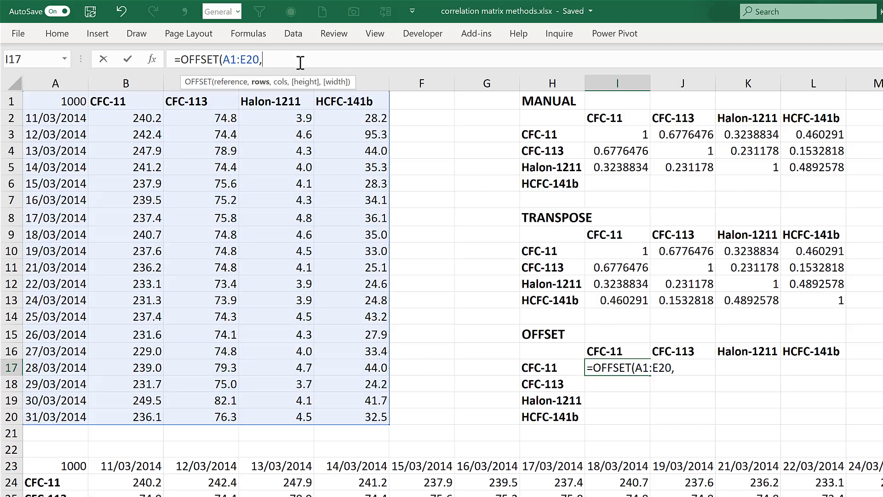
{"action": "type", "text": "1,1,1"}
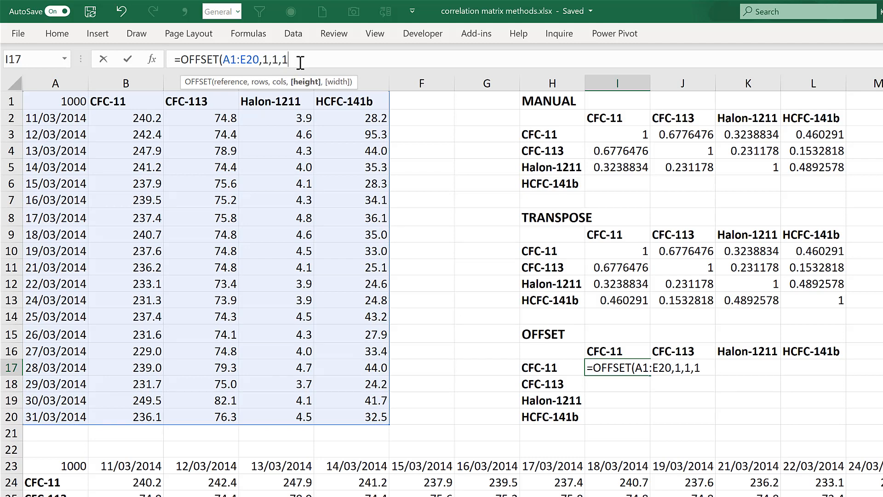
{"action": "type", "text": ",1)"}
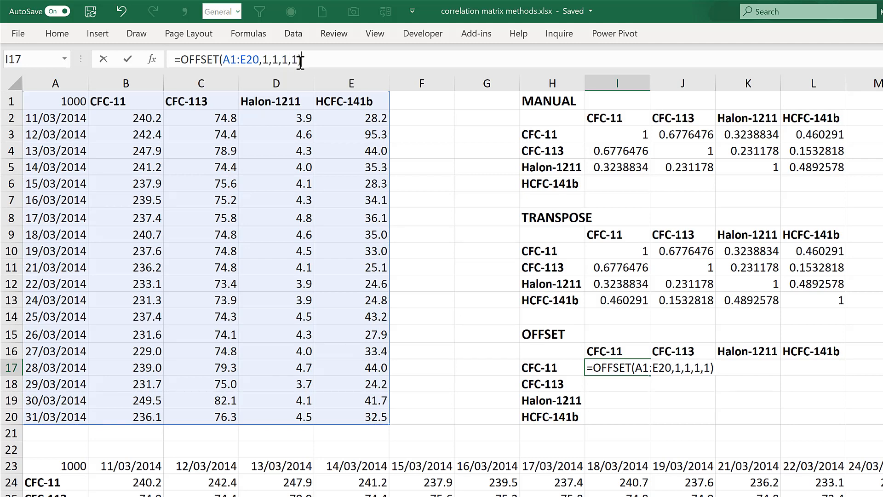
{"action": "key", "text": "Return"}
{"action": "left_click", "coordinate": [607, 366]}
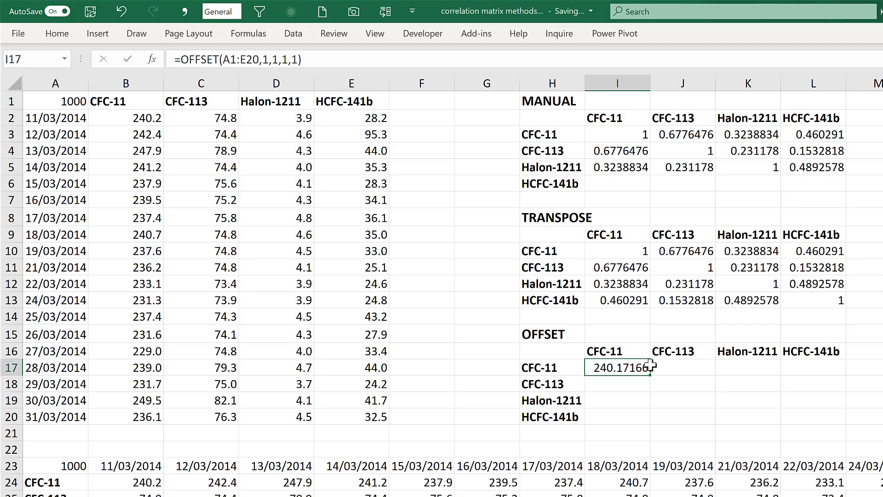
{"action": "left_click", "coordinate": [312, 60]}
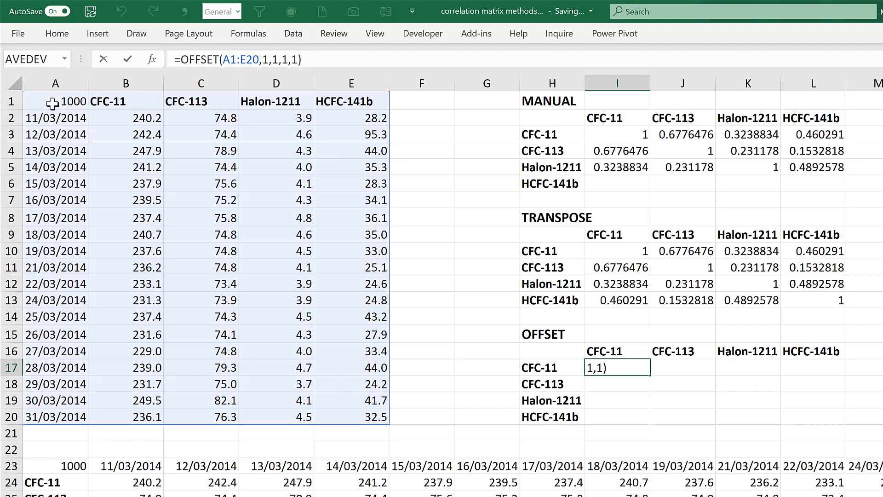
{"action": "left_click", "coordinate": [268, 62]}
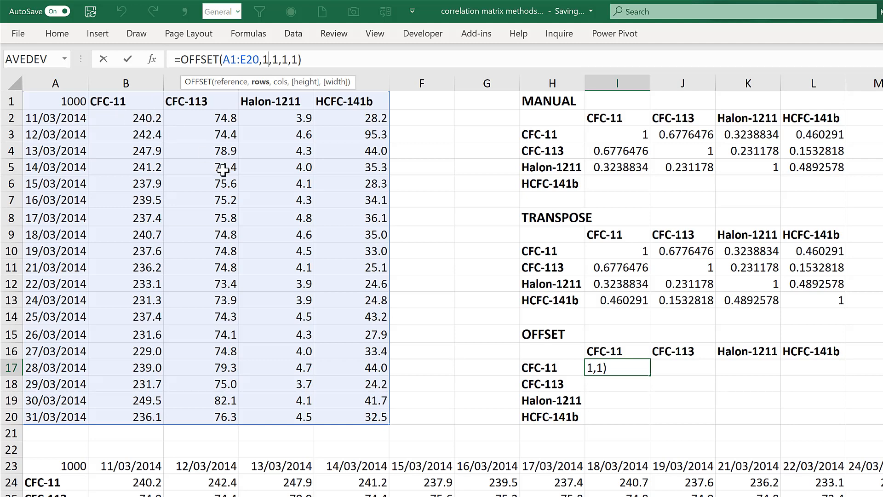
{"action": "key", "text": "ctrl+Return"}
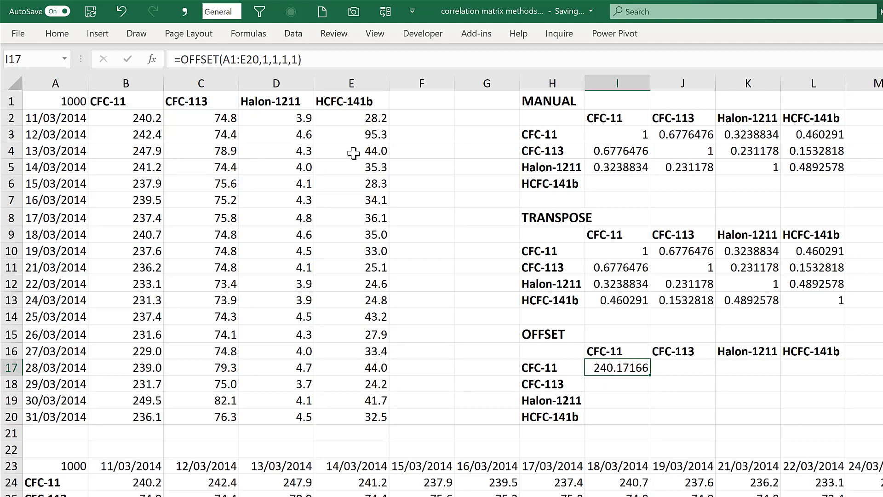
- Set the rows argument of the I17 OFFSET formula to 2 and check which data cell it points to
{"action": "left_click", "coordinate": [274, 62]}
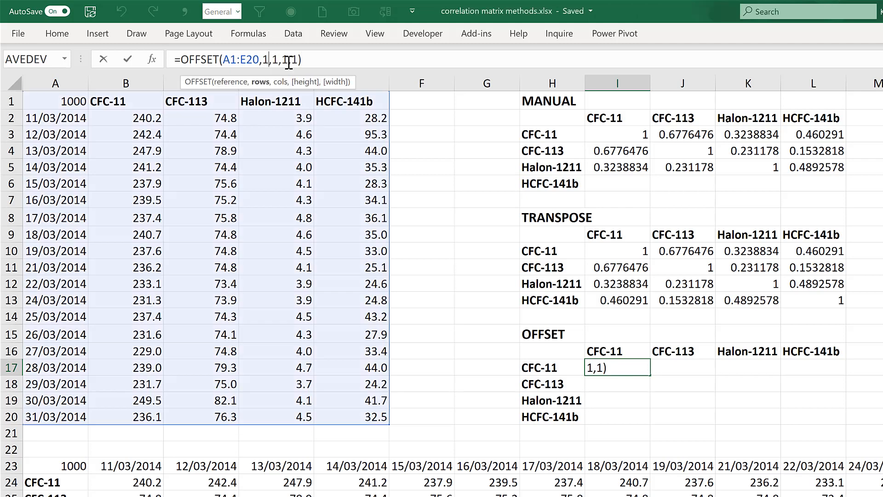
{"action": "key", "text": "BackSpace"}
{"action": "type", "text": "2"}
{"action": "key", "text": "Return"}
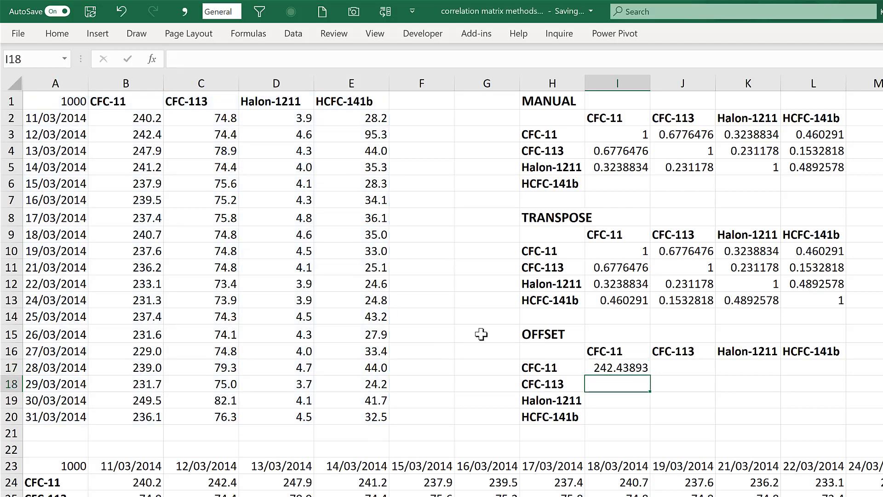
{"action": "left_click", "coordinate": [599, 366]}
{"action": "left_click", "coordinate": [242, 61]}
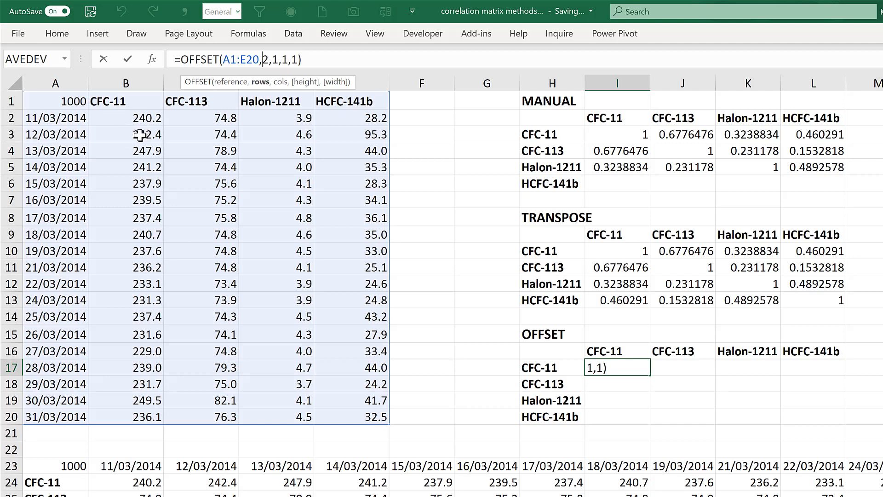
{"action": "key", "text": "ctrl+Return"}
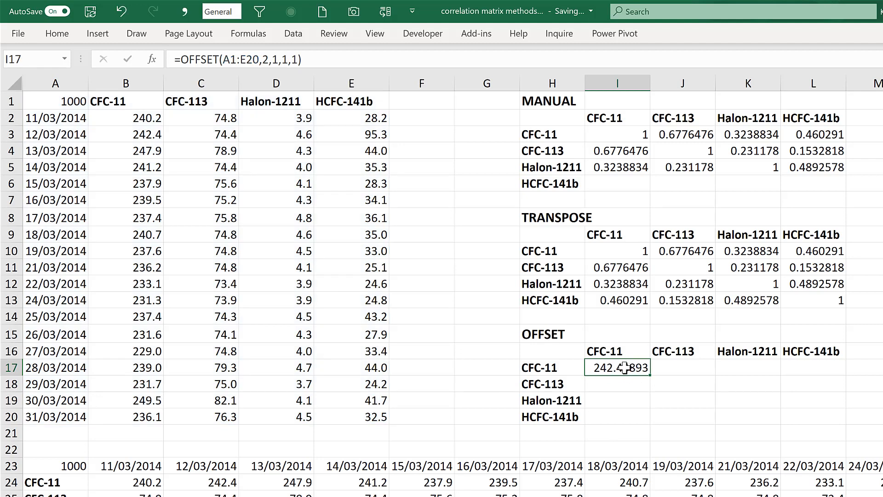
- Set the cols argument of the I17 OFFSET formula to 2 and compare the result with the data table
{"action": "left_click", "coordinate": [278, 59]}
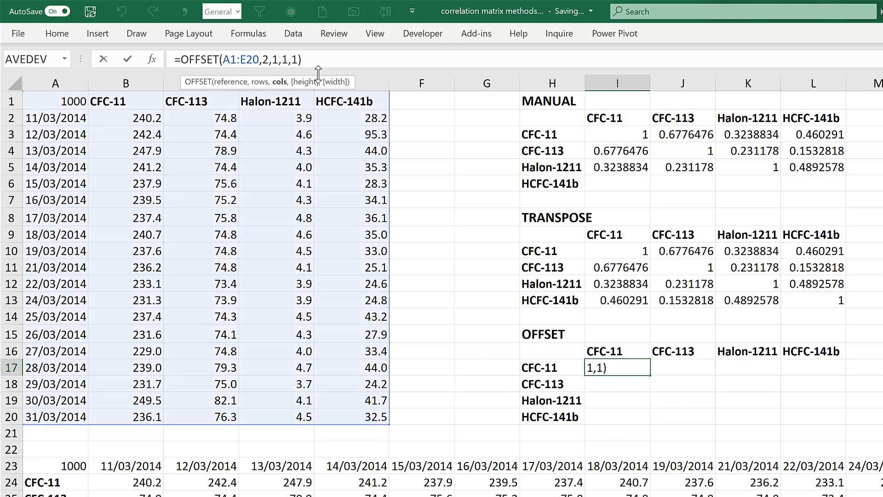
{"action": "key", "text": "BackSpace"}
{"action": "type", "text": "2"}
{"action": "key", "text": "Return"}
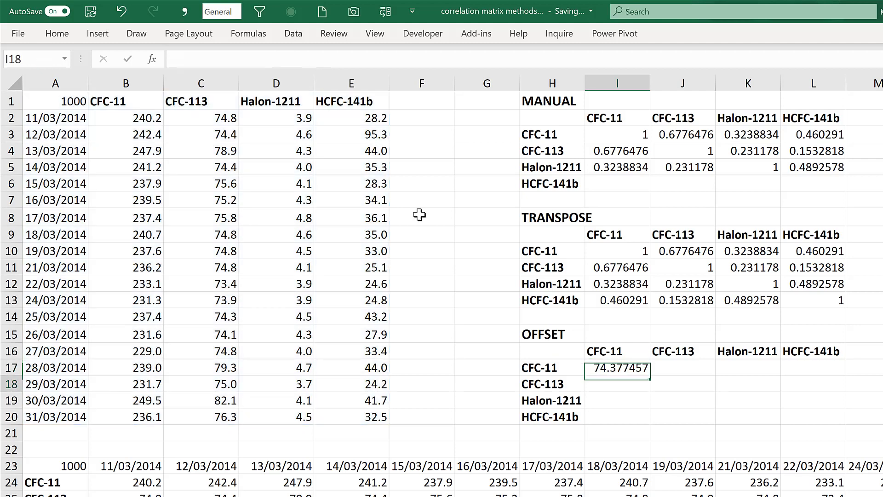
{"action": "left_click", "coordinate": [614, 365]}
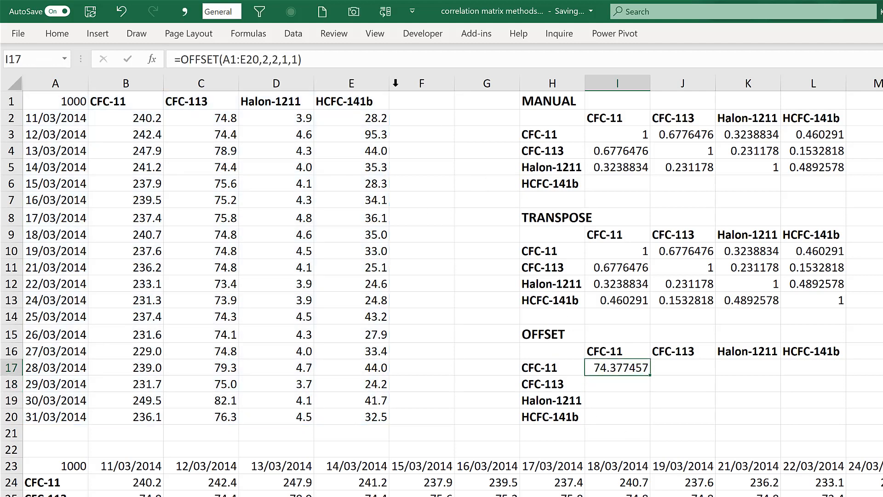
{"action": "left_click", "coordinate": [321, 64]}
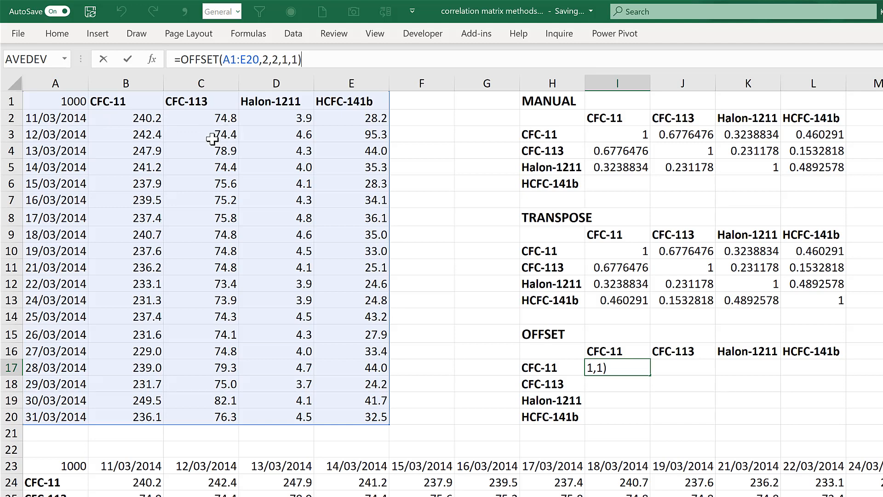
{"action": "key", "text": "ctrl+Return"}
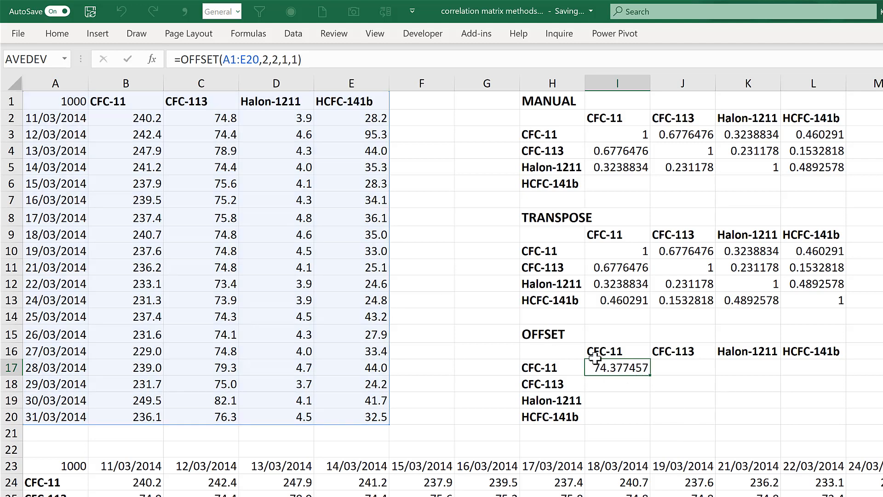
- Set the height argument of the I17 OFFSET formula to 2 and check which data rows it returns
{"action": "left_click", "coordinate": [289, 60]}
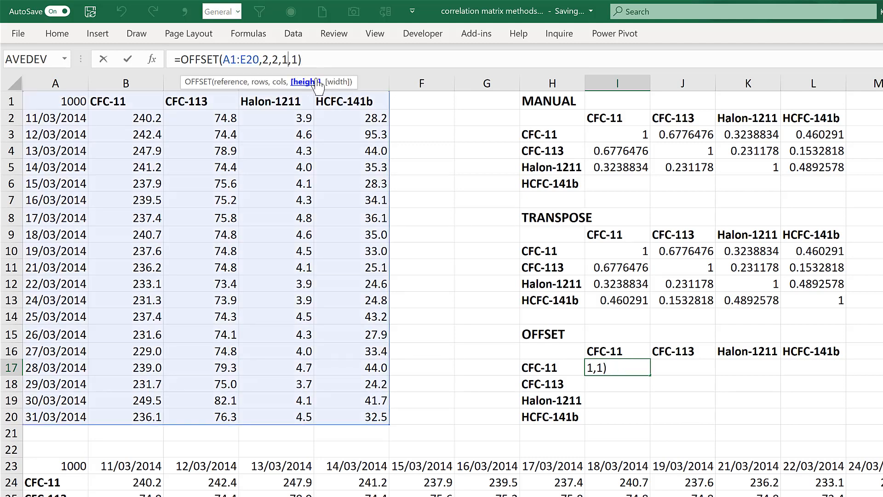
{"action": "key", "text": "BackSpace"}
{"action": "type", "text": "2"}
{"action": "key", "text": "Return"}
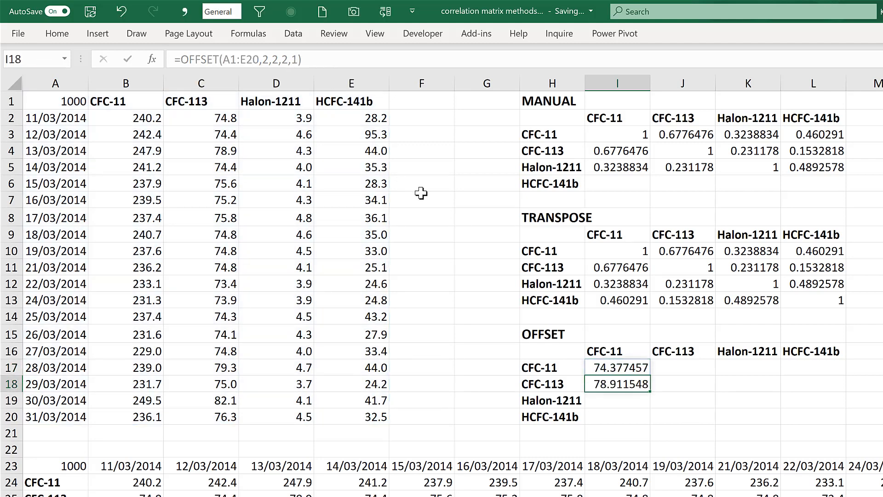
{"action": "left_click", "coordinate": [604, 368]}
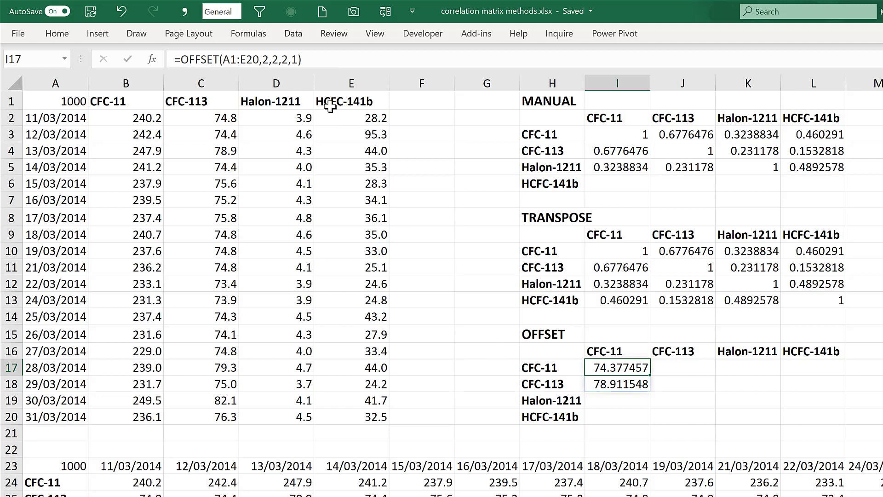
{"action": "left_click", "coordinate": [292, 60]}
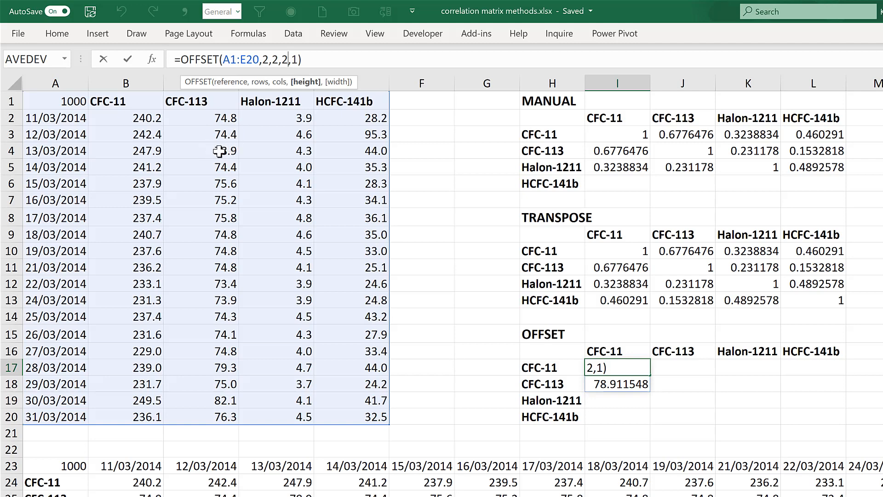
{"action": "key", "text": "ctrl+Return"}
{"action": "left_click", "coordinate": [642, 397]}
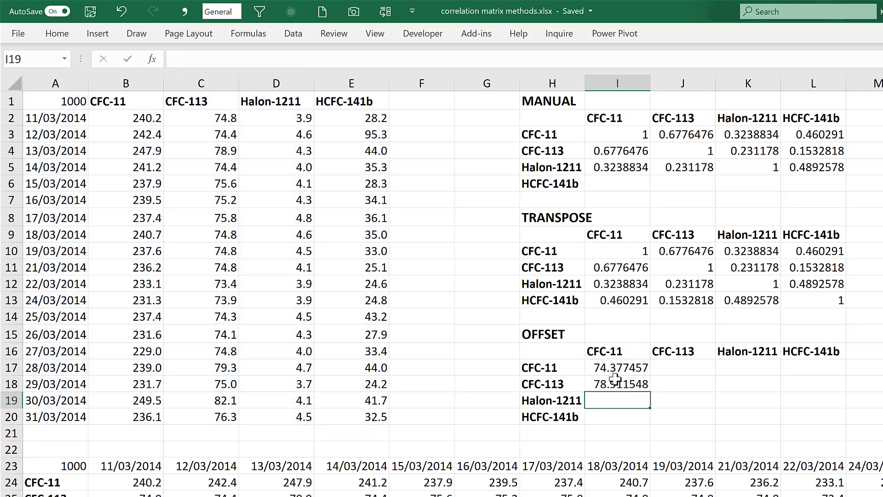
- Set the width argument so I17 reads =OFFSET(A1:E20,2,2,2,2) and check which block of data it returns
{"action": "left_click", "coordinate": [602, 366]}
{"action": "left_click", "coordinate": [283, 58]}
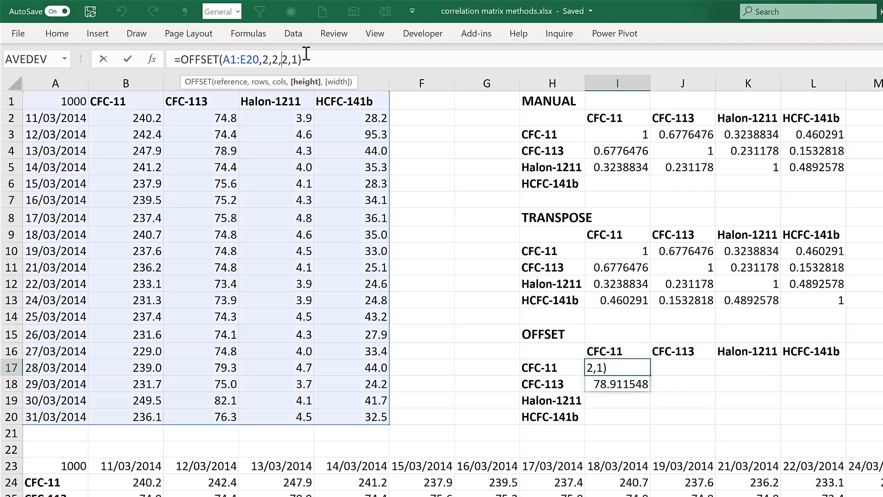
{"action": "left_click", "coordinate": [298, 57]}
{"action": "key", "text": "Return"}
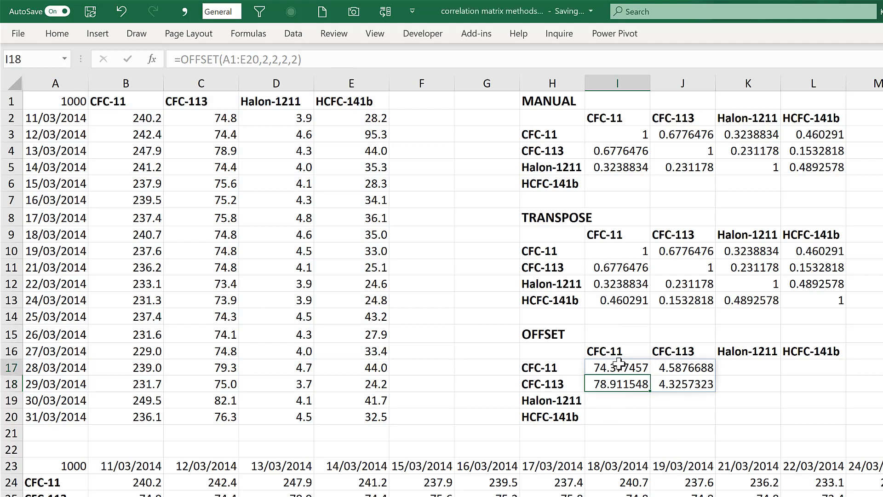
{"action": "left_click", "coordinate": [617, 368]}
{"action": "left_click", "coordinate": [300, 59]}
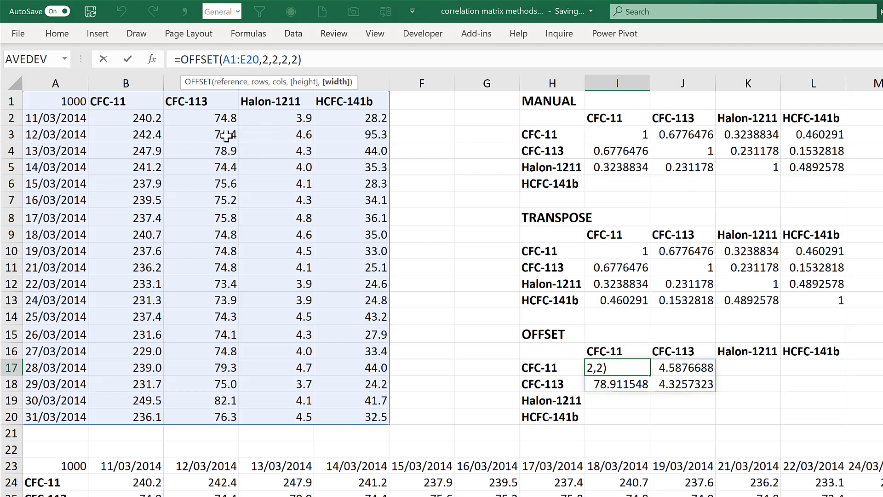
{"action": "key", "text": "ctrl+Return"}
{"action": "left_click", "coordinate": [683, 411]}
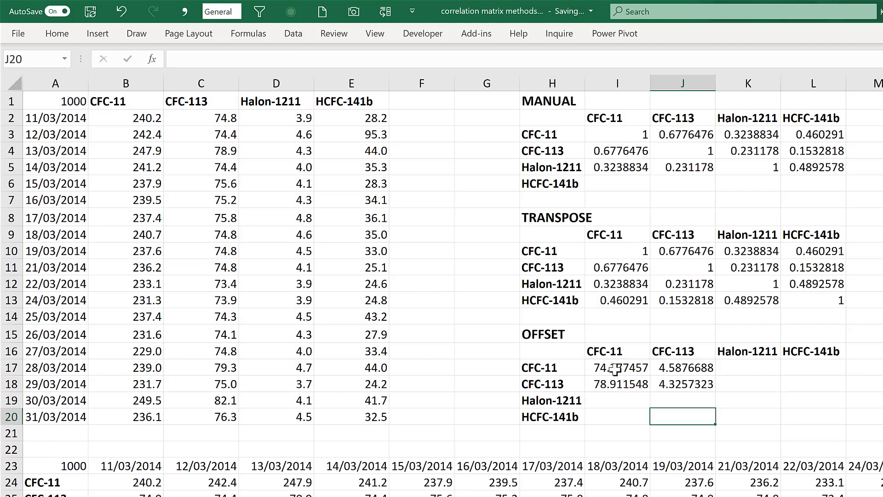
- Clear the trial OFFSET formula from I17
{"action": "left_click", "coordinate": [618, 367]}
{"action": "key", "text": "Delete"}
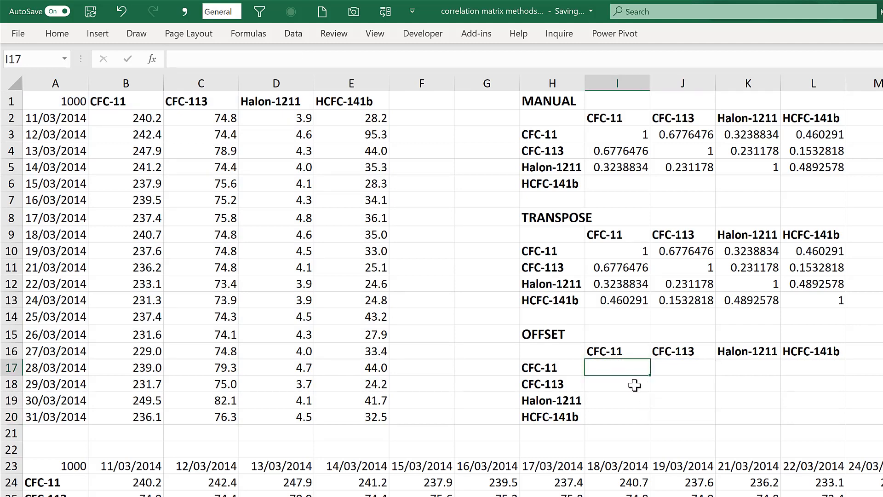
- Enter 1 in I15 above the CFC-11 header of the OFFSET matrix and fill it across to L15
{"action": "left_click", "coordinate": [613, 334]}
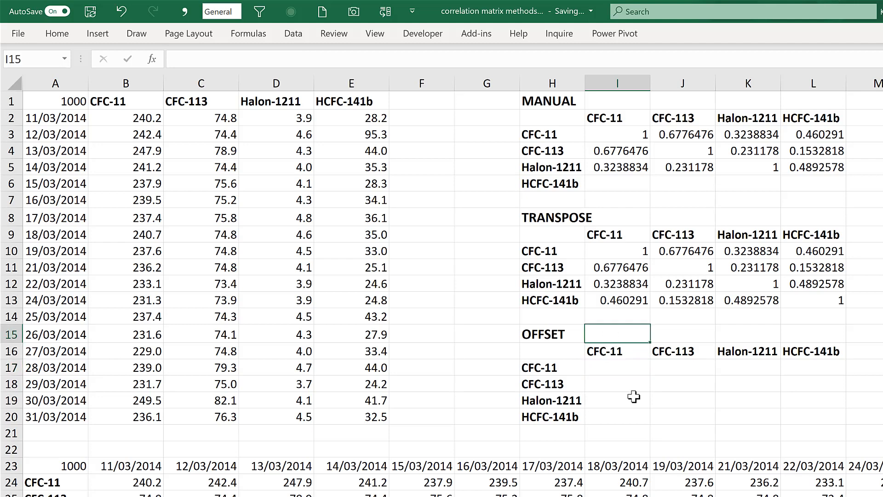
{"action": "type", "text": "1"}
{"action": "left_click", "coordinate": [630, 400]}
{"action": "left_click", "coordinate": [609, 332]}
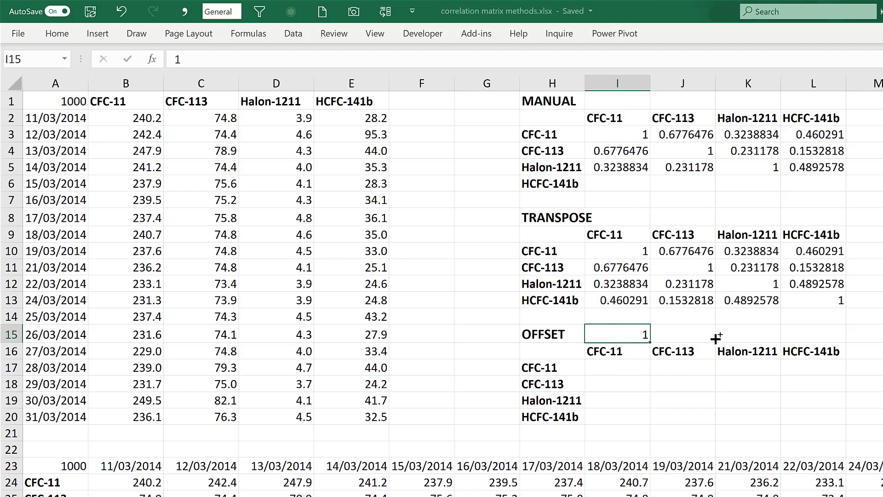
{"action": "left_click_drag", "start_coordinate": [715, 338], "coordinate": [818, 339]}
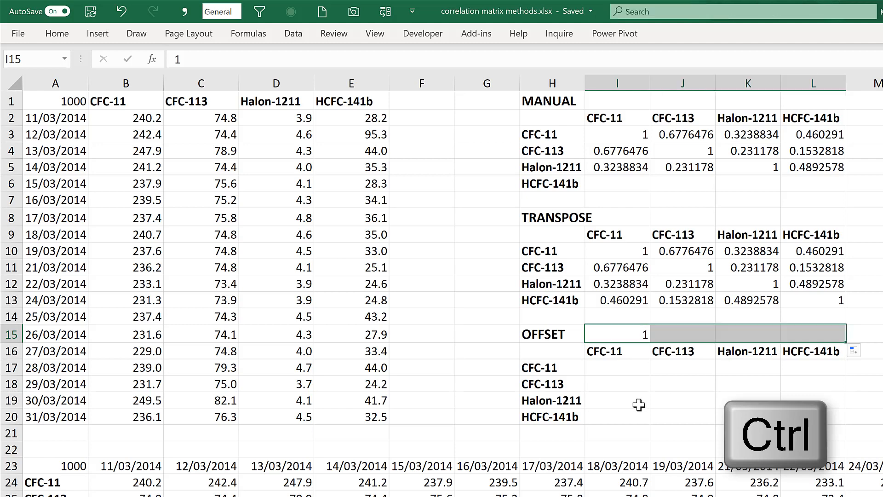
- Enter 1 in G17 beside the CFC-11 row label of the OFFSET matrix and fill the series down to 4 in G20
{"action": "left_click", "coordinate": [481, 377]}
{"action": "left_click", "coordinate": [477, 366]}
{"action": "type", "text": "1"}
{"action": "key", "text": "Return"}
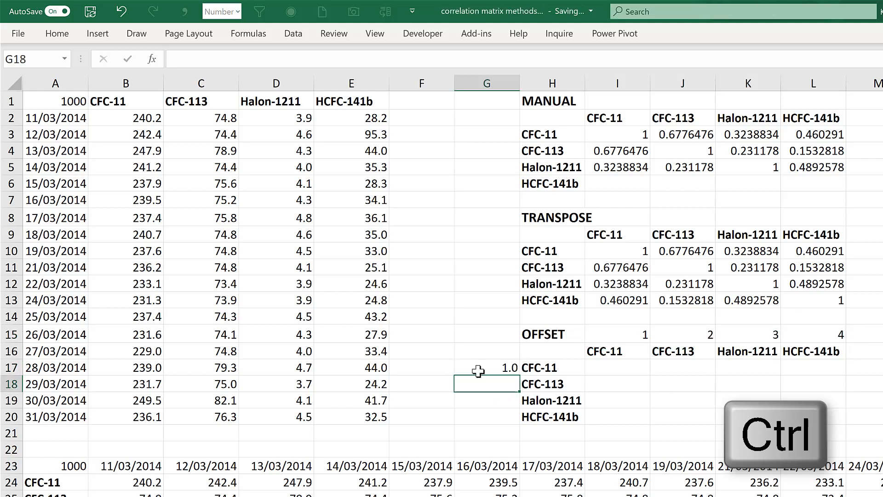
{"action": "left_click", "coordinate": [478, 369]}
{"action": "left_click_drag", "start_coordinate": [518, 374], "coordinate": [524, 423]}
- Begin a CORREL formula in I17 whose first array is an OFFSET of A1:E20 with a rows argument of 1
{"action": "left_click", "coordinate": [593, 366]}
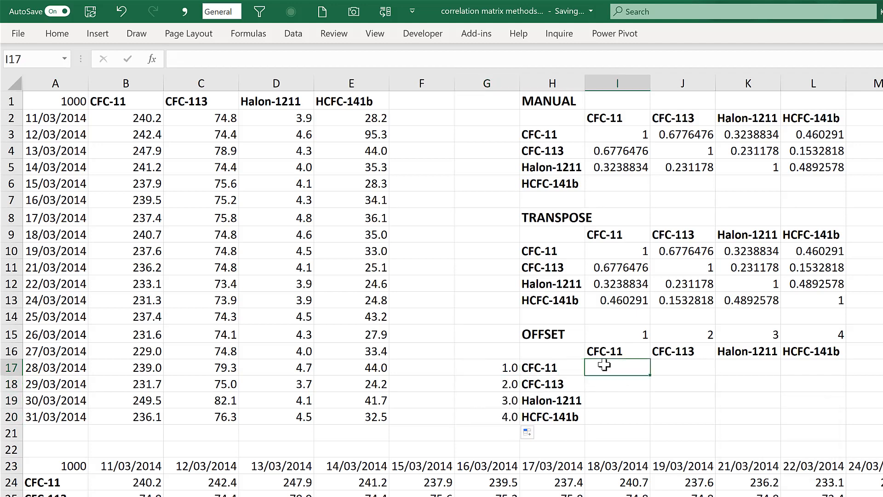
{"action": "type", "text": "=corre"}
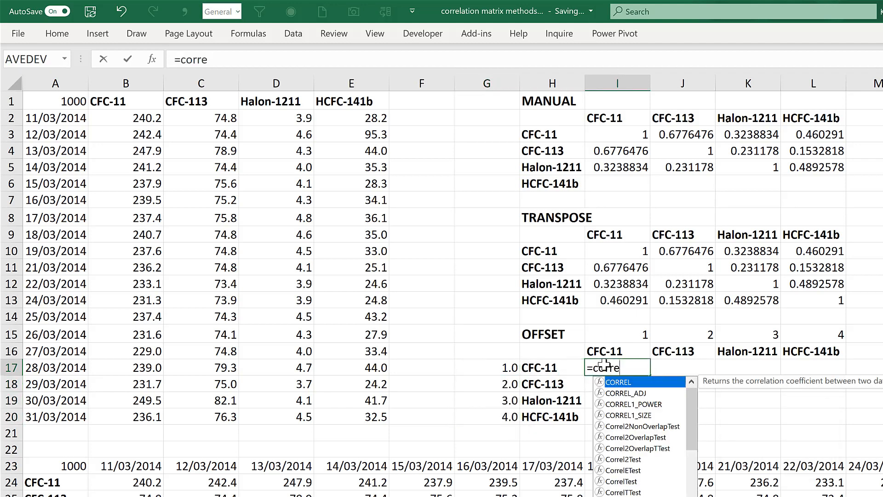
{"action": "type", "text": "l"}
{"action": "key", "text": "Tab"}
{"action": "type", "text": "offs"}
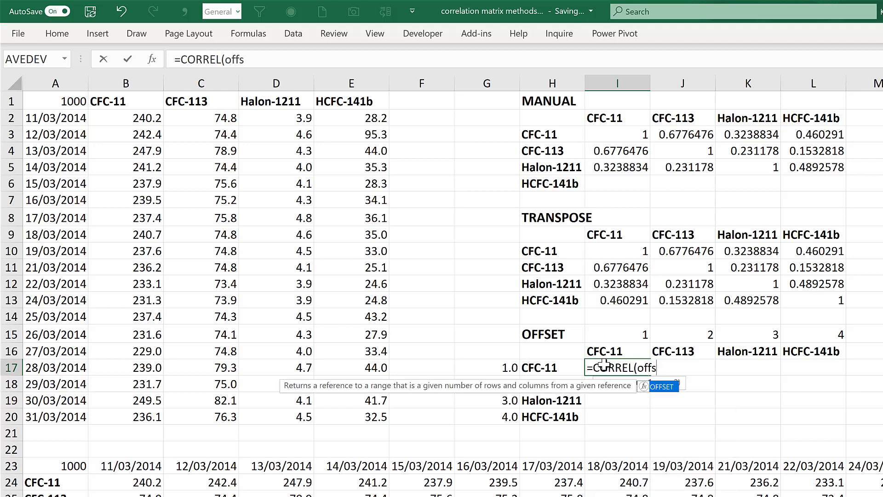
{"action": "type", "text": "et"}
{"action": "key", "text": "Tab"}
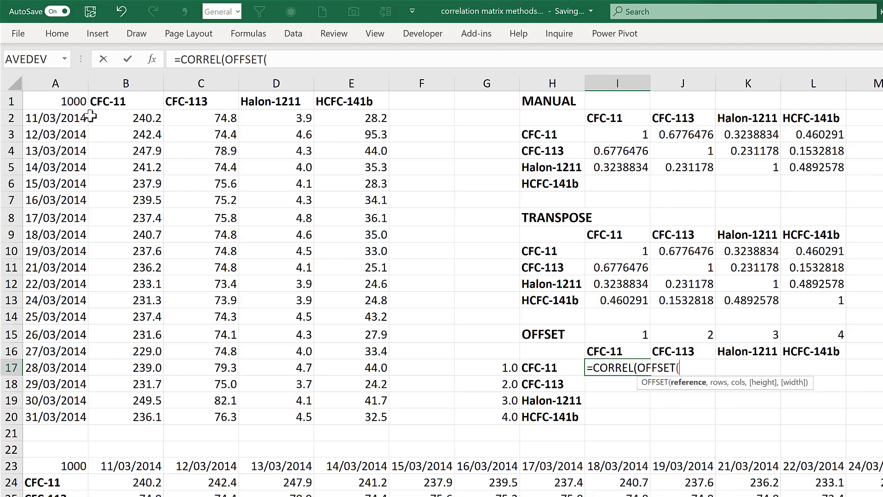
{"action": "left_click_drag", "start_coordinate": [70, 98], "coordinate": [368, 416]}
{"action": "left_click", "coordinate": [314, 60]}
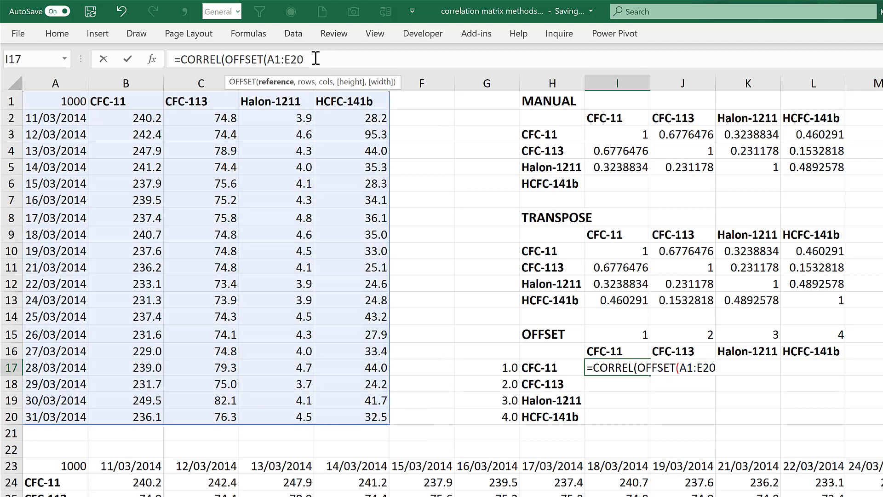
{"action": "type", "text": ",1"}
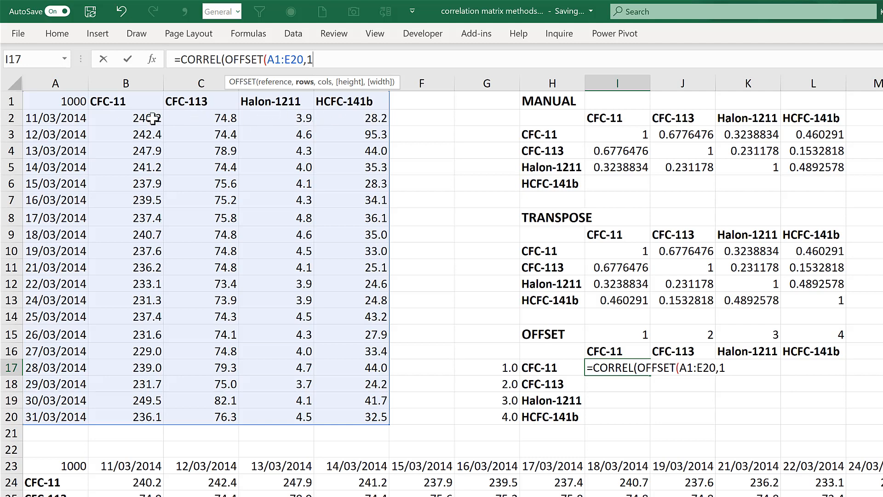
{"action": "type", "text": ","}
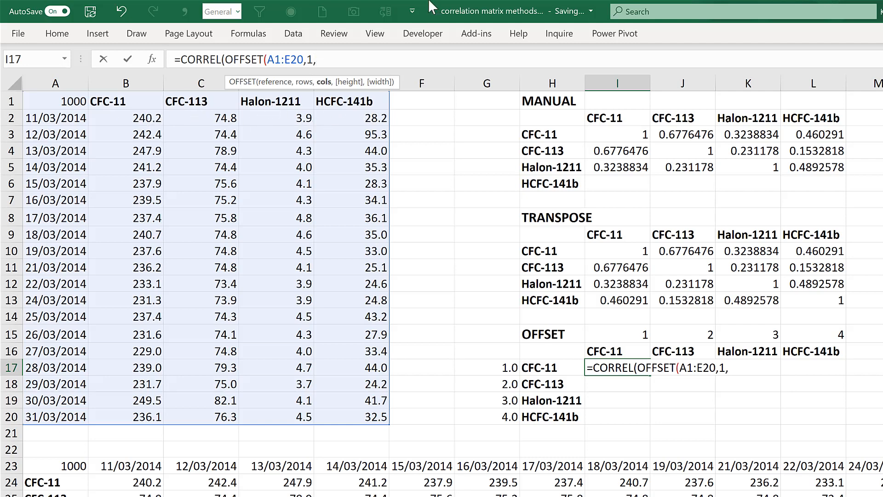
- Complete the first OFFSET in I17 with I$15 as the column offset, height 19 and width 1
{"action": "left_click", "coordinate": [625, 329]}
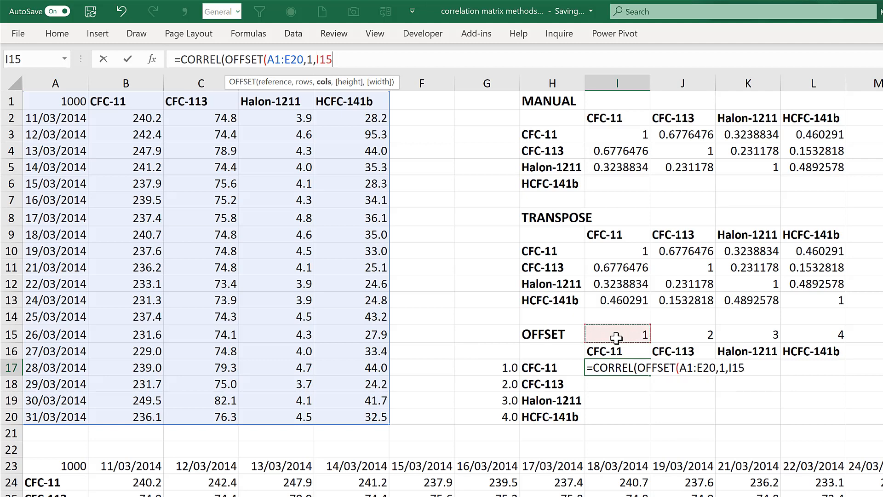
{"action": "key", "text": "F4"}
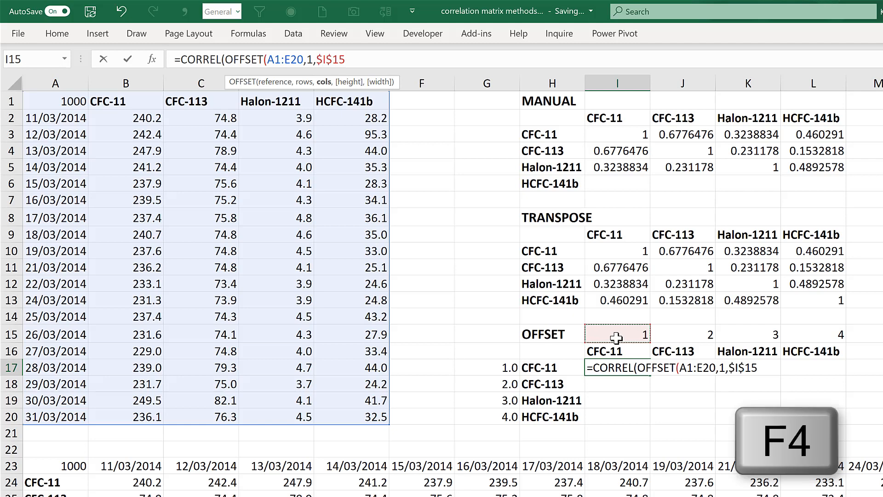
{"action": "key", "text": "F4"}
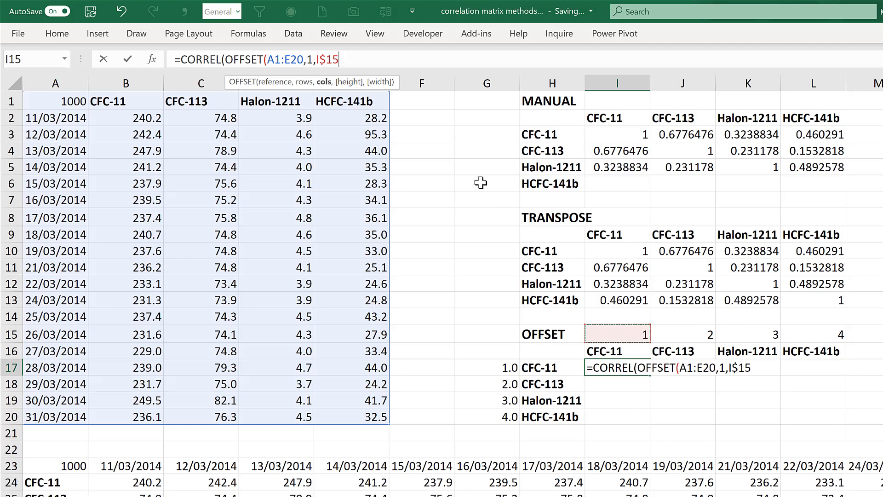
{"action": "type", "text": ","}
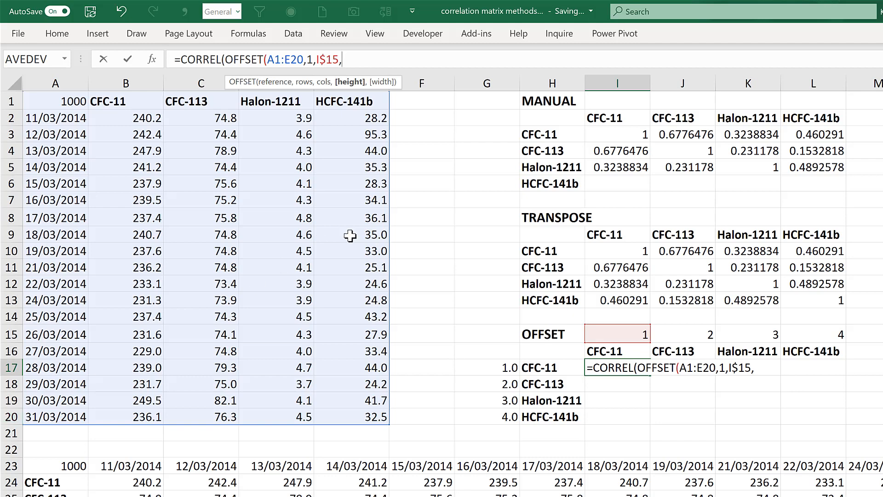
{"action": "type", "text": "19"}
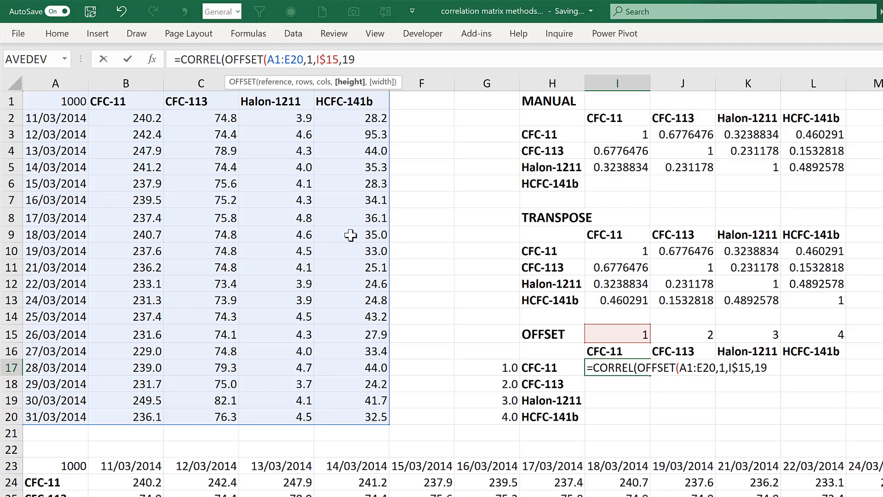
{"action": "type", "text": ","}
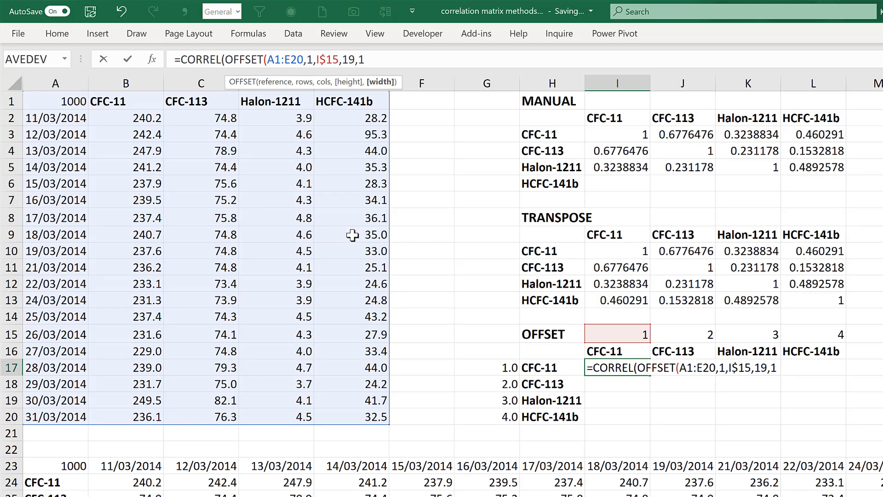
{"action": "type", "text": "1),"}
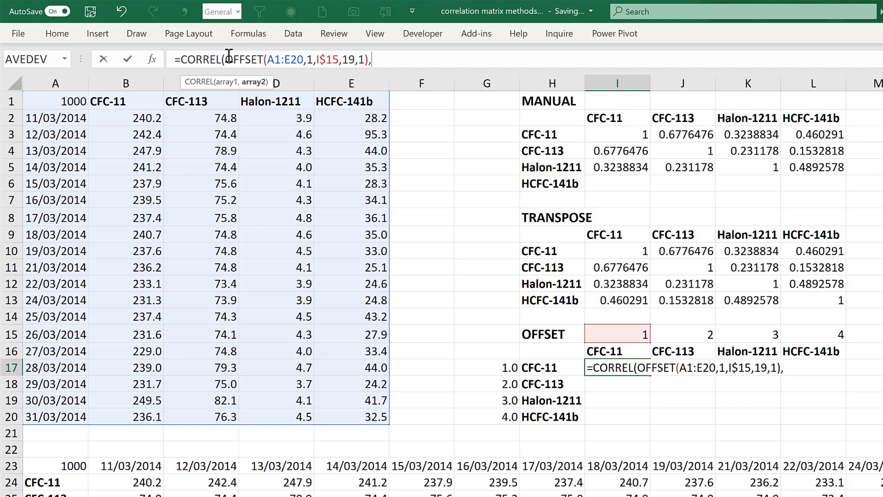
- Duplicate the OFFSET(A1:E20,1,I$15,19,1) expression as the second array of the CORREL formula
{"action": "left_click_drag", "start_coordinate": [225, 59], "coordinate": [369, 58]}
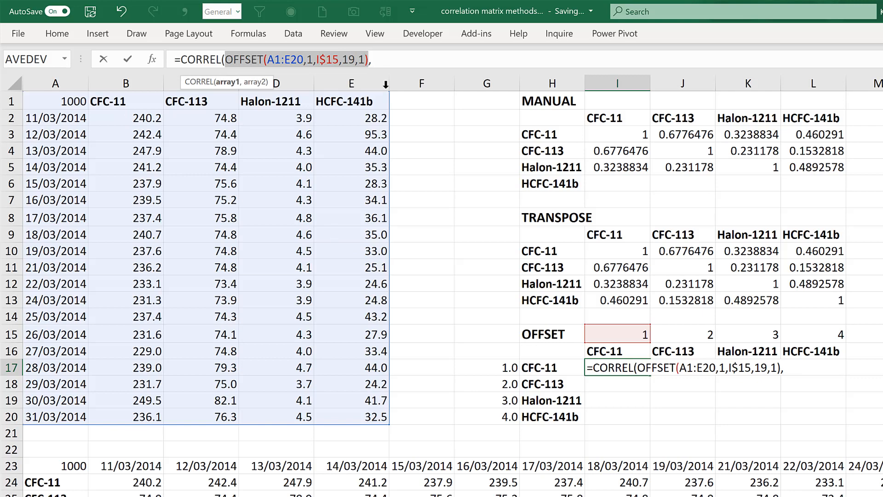
{"action": "key", "text": "ctrl+c"}
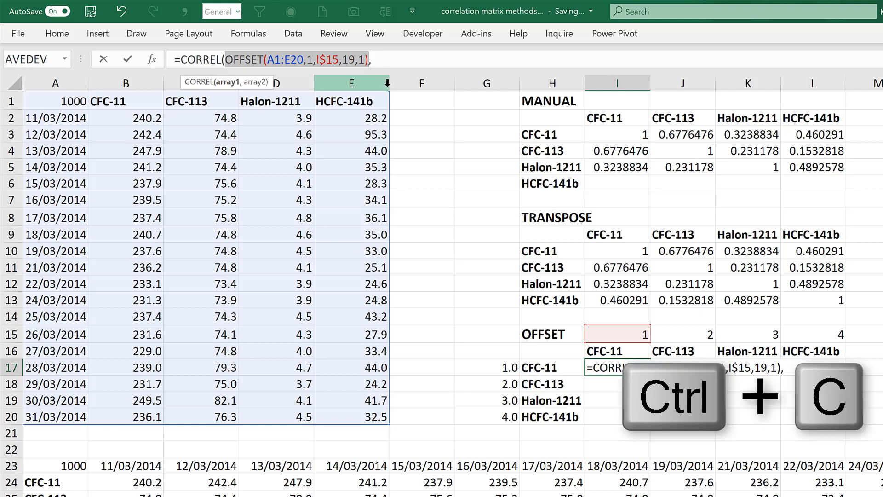
{"action": "left_click", "coordinate": [381, 55]}
{"action": "key", "text": "ctrl+v"}
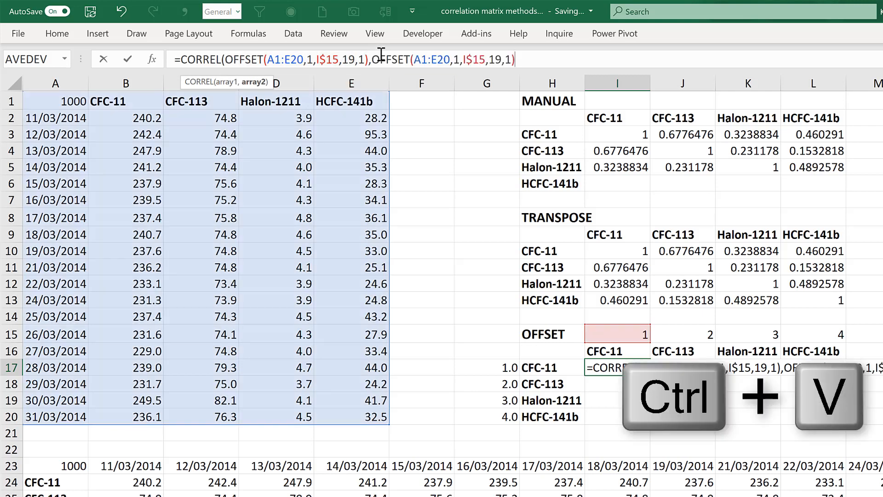
- Replace the column offset in the second OFFSET with $G17 and enter the completed CORREL formula in I17
{"action": "left_click", "coordinate": [486, 59]}
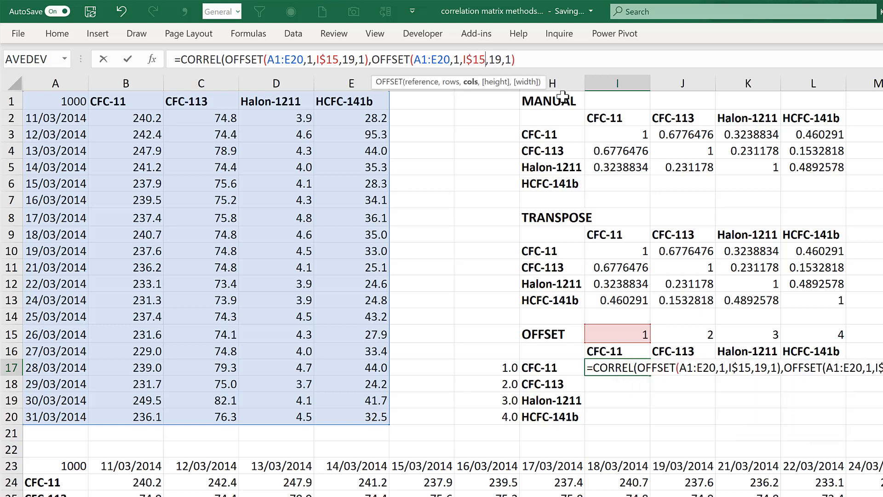
{"action": "key", "text": "BackSpace"}
{"action": "key", "text": "BackSpace"}
{"action": "key", "text": "BackSpace"}
{"action": "key", "text": "BackSpace"}
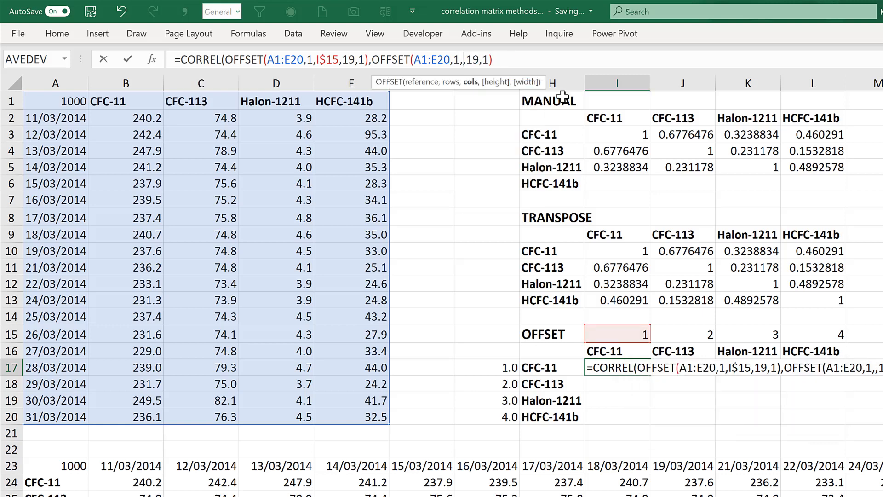
{"action": "left_click", "coordinate": [505, 368]}
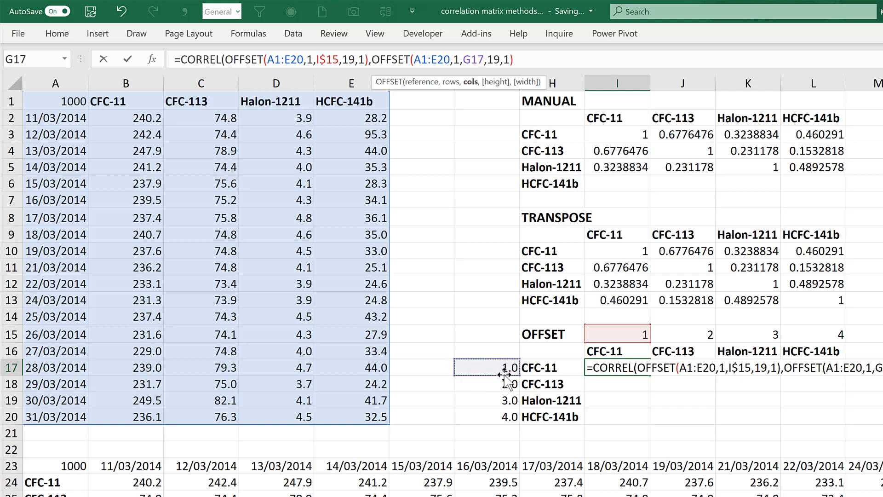
{"action": "key", "text": "F4"}
{"action": "key", "text": "F4"}
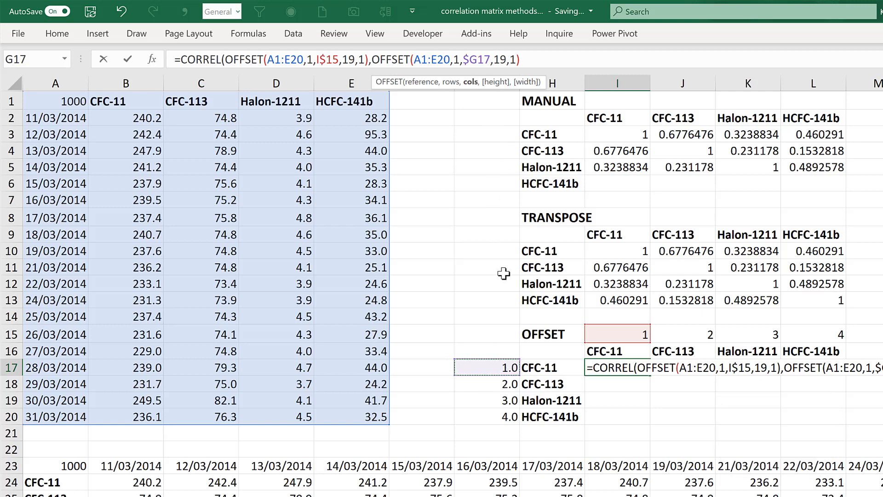
{"action": "left_click", "coordinate": [527, 56]}
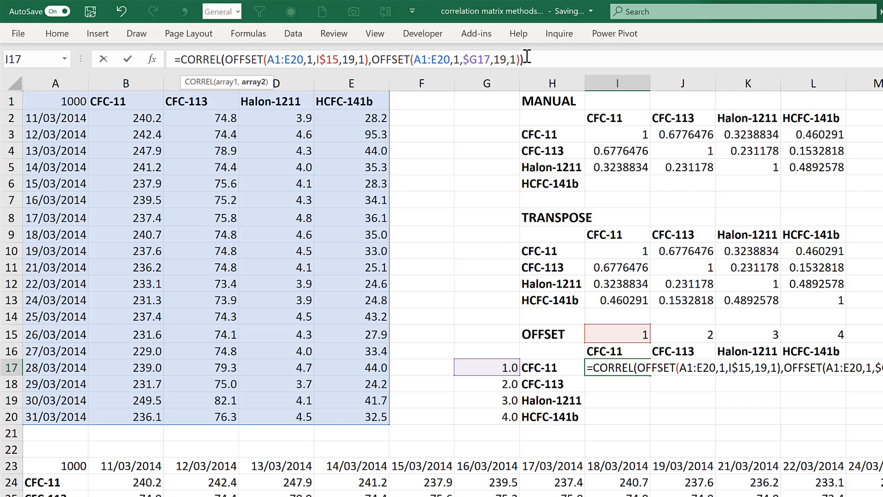
{"action": "key", "text": "Return"}
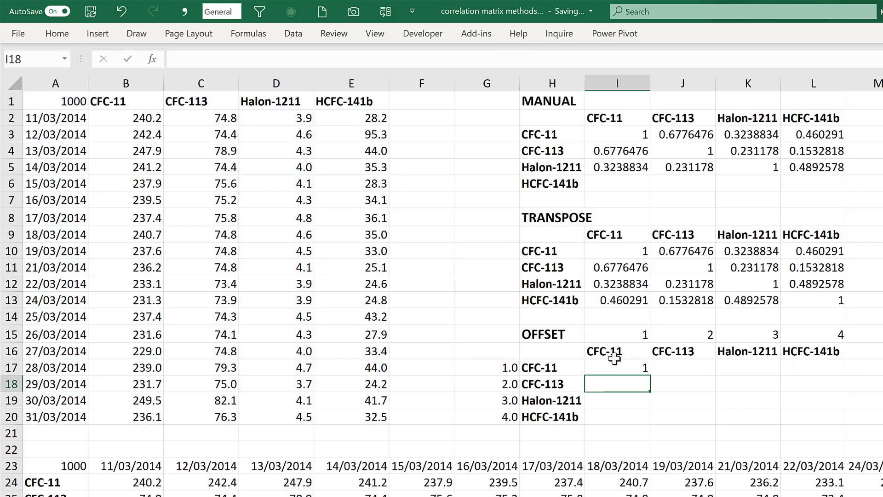
- Fill the I17 correlation formula across to L17 and down to row 20
{"action": "left_click", "coordinate": [614, 372]}
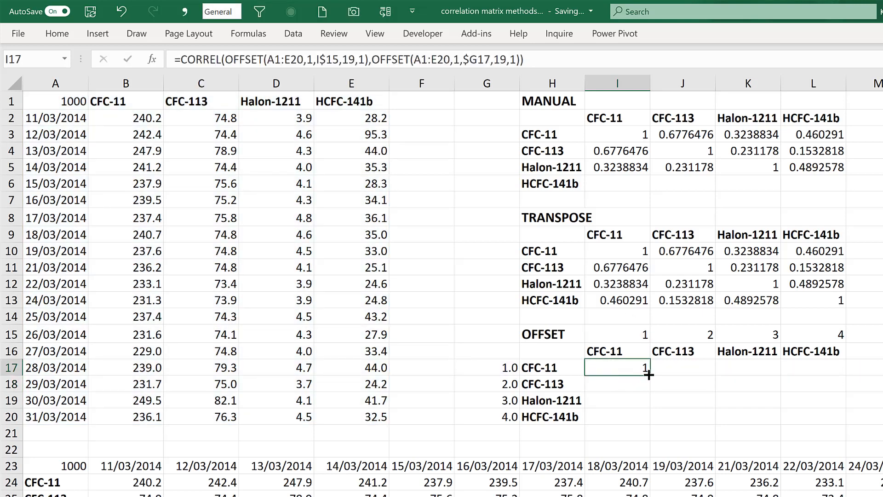
{"action": "left_click_drag", "start_coordinate": [648, 375], "coordinate": [845, 370]}
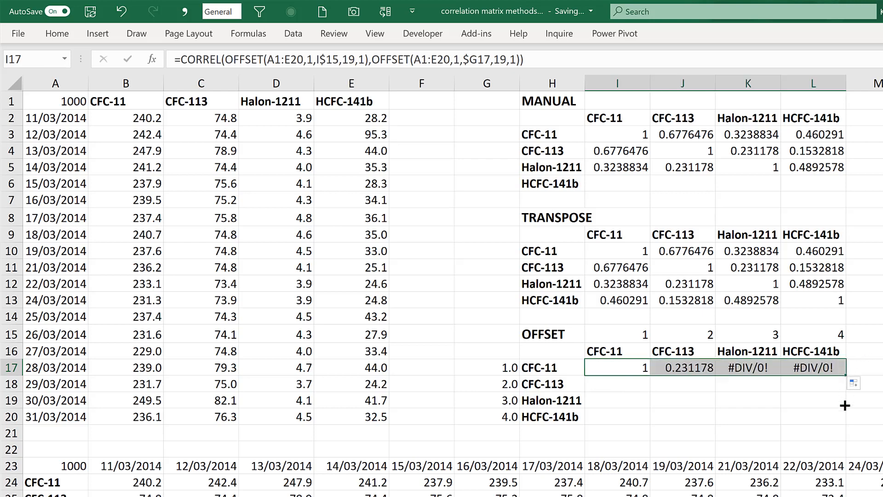
{"action": "left_click_drag", "start_coordinate": [845, 405], "coordinate": [837, 424]}
- Make the A1:E20 reference absolute as $A$1:$E$20 in both OFFSET functions of the I17 formula
{"action": "left_click", "coordinate": [633, 369]}
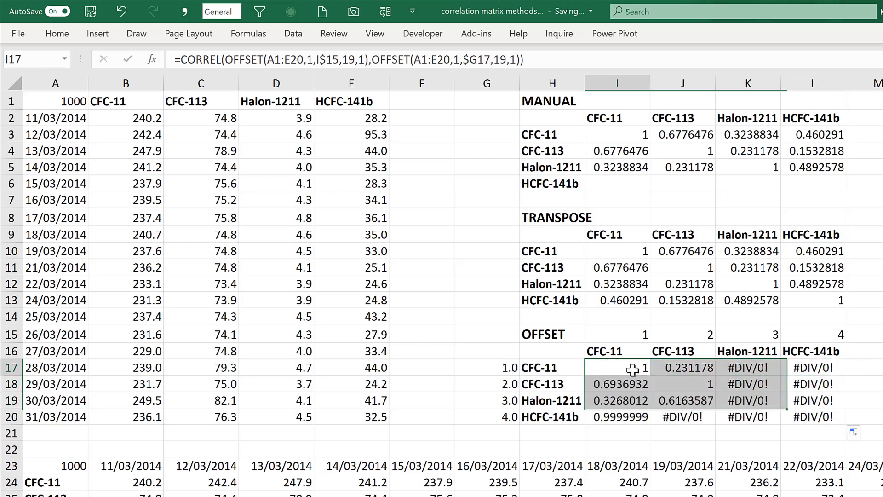
{"action": "left_click", "coordinate": [274, 60]}
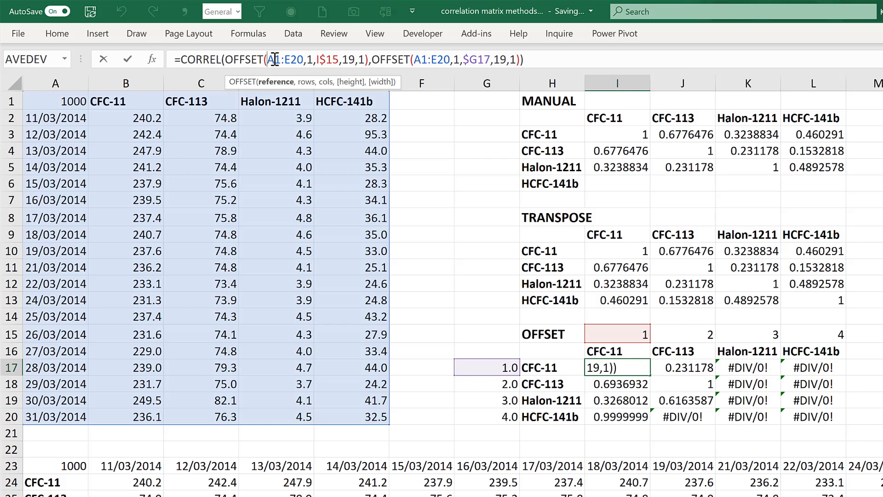
{"action": "key", "text": "F4"}
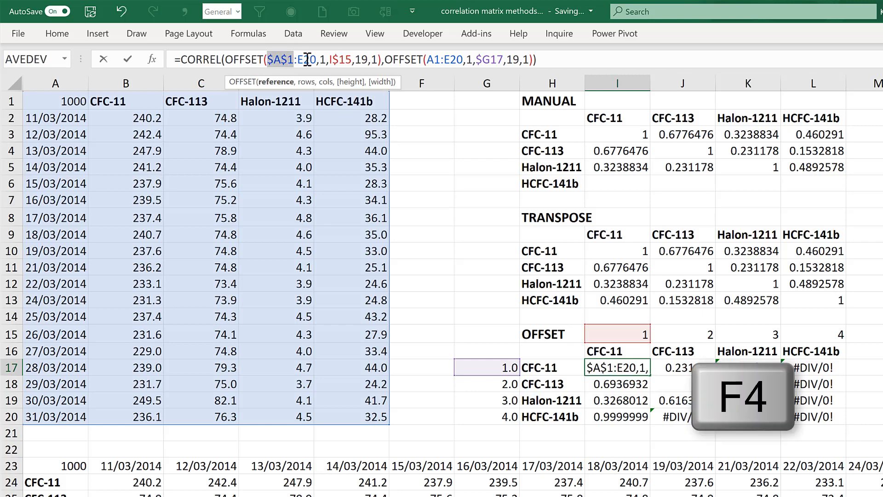
{"action": "left_click", "coordinate": [309, 60]}
{"action": "key", "text": "F4"}
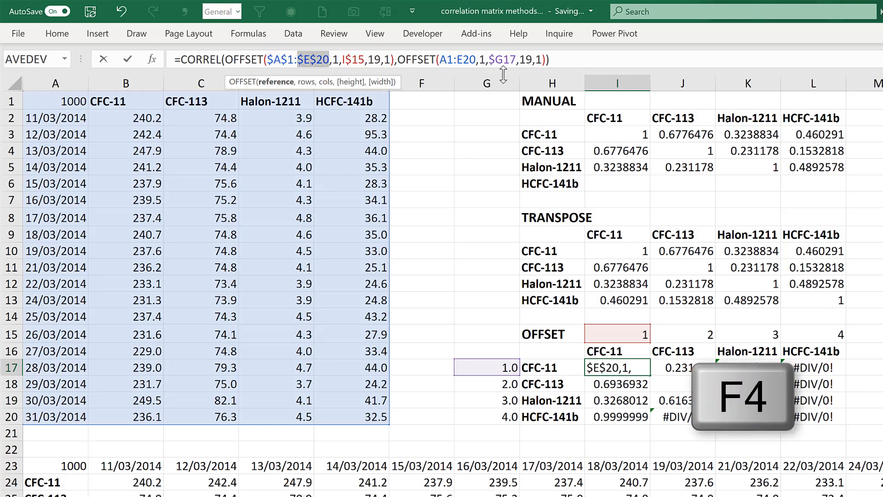
{"action": "left_click", "coordinate": [451, 63]}
{"action": "key", "text": "F4"}
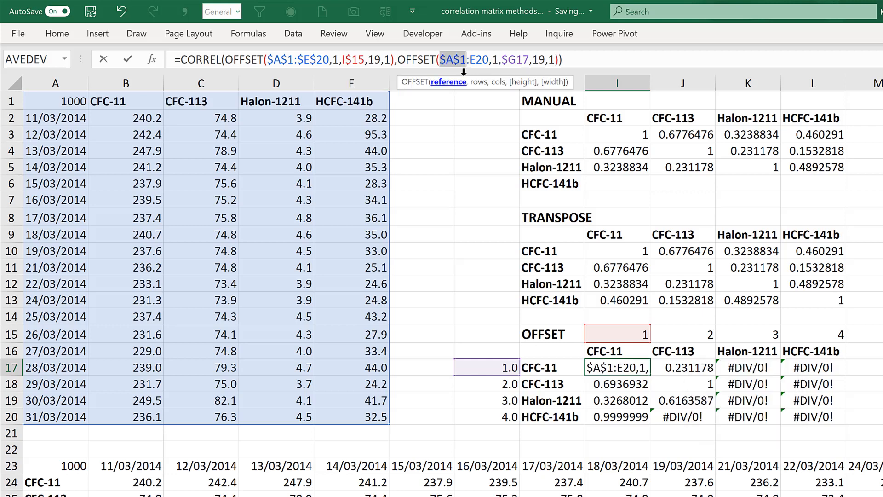
{"action": "left_click", "coordinate": [472, 62]}
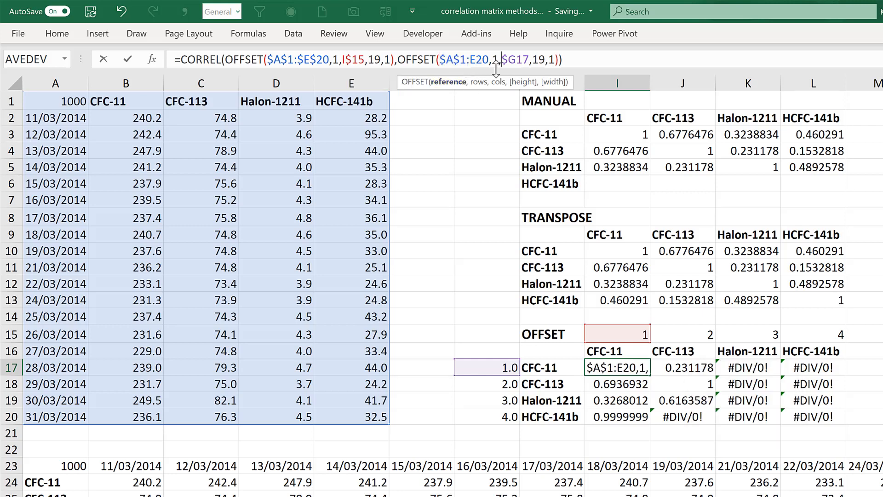
{"action": "key", "text": "F4"}
{"action": "key", "text": "Return"}
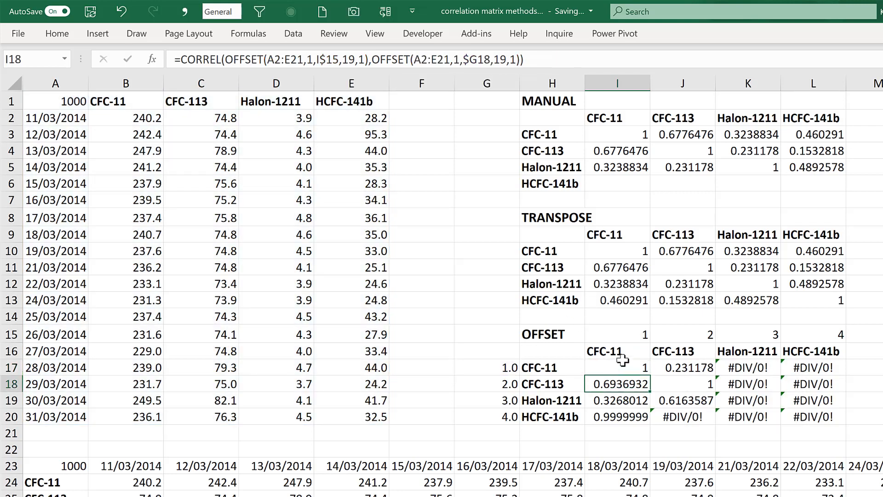
- Fill the corrected I17 formula through I17:L20 and compare the matrix with the TRANSPOSE version
{"action": "left_click", "coordinate": [642, 367]}
{"action": "left_click_drag", "start_coordinate": [650, 375], "coordinate": [840, 419]}
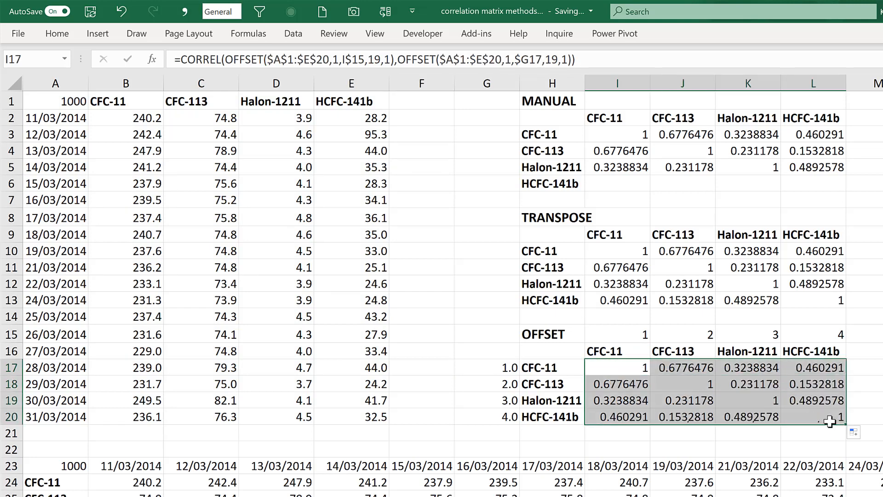
{"action": "left_click", "coordinate": [694, 248]}
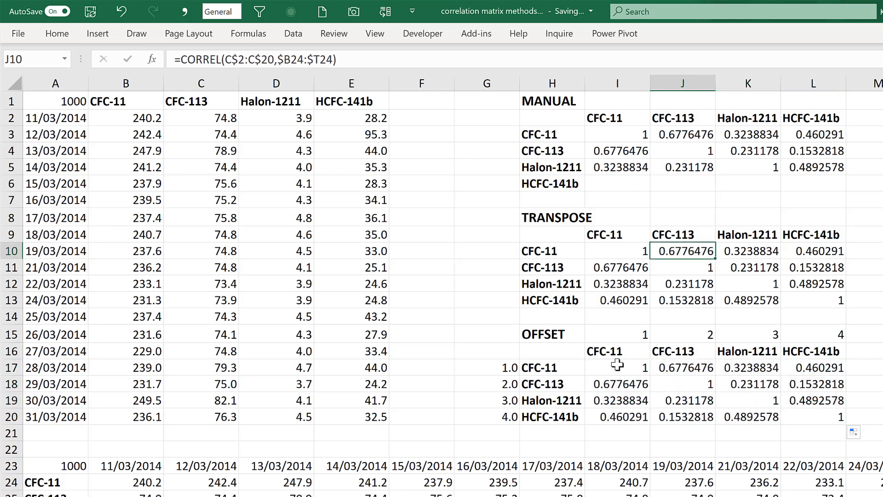
- Examine the rows, columns, height and width arguments of both OFFSET functions in the K18 CORREL formula
{"action": "left_click", "coordinate": [617, 366]}
{"action": "left_click", "coordinate": [734, 385]}
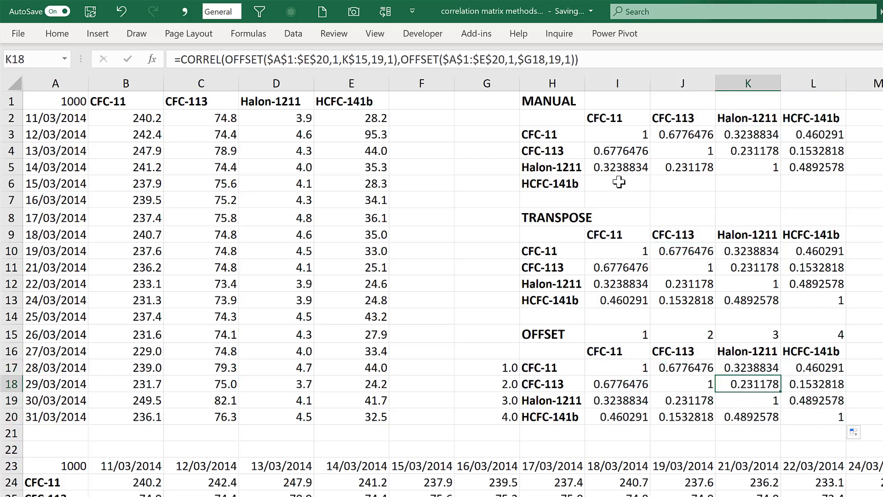
{"action": "left_click", "coordinate": [608, 61]}
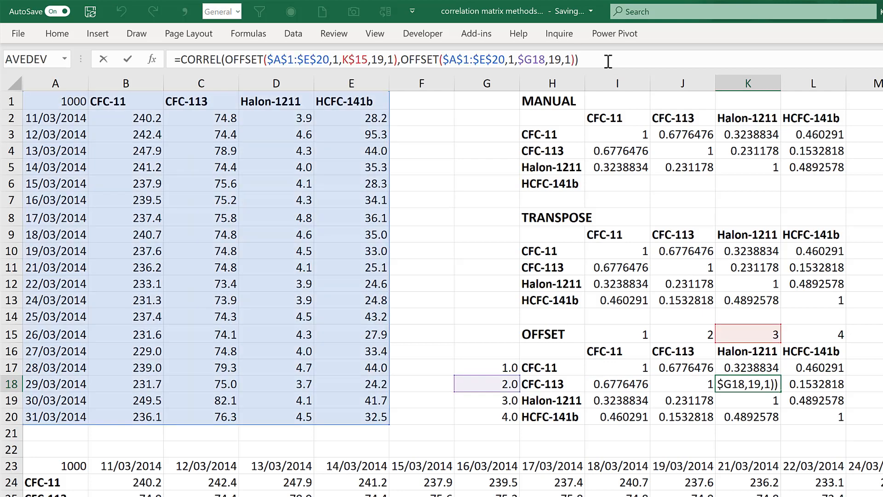
{"action": "double_click", "coordinate": [336, 59]}
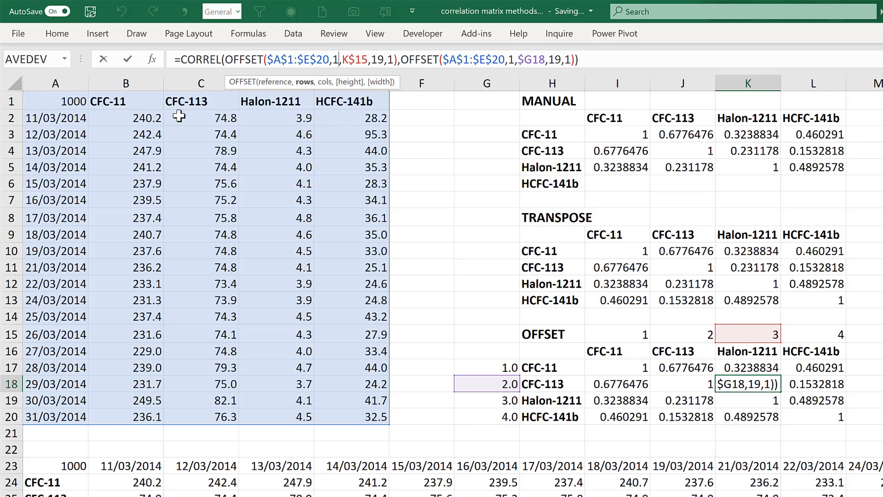
{"action": "left_click", "coordinate": [379, 60]}
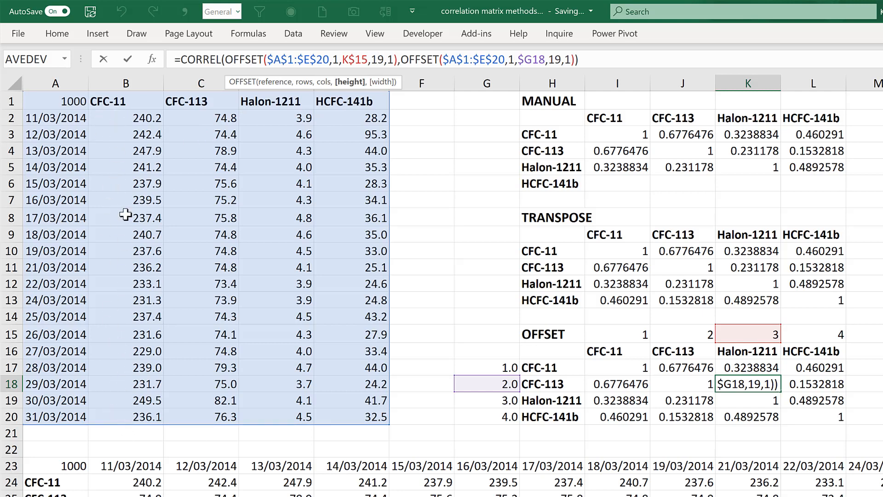
{"action": "left_click", "coordinate": [390, 60]}
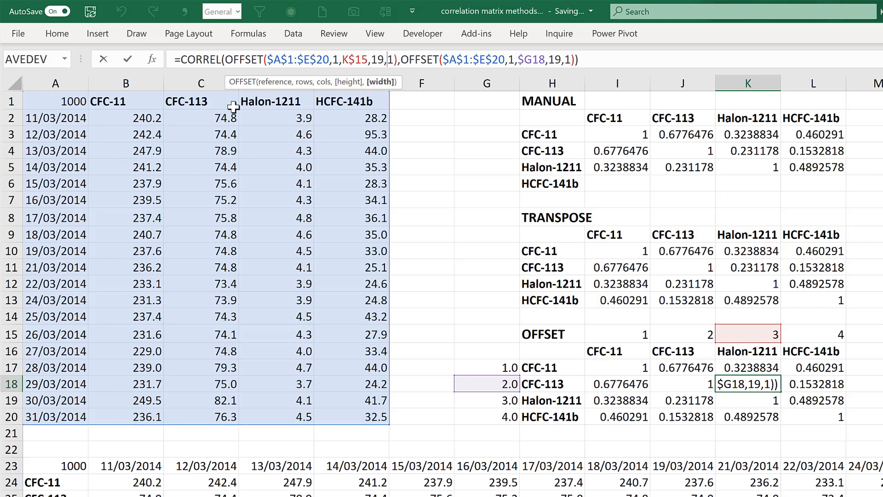
{"action": "left_click", "coordinate": [359, 60]}
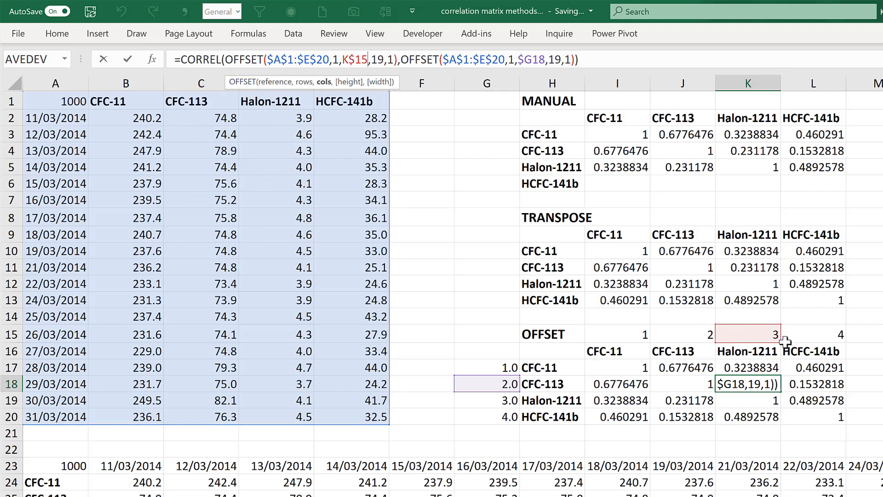
{"action": "left_click", "coordinate": [527, 60]}
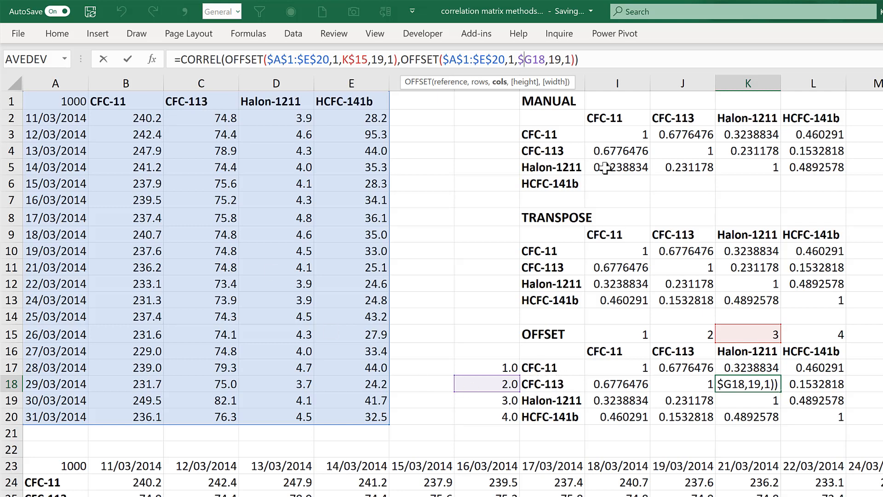
{"action": "left_click", "coordinate": [589, 60]}
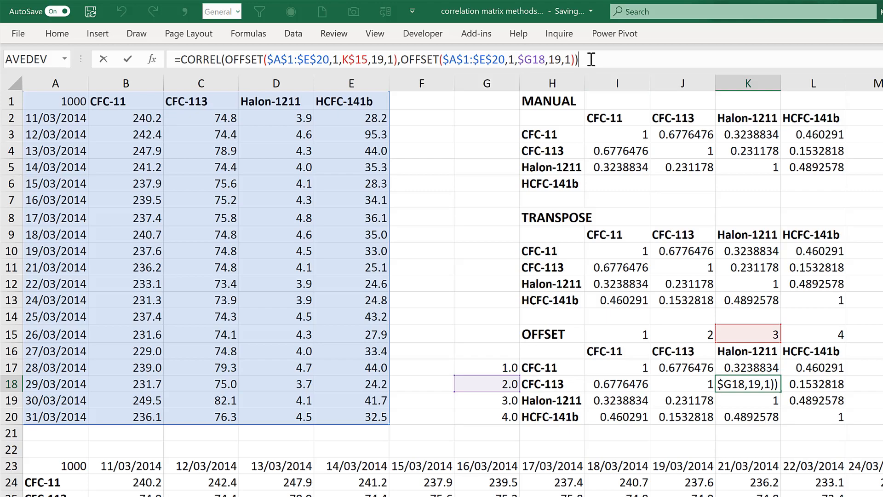
{"action": "key", "text": "Return"}
- Hide columns G to L, which hold the MANUAL, TRANSPOSE and OFFSET matrices
{"action": "key", "text": "Right"}
{"action": "key", "text": "Right"}
{"action": "left_click_drag", "start_coordinate": [502, 81], "coordinate": [839, 87]}
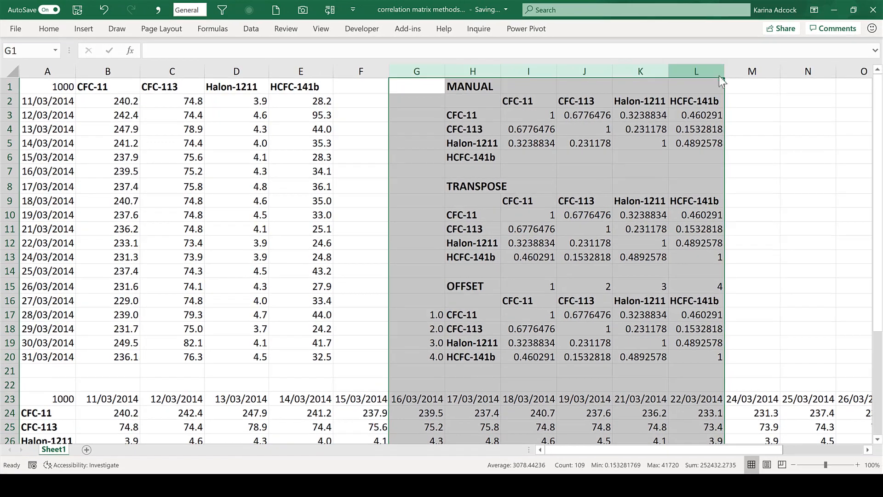
{"action": "right_click", "coordinate": [719, 76]}
{"action": "left_click", "coordinate": [744, 221]}
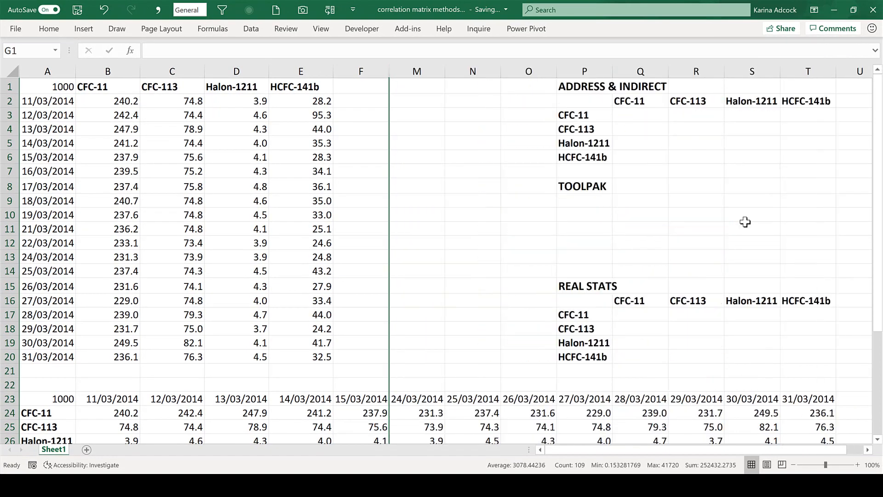
- Enter the test formula =ADDRESS(1,1) in cell Q3 under the ADDRESS & INDIRECT heading
{"action": "left_click", "coordinate": [648, 114]}
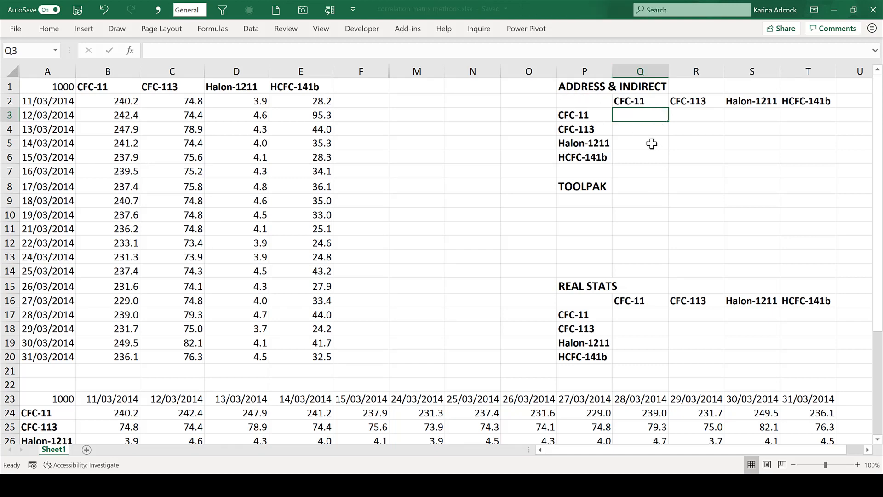
{"action": "type", "text": "=address"}
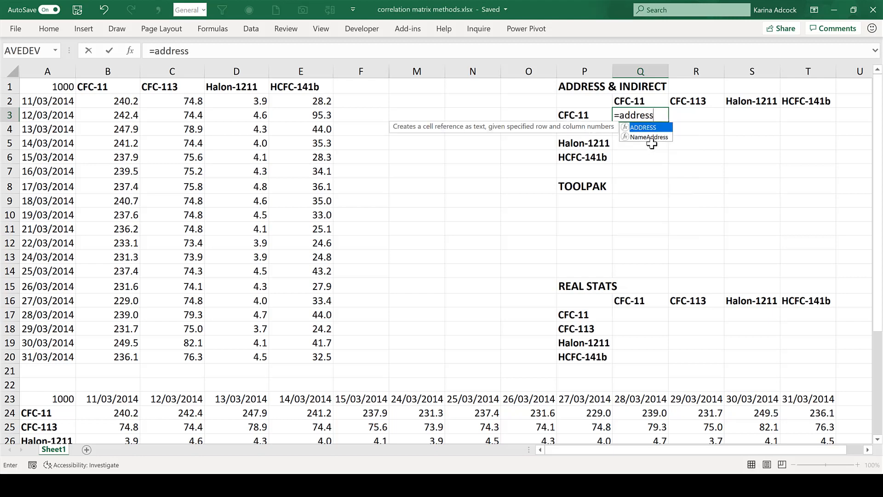
{"action": "key", "text": "Tab"}
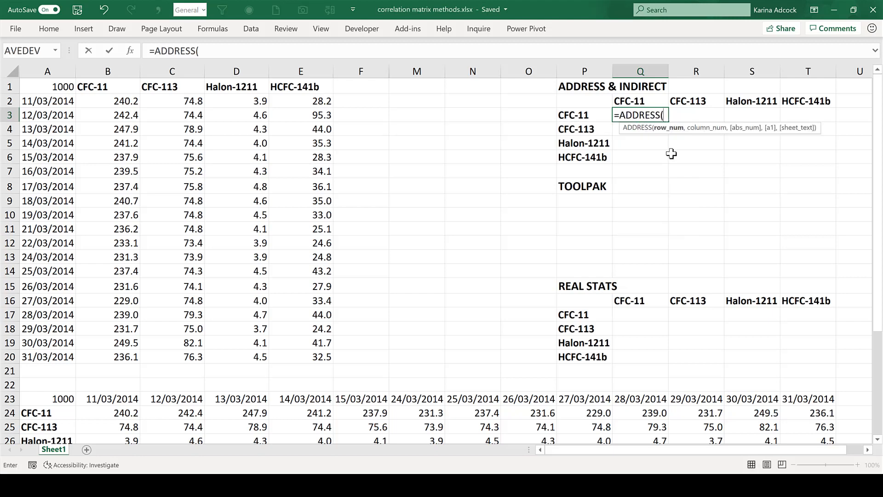
{"action": "type", "text": "1,1"}
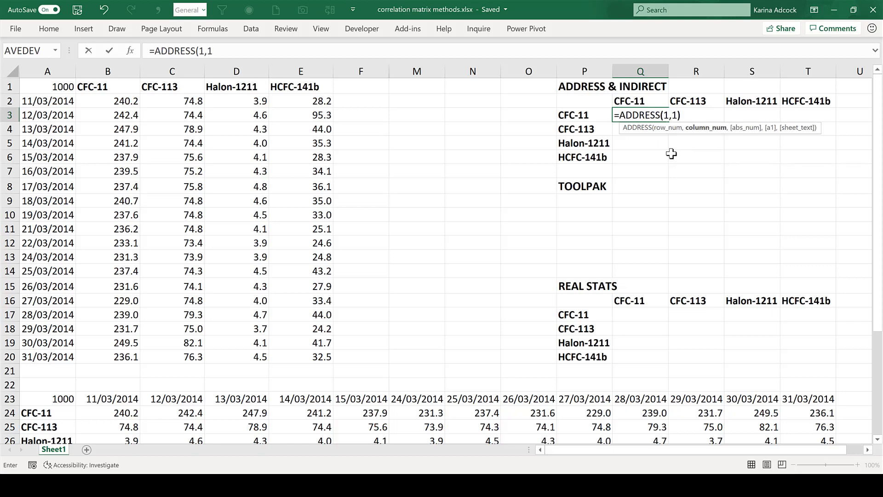
{"action": "key", "text": "Return"}
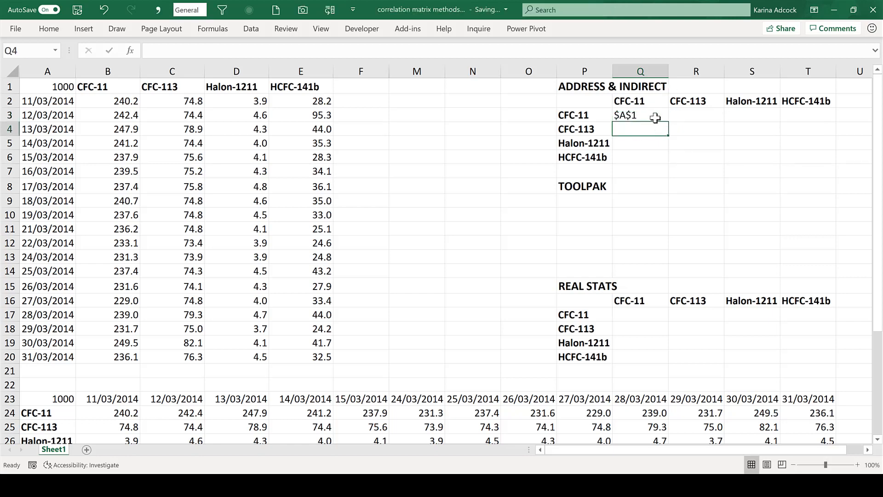
- Set the row number of the ADDRESS formula in Q3 to 2
{"action": "left_click", "coordinate": [663, 117]}
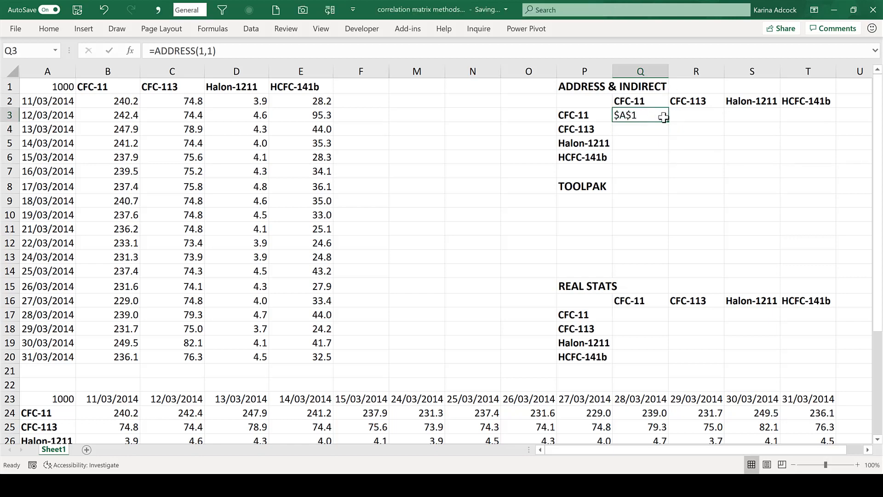
{"action": "left_click", "coordinate": [222, 51]}
{"action": "left_click", "coordinate": [208, 51]}
{"action": "key", "text": "BackSpace"}
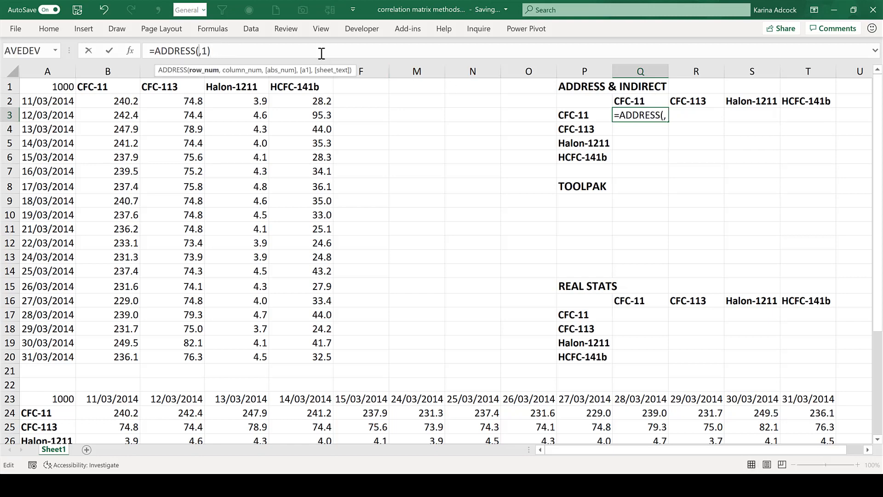
{"action": "type", "text": "2"}
{"action": "key", "text": "Return"}
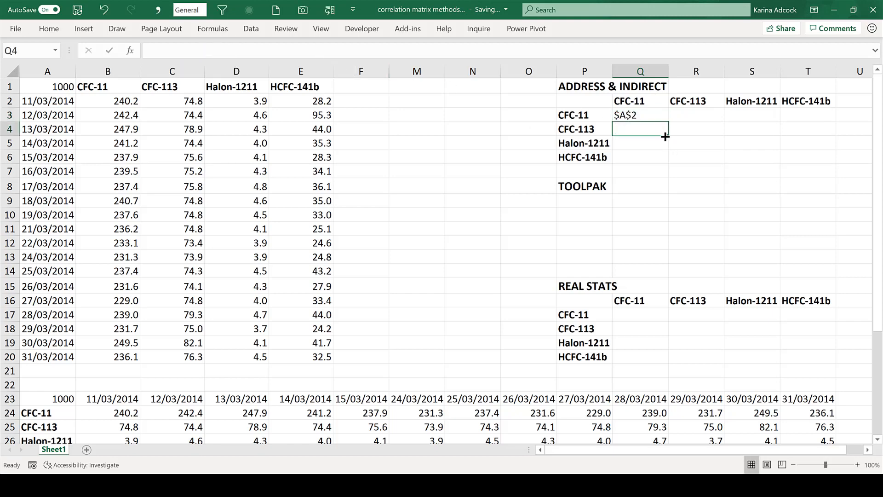
- Set the column number of the ADDRESS formula in Q3 to 2, making it =ADDRESS(2,2)
{"action": "left_click", "coordinate": [638, 107]}
{"action": "left_click", "coordinate": [642, 114]}
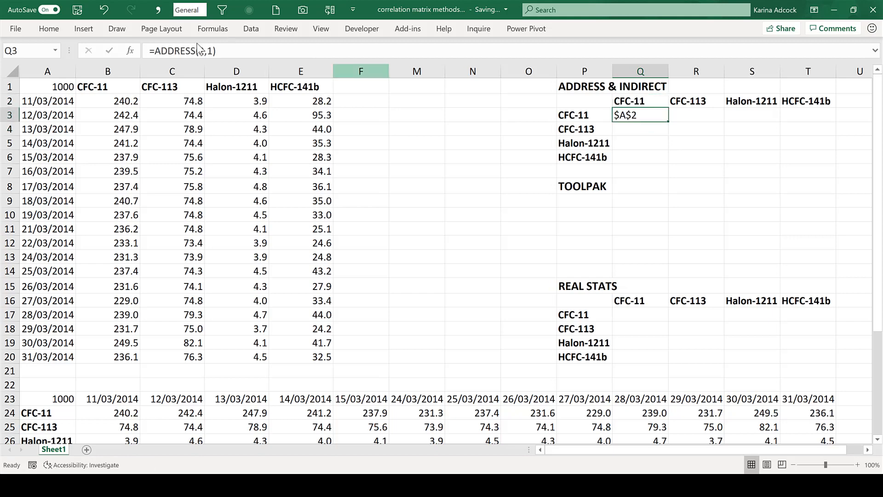
{"action": "left_click", "coordinate": [213, 50]}
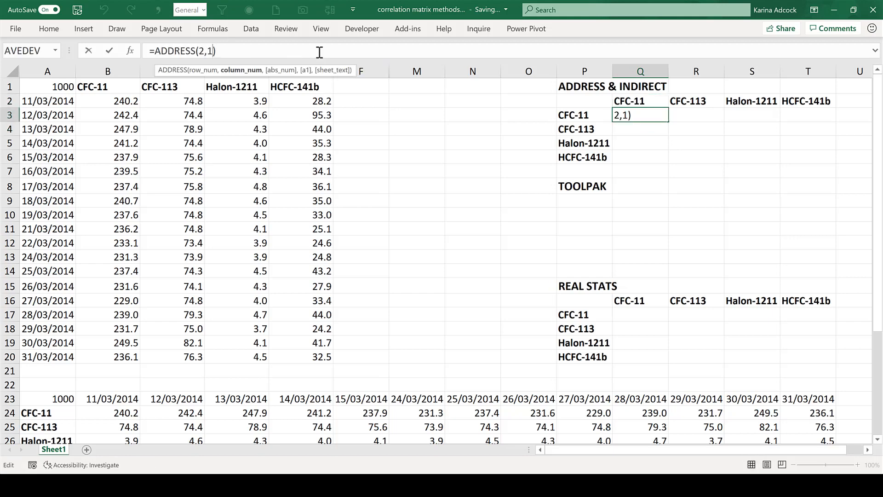
{"action": "key", "text": "BackSpace"}
{"action": "key", "text": "Return"}
{"action": "left_click", "coordinate": [631, 116]}
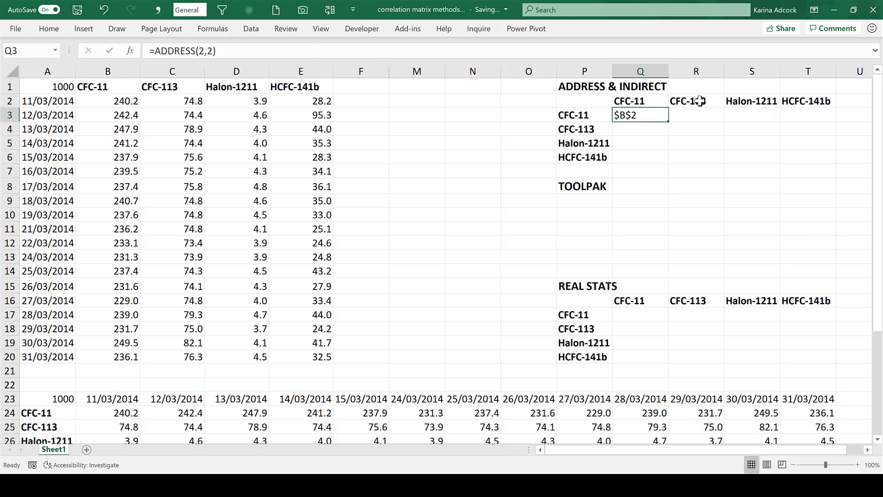
- Enter =INDIRECT(Q3) in cell R3 to return the value at the address held in Q3
{"action": "left_click", "coordinate": [701, 116]}
{"action": "type", "text": "=ind"}
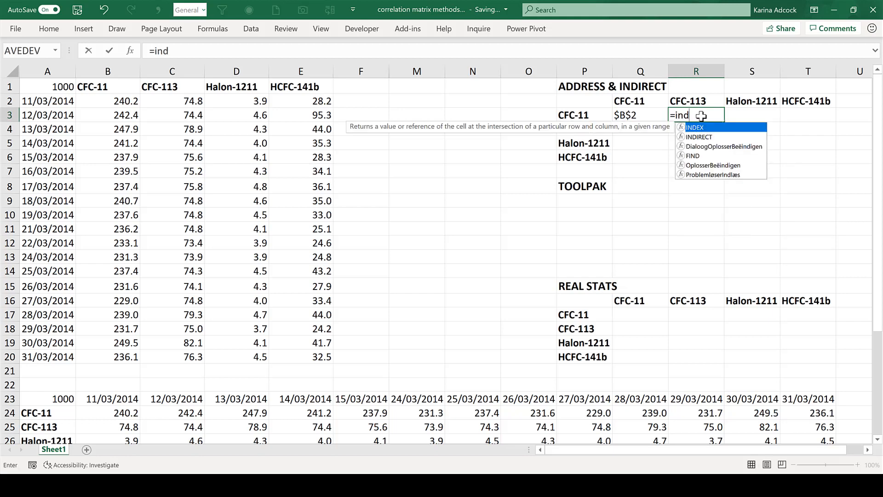
{"action": "type", "text": "irect"}
{"action": "key", "text": "Tab"}
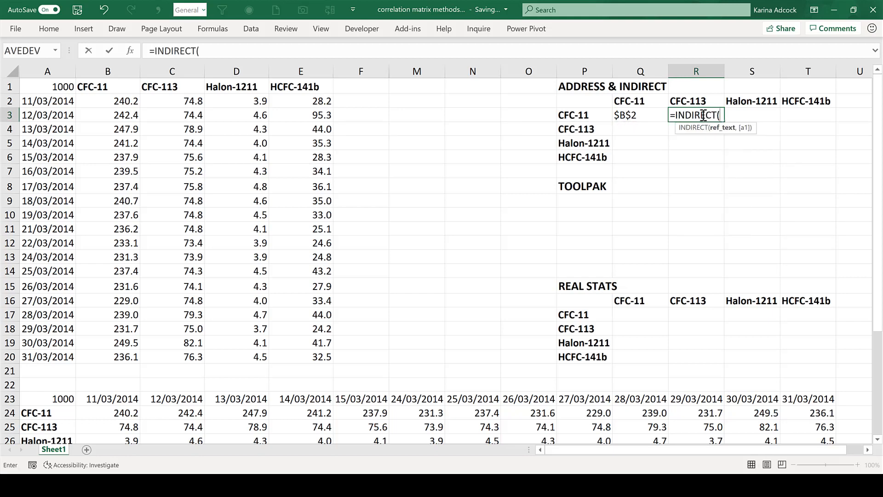
{"action": "left_click", "coordinate": [655, 113]}
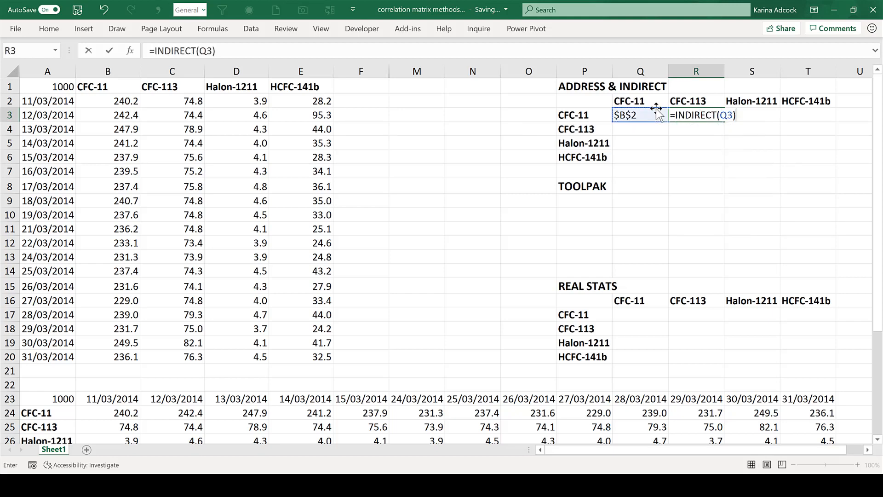
{"action": "key", "text": "Return"}
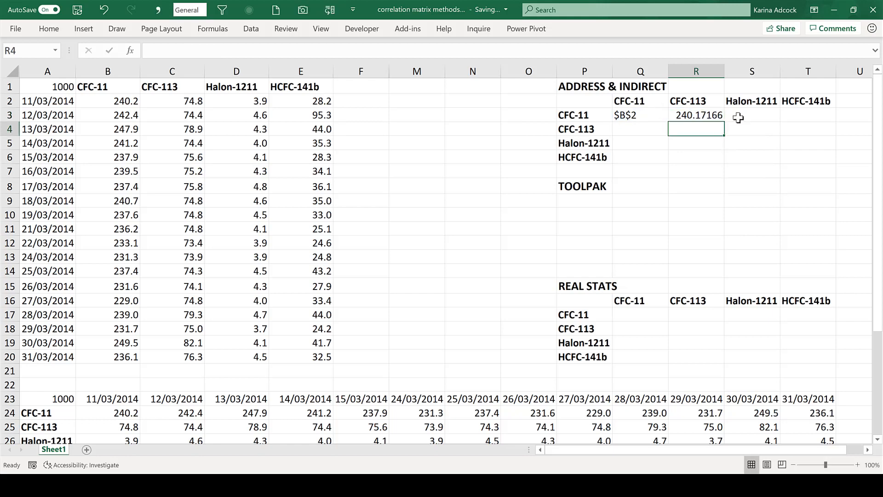
- Compare the INDIRECT result in R3 and the ADDRESS formula in Q3 with the source value in B2
{"action": "left_click", "coordinate": [700, 114]}
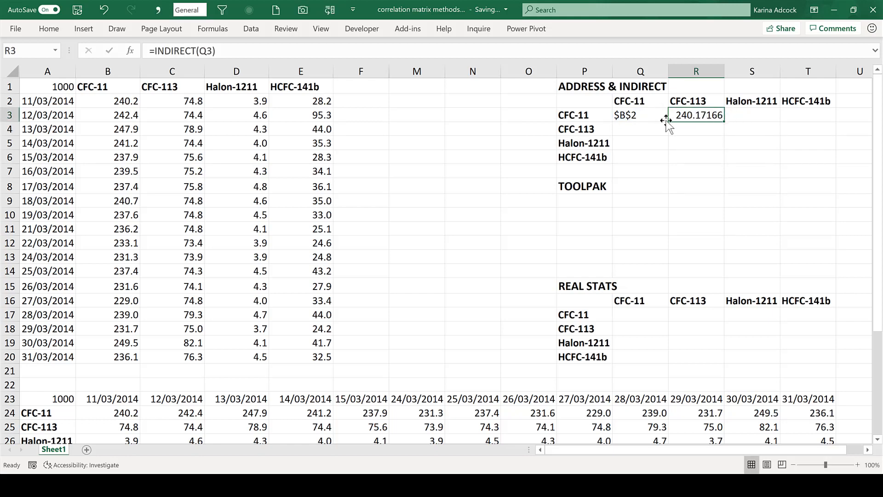
{"action": "left_click", "coordinate": [645, 122]}
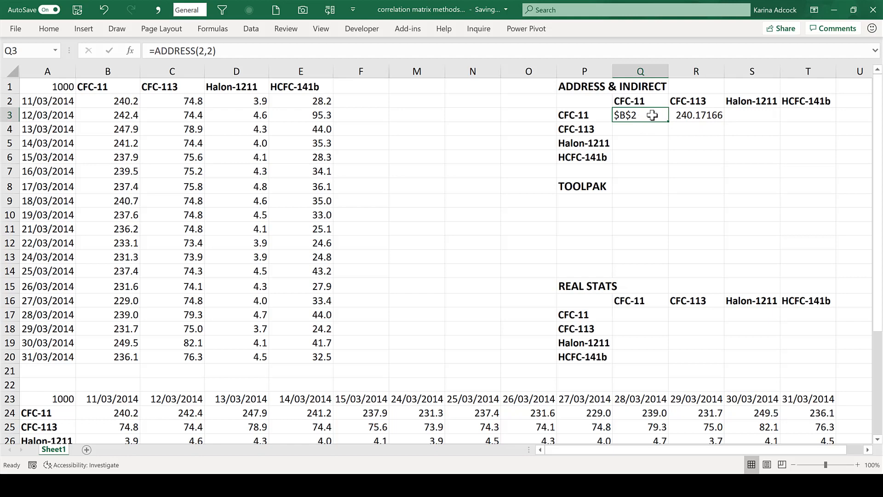
{"action": "left_click", "coordinate": [112, 100]}
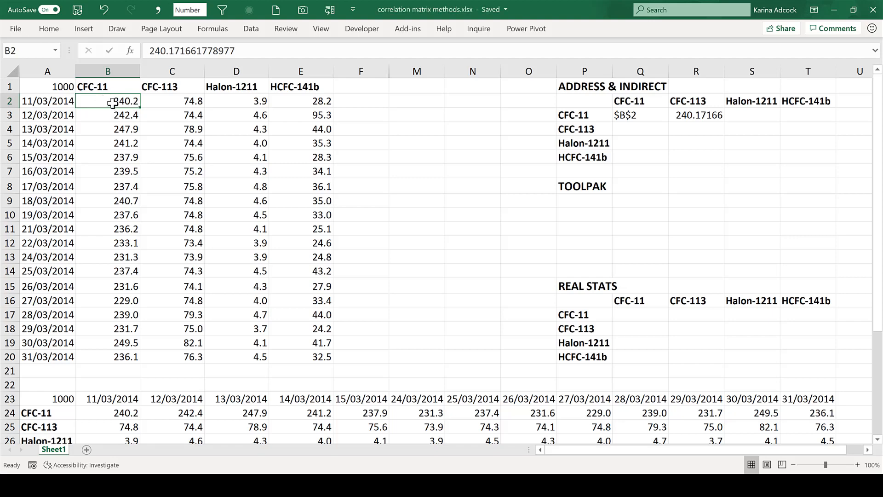
{"action": "left_click", "coordinate": [675, 145]}
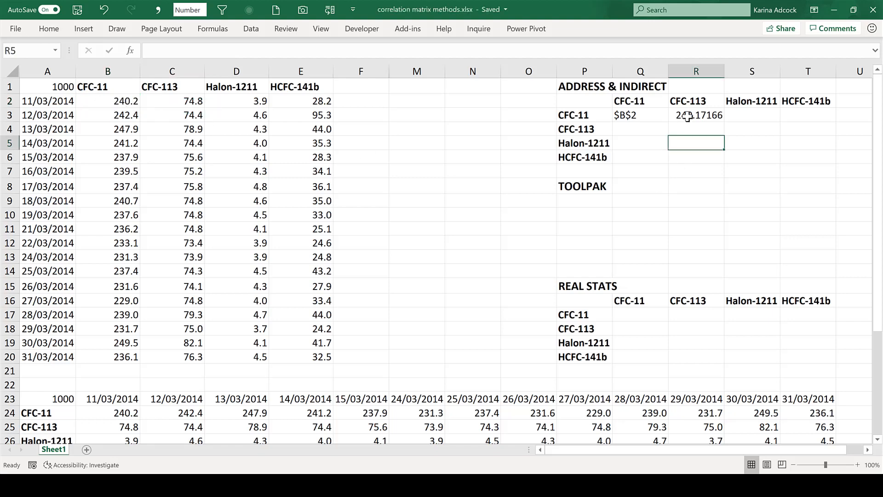
{"action": "left_click", "coordinate": [687, 116]}
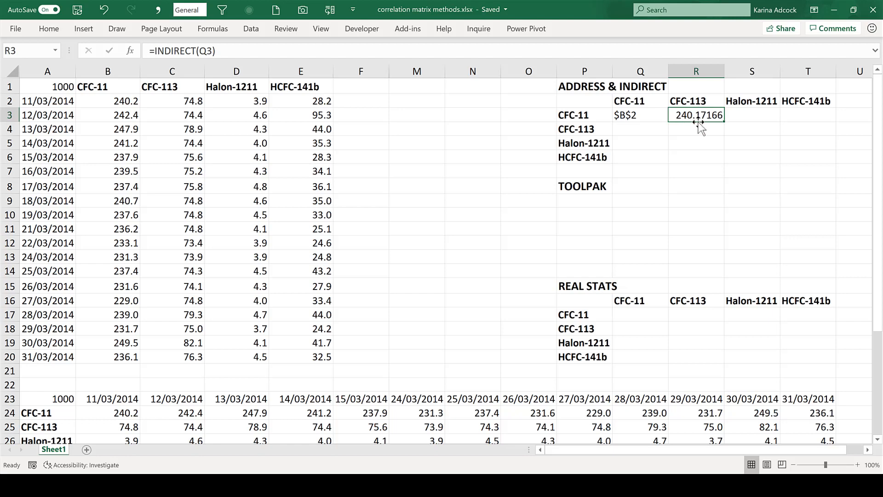
{"action": "left_click", "coordinate": [182, 54]}
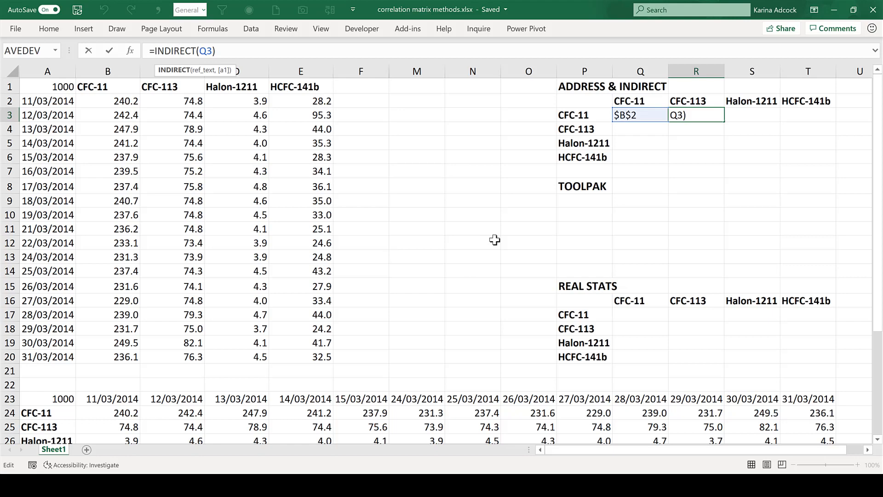
{"action": "key", "text": "Return"}
- Clear the test ADDRESS and INDIRECT formulas from cells Q3:R3
{"action": "left_click_drag", "start_coordinate": [696, 111], "coordinate": [623, 114]}
{"action": "key", "text": "Delete"}
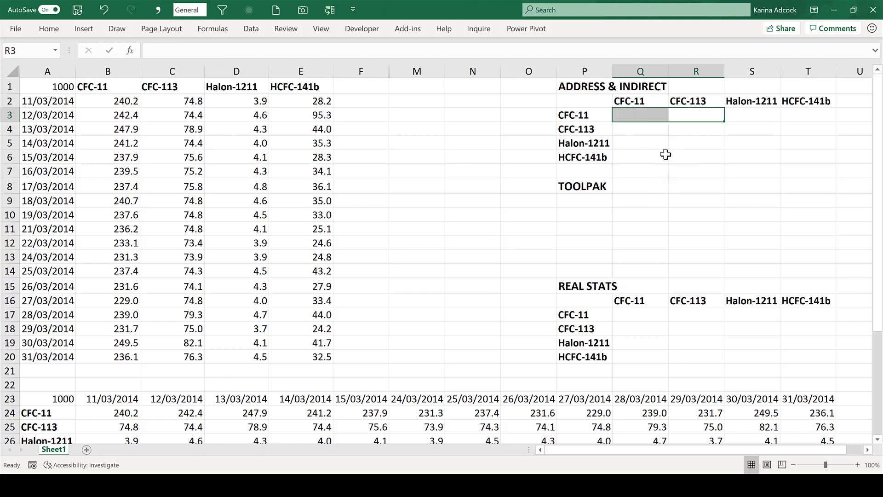
{"action": "left_click", "coordinate": [666, 153]}
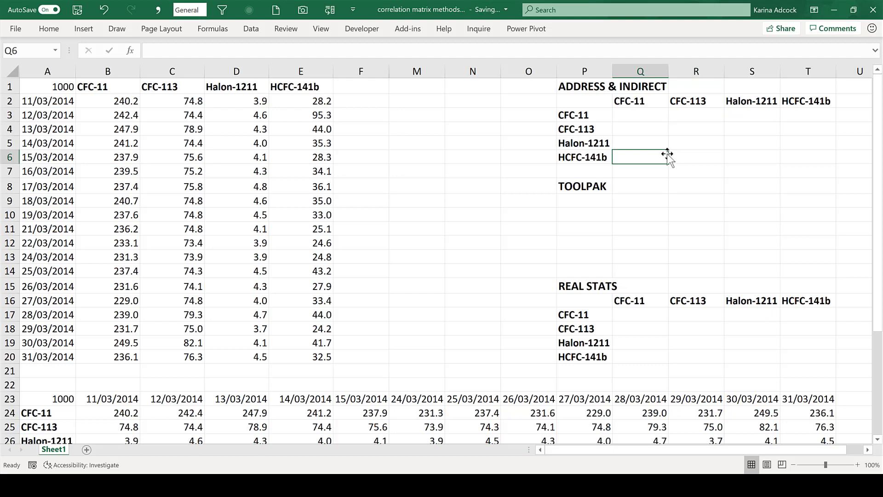
{"action": "left_click", "coordinate": [653, 114]}
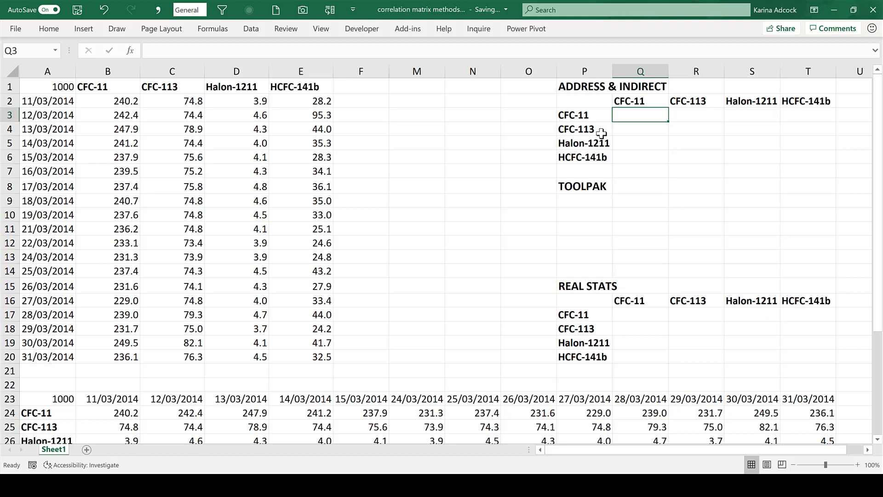
{"action": "left_click", "coordinate": [422, 111]}
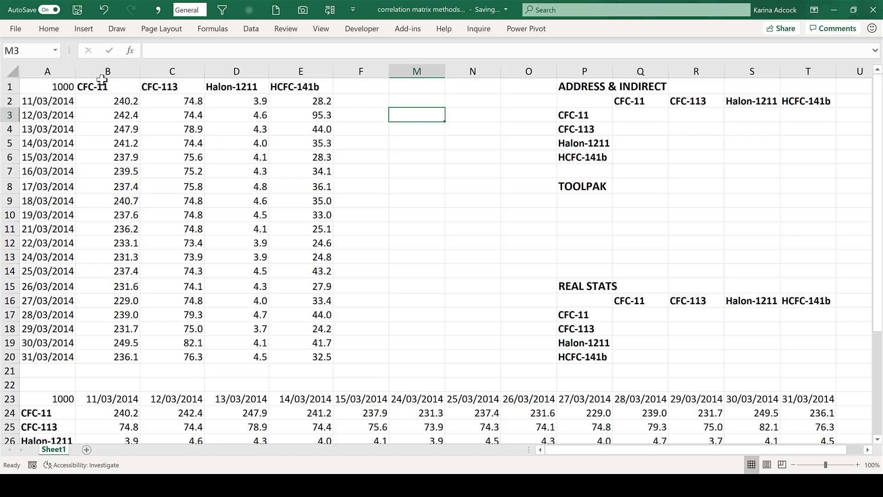
- Fill cells M3:M6 with the column numbers 2 to 5 for the gas data in columns B to E
{"action": "left_click_drag", "start_coordinate": [103, 92], "coordinate": [100, 357]}
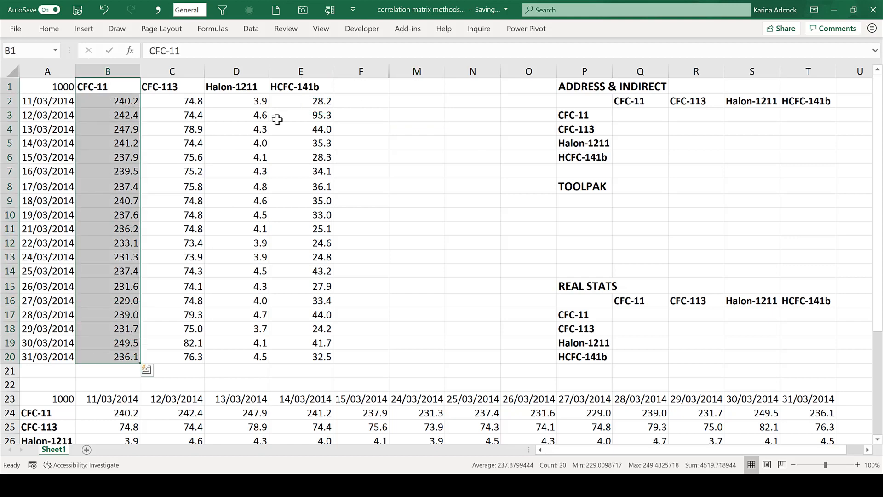
{"action": "left_click_drag", "start_coordinate": [307, 87], "coordinate": [301, 358]}
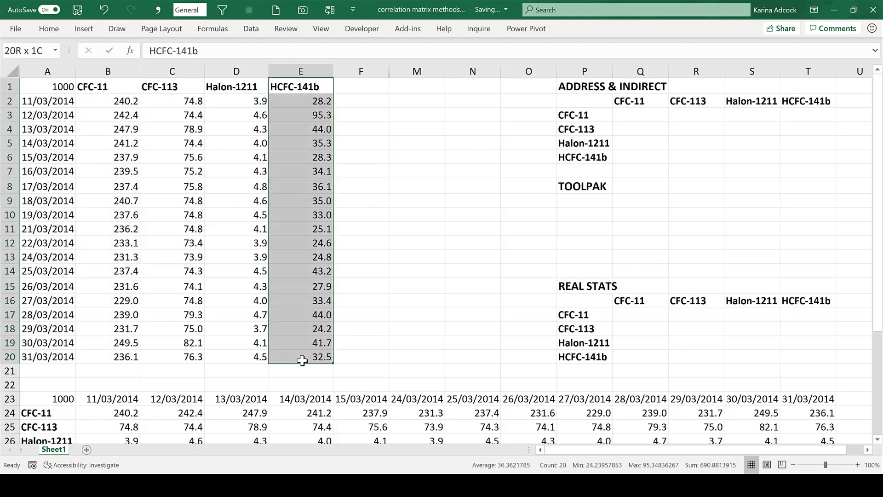
{"action": "left_click", "coordinate": [417, 119]}
{"action": "type", "text": "2"}
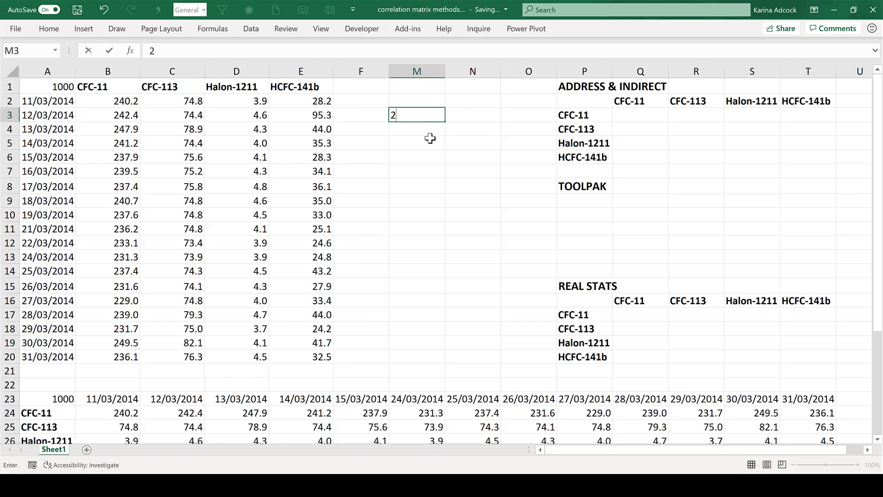
{"action": "key", "text": "Return"}
{"action": "key", "text": "Return"}
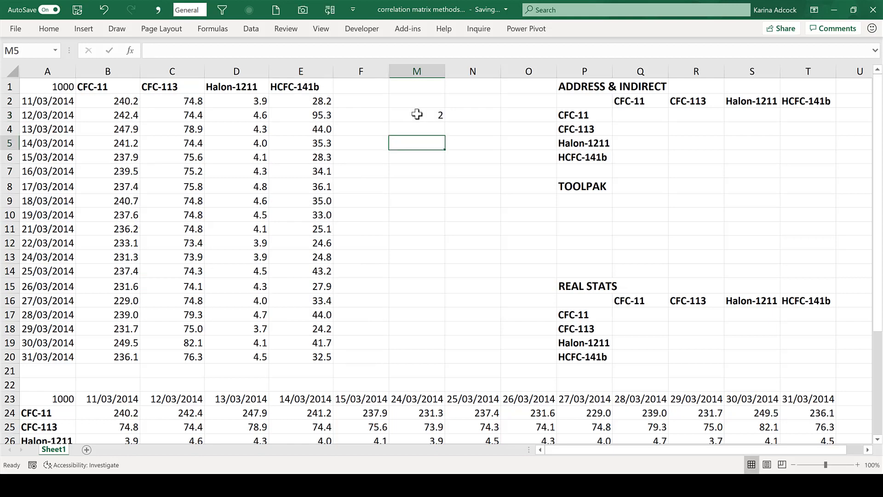
{"action": "left_click", "coordinate": [417, 115]}
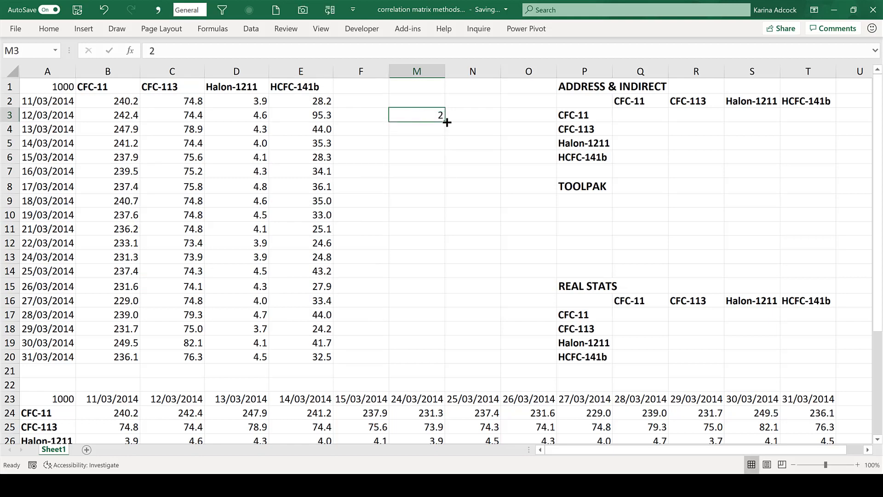
{"action": "left_click_drag", "start_coordinate": [447, 122], "coordinate": [440, 160]}
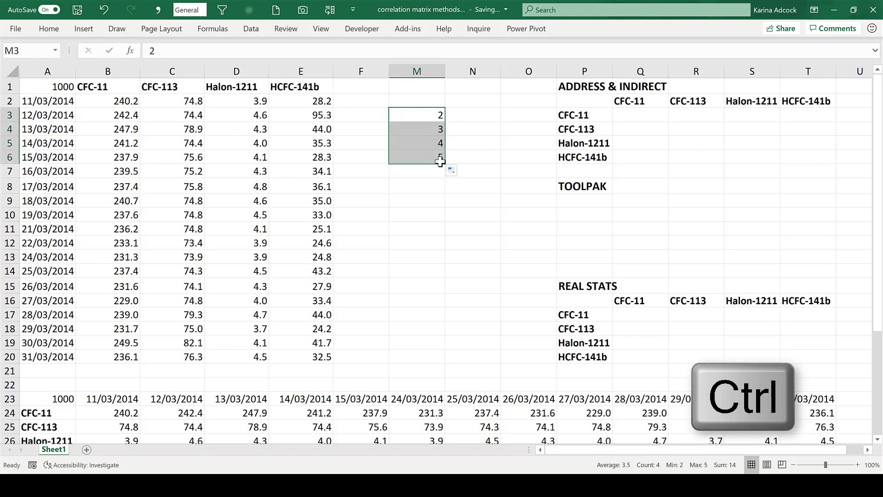
- Enter =ADDRESS(2,M3) in cell N3 and fill it down to N6 to get each column's start address
{"action": "left_click", "coordinate": [454, 116]}
{"action": "type", "text": "=ad"}
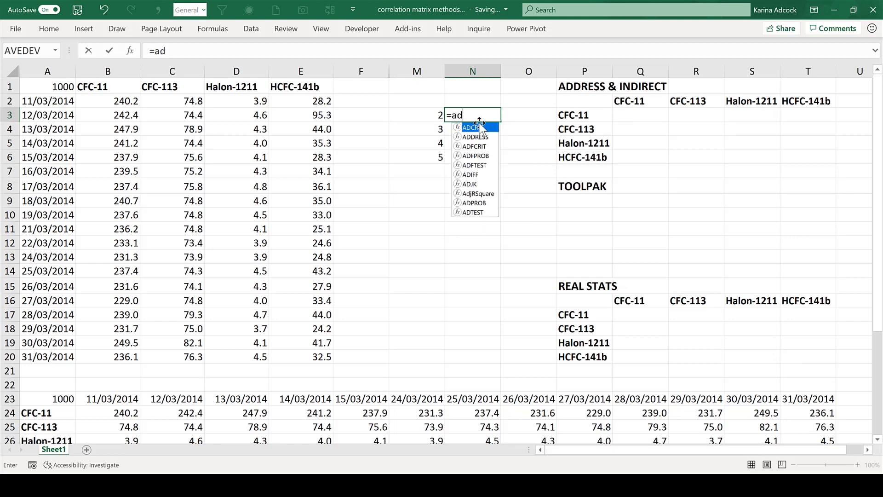
{"action": "type", "text": "dress"}
{"action": "double_click", "coordinate": [479, 128]}
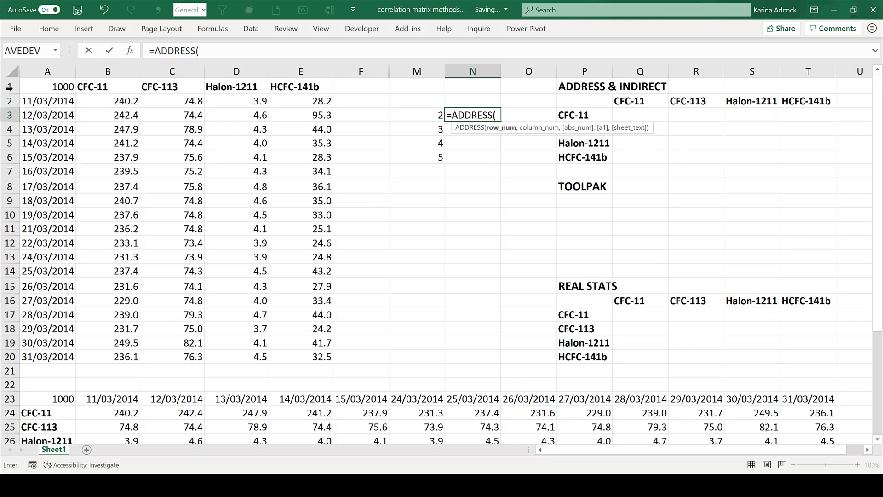
{"action": "type", "text": "2,"}
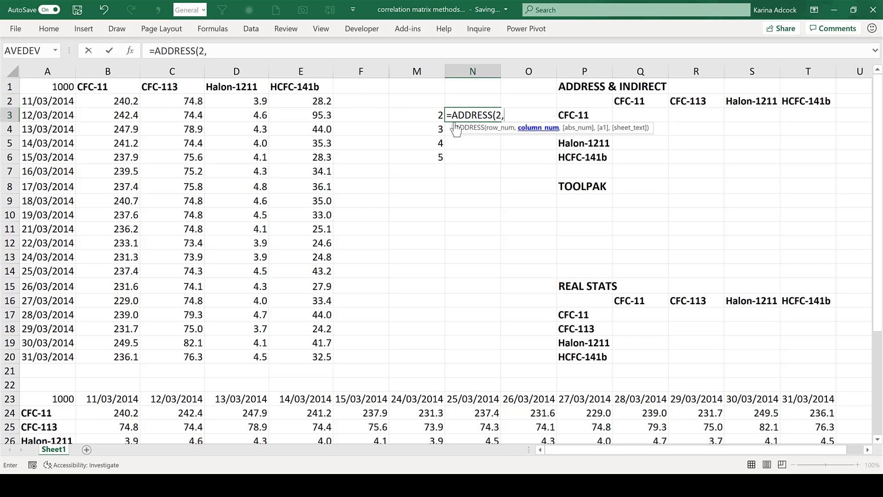
{"action": "left_click", "coordinate": [414, 115]}
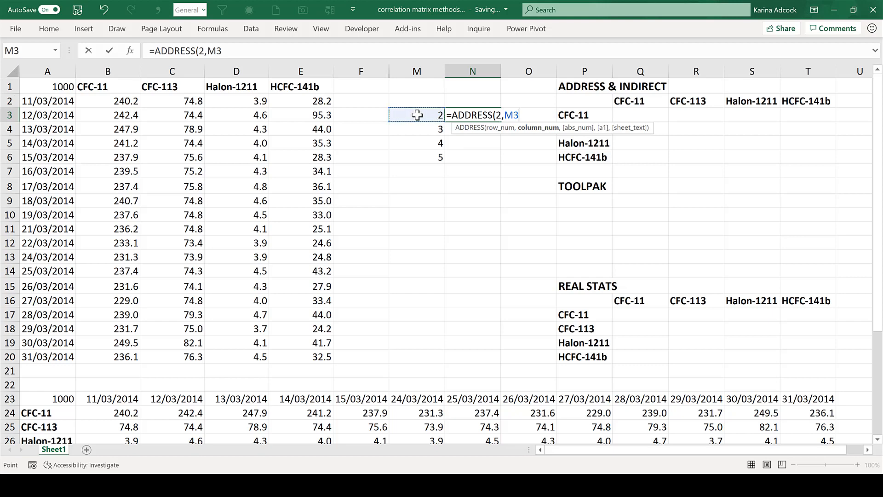
{"action": "key", "text": "Return"}
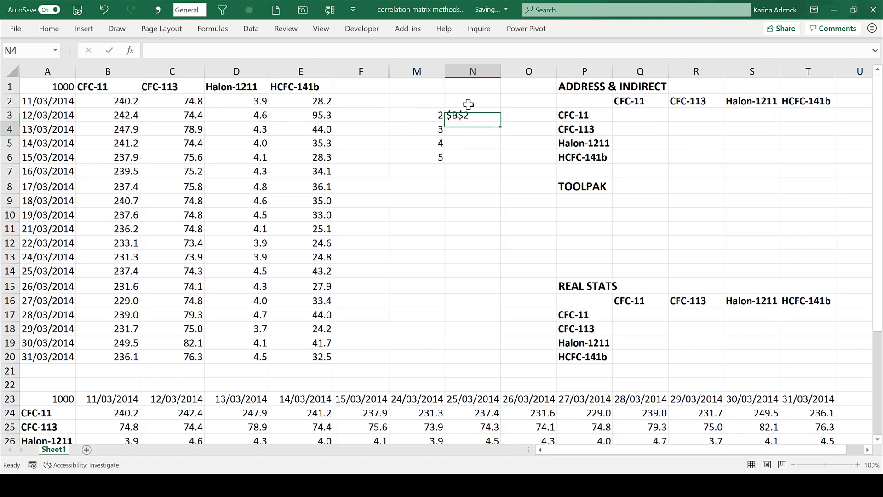
{"action": "left_click", "coordinate": [487, 115]}
{"action": "left_click_drag", "start_coordinate": [500, 122], "coordinate": [533, 161]}
- Enter =ADDRESS(20,M3) in cell O3 and fill it down to O6 to get each column's end address
{"action": "left_click", "coordinate": [521, 116]}
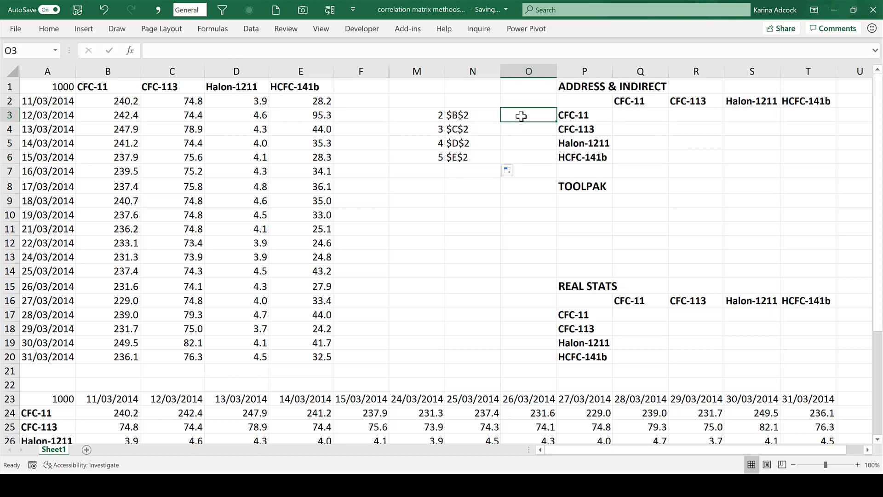
{"action": "type", "text": "=addr"}
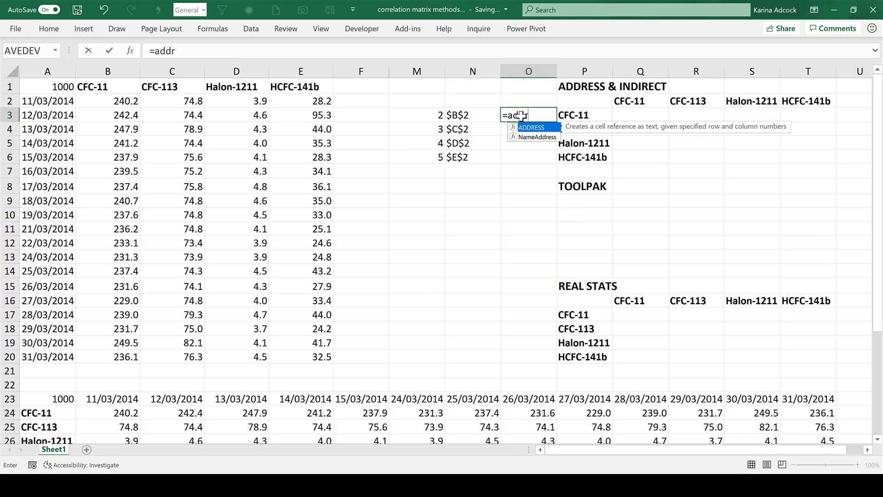
{"action": "type", "text": "ess"}
{"action": "key", "text": "Tab"}
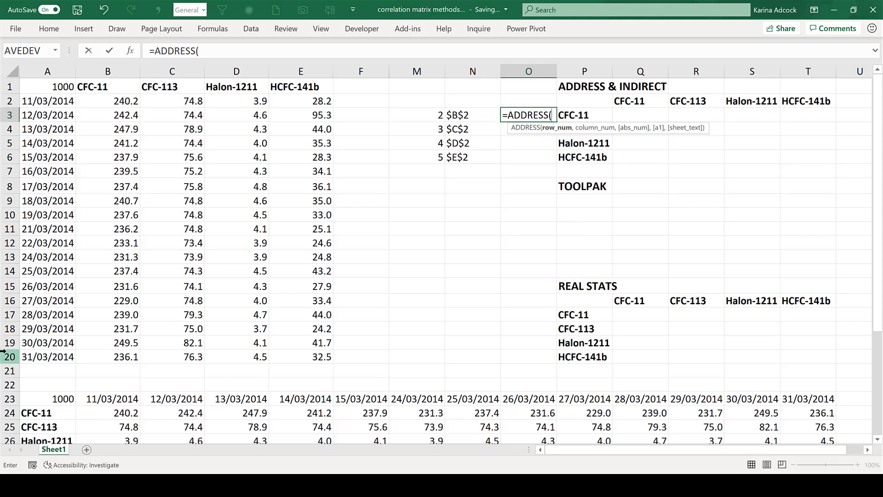
{"action": "type", "text": "20,"}
{"action": "left_click", "coordinate": [432, 115]}
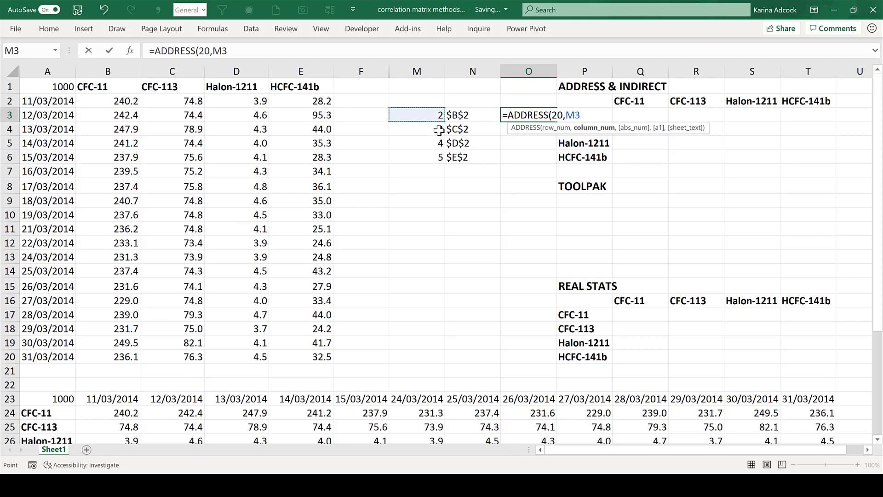
{"action": "type", "text": ")"}
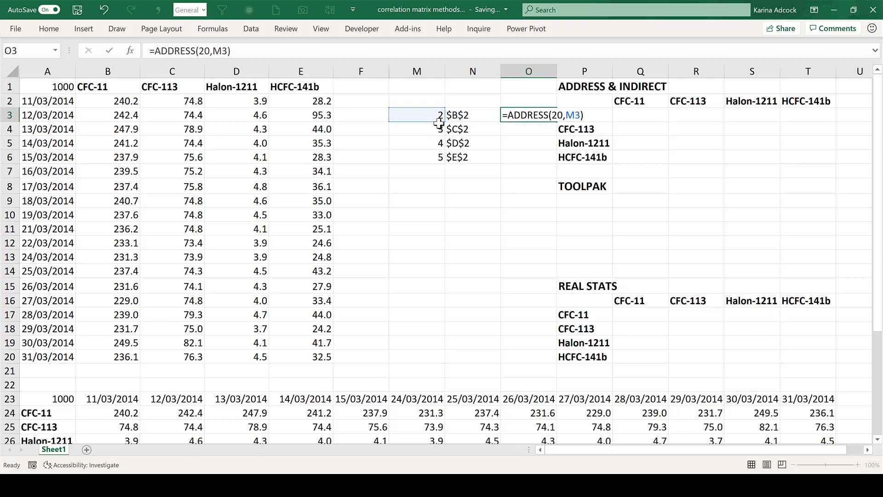
{"action": "key", "text": "Return"}
{"action": "left_click", "coordinate": [535, 112]}
{"action": "left_click_drag", "start_coordinate": [556, 122], "coordinate": [550, 160]}
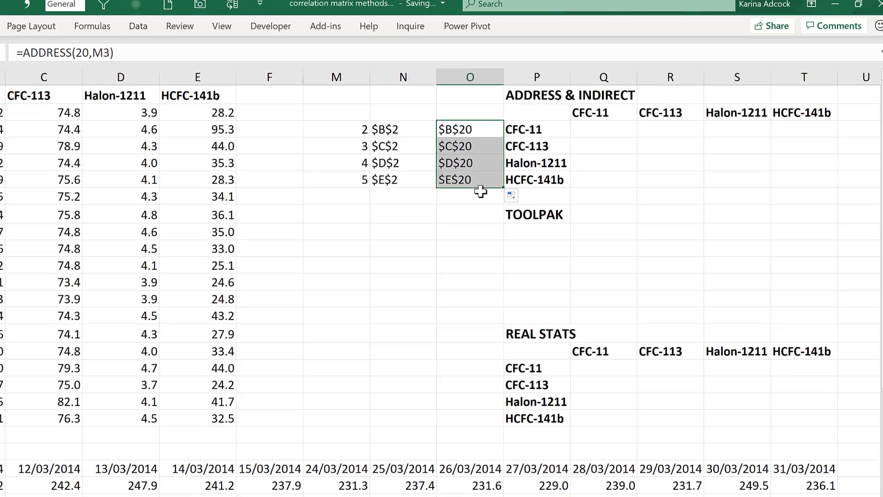
{"action": "left_click", "coordinate": [537, 168]}
{"action": "left_click", "coordinate": [161, 177]}
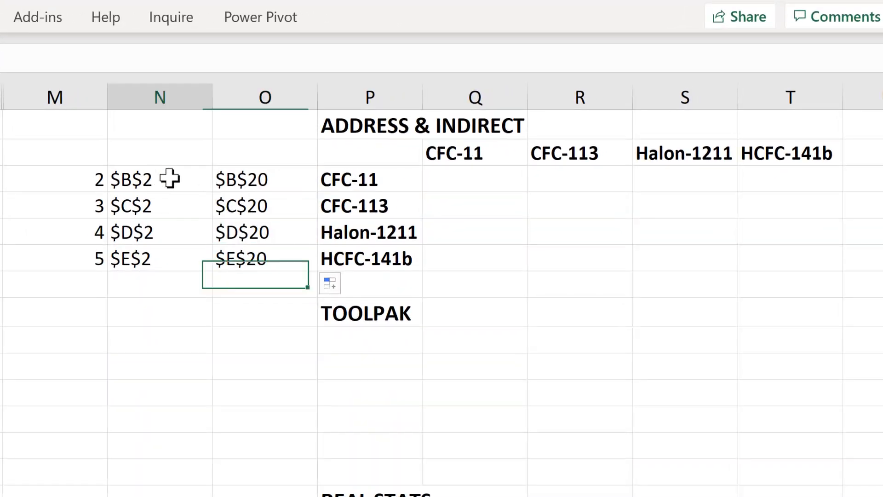
{"action": "left_click", "coordinate": [262, 183]}
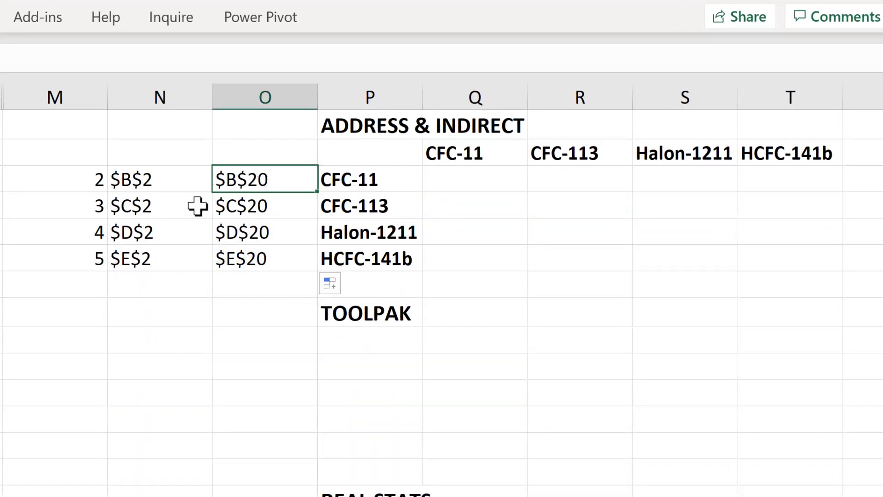
- Start a CORREL formula in cell Q3 with an INDIRECT function on the column-locked reference $N3 as first array
{"action": "left_click", "coordinate": [458, 181]}
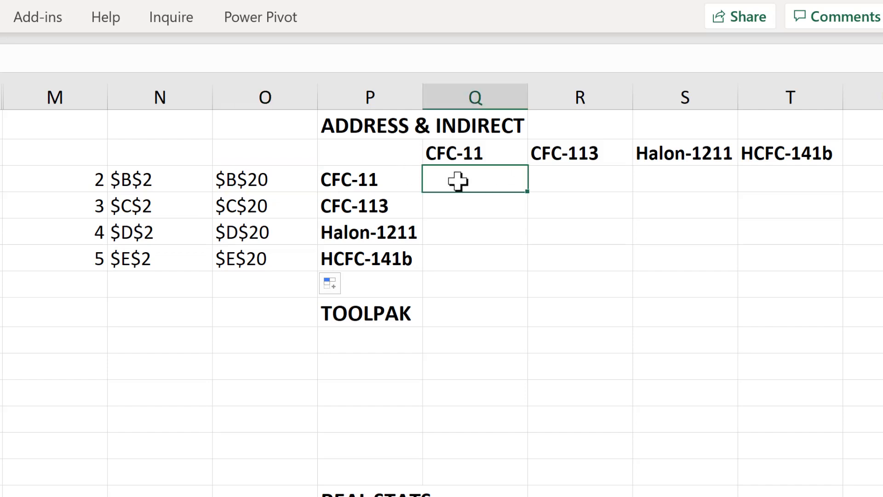
{"action": "type", "text": "=correl"}
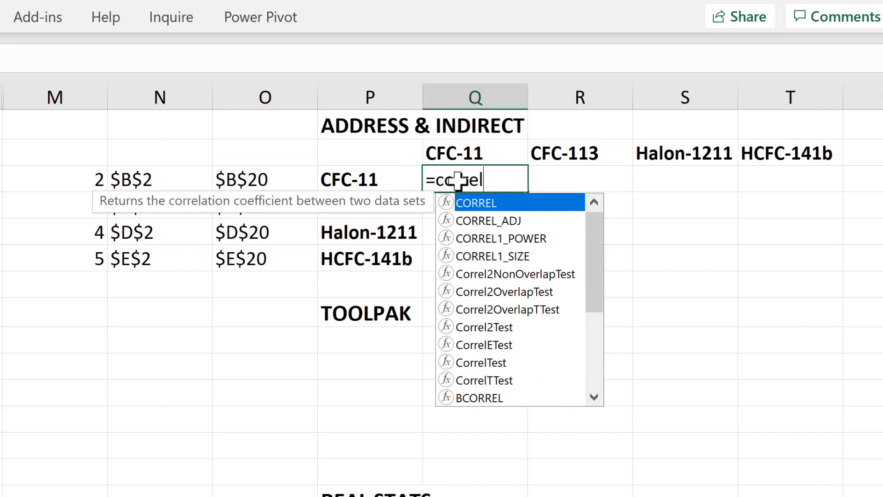
{"action": "key", "text": "Tab"}
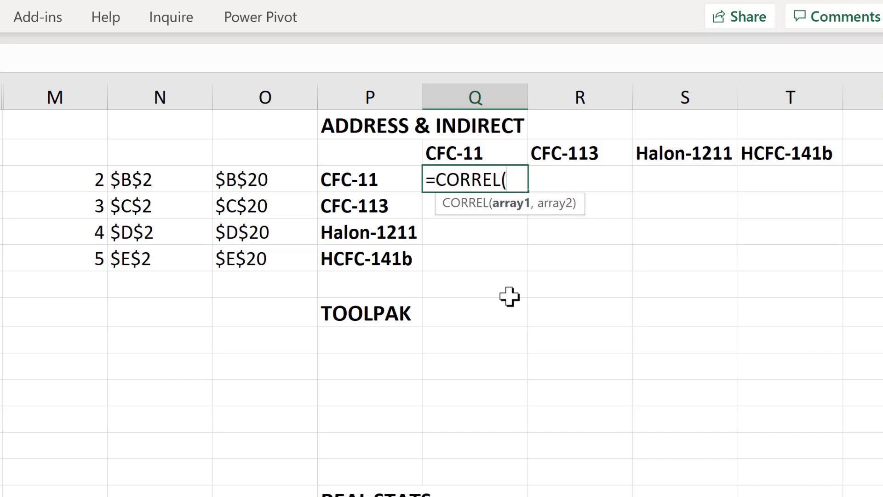
{"action": "type", "text": "indirect"}
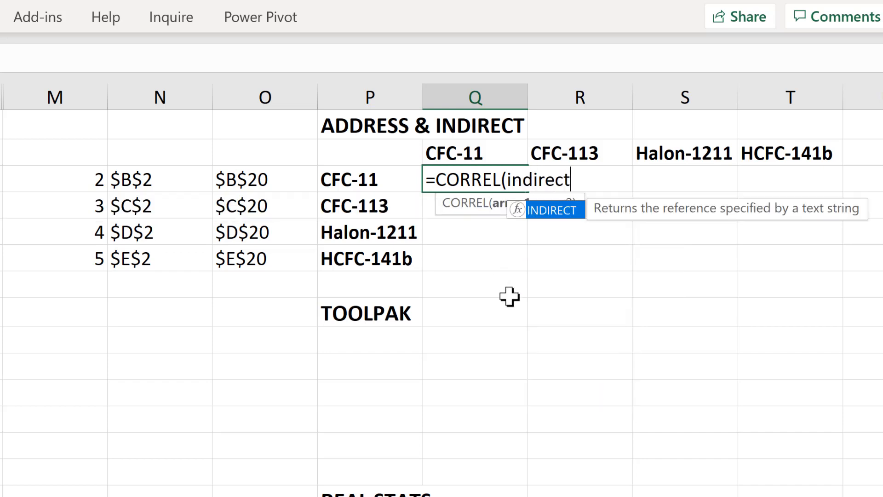
{"action": "key", "text": "Tab"}
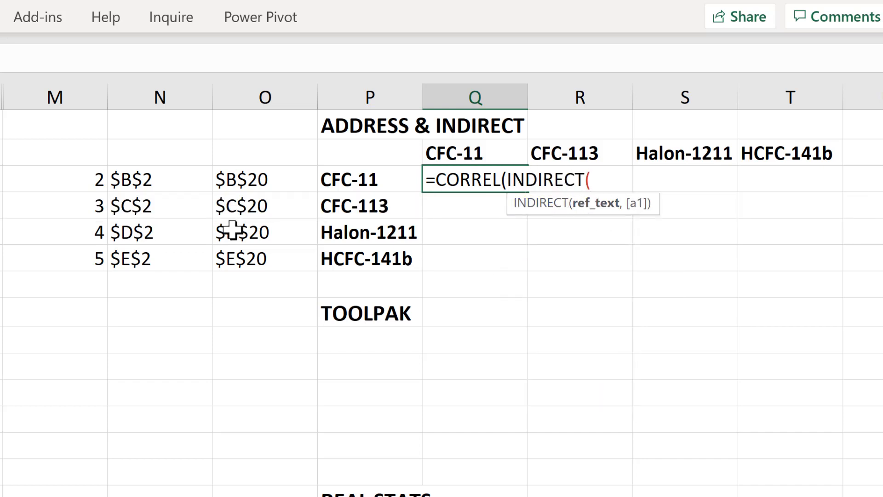
{"action": "left_click", "coordinate": [154, 172]}
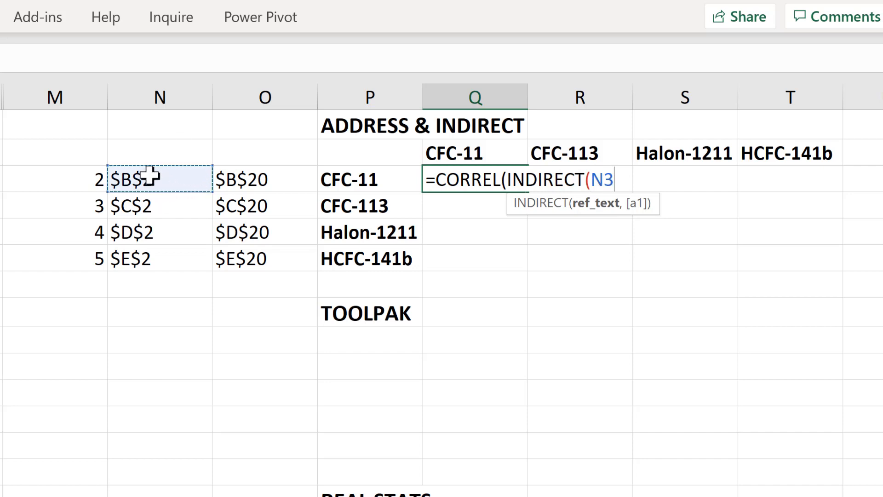
{"action": "key", "text": "F4"}
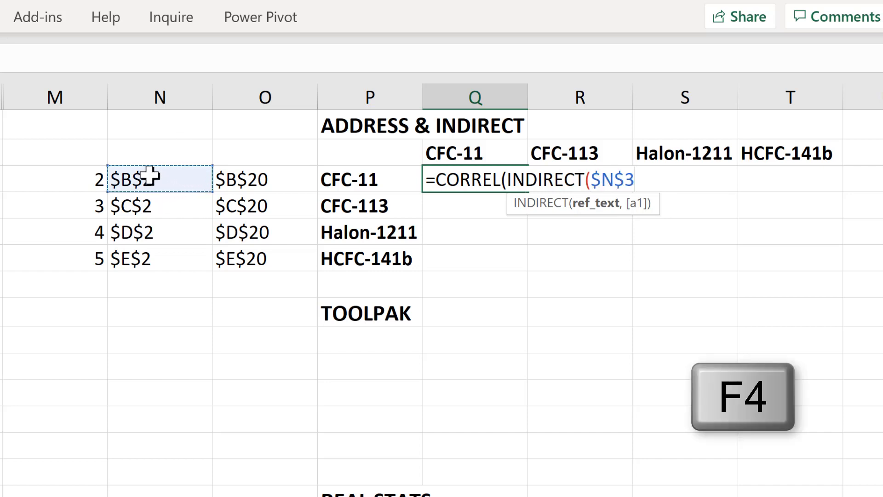
{"action": "key", "text": "F4"}
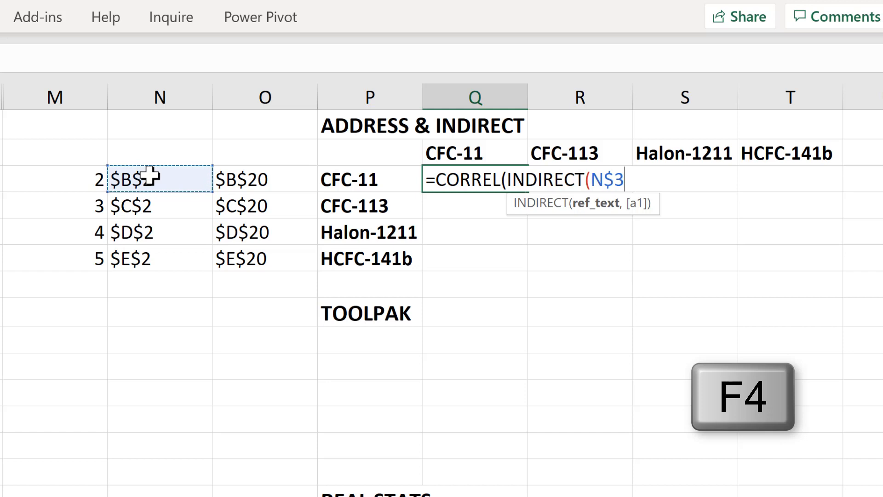
{"action": "key", "text": "F4"}
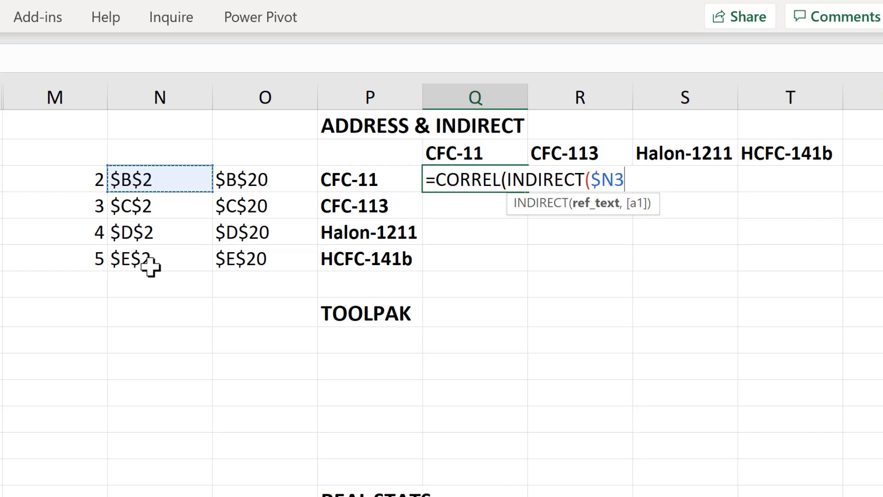
- Complete the first array as INDIRECT($N3&":"&$O3), joining the start and end addresses with a colon and locking column O
{"action": "type", "text": "&"}
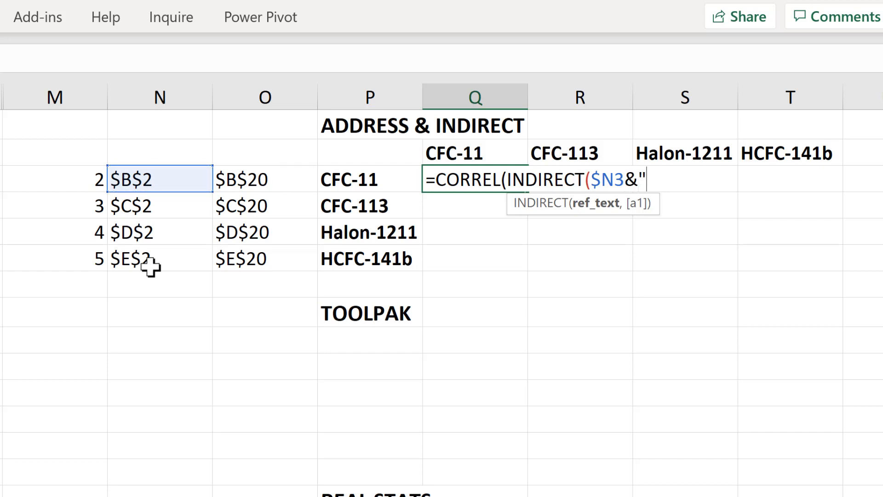
{"action": "type", "text": "\":\"&"}
{"action": "left_click", "coordinate": [243, 176]}
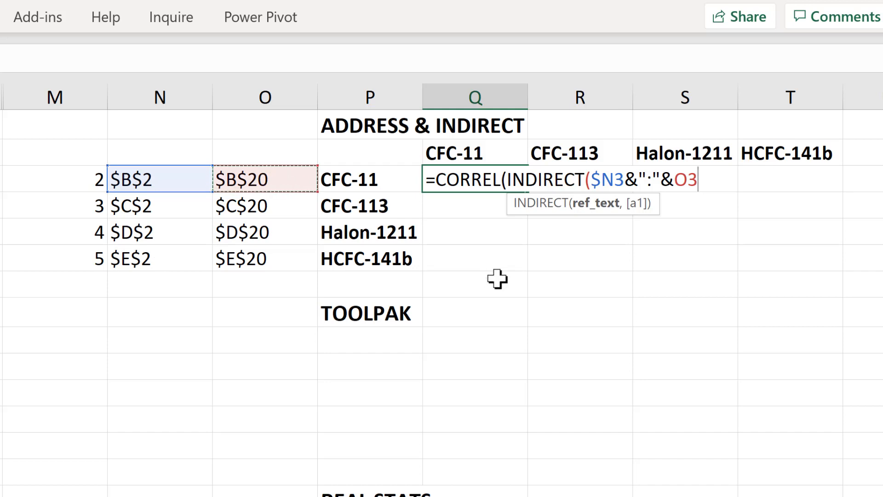
{"action": "key", "text": "F4"}
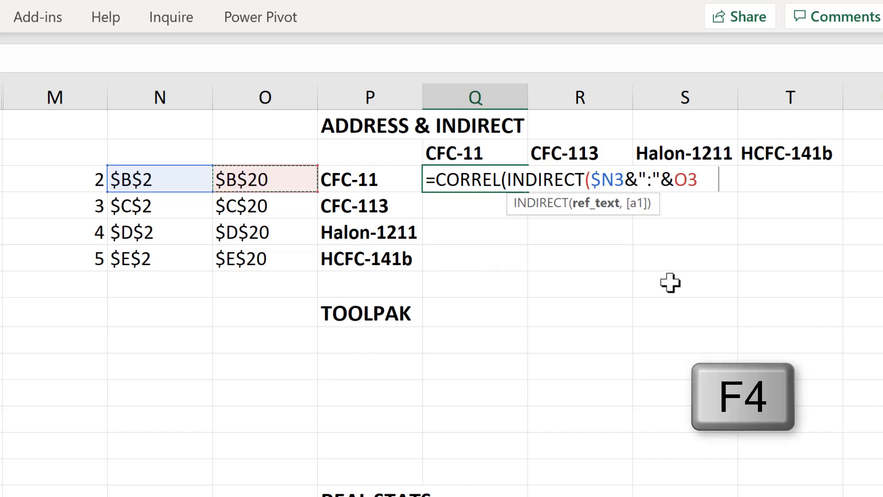
{"action": "key", "text": "F4"}
{"action": "key", "text": "F4"}
{"action": "key", "text": "F4"}
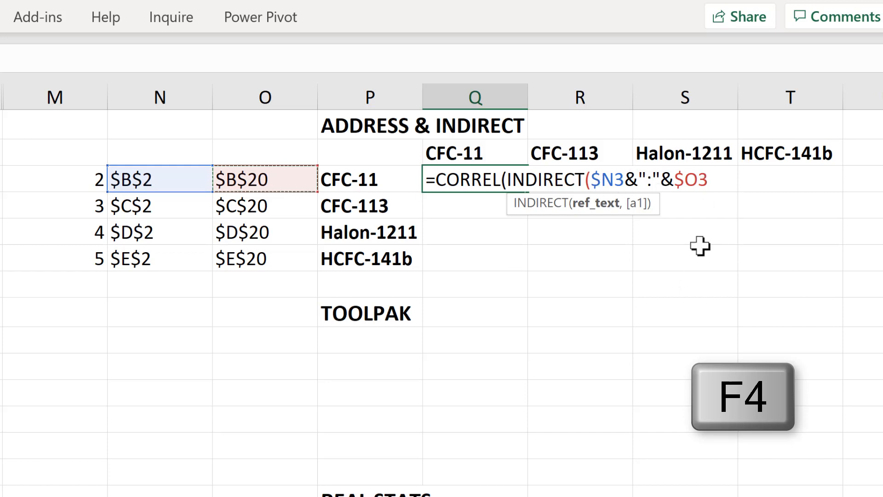
{"action": "type", "text": ")"}
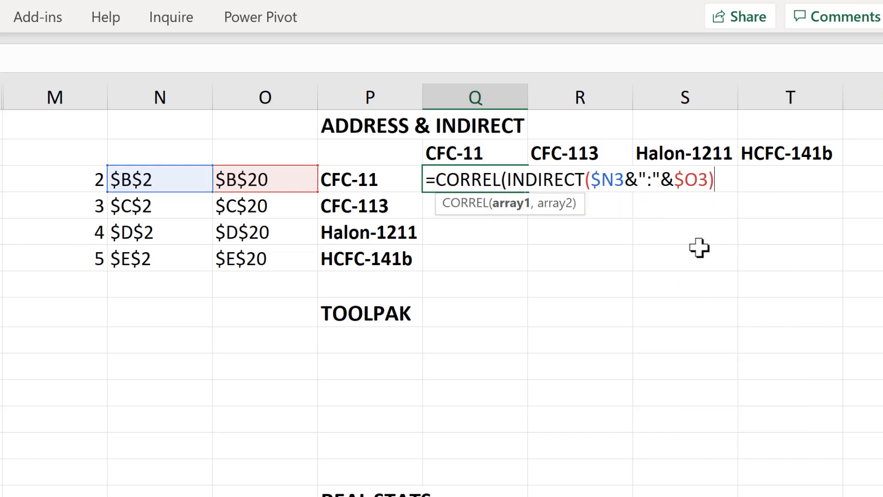
- Add B2:B20 as the second CORREL array in Q3, lock its rows as B$2:B$20, and enter the formula
{"action": "type", "text": ","}
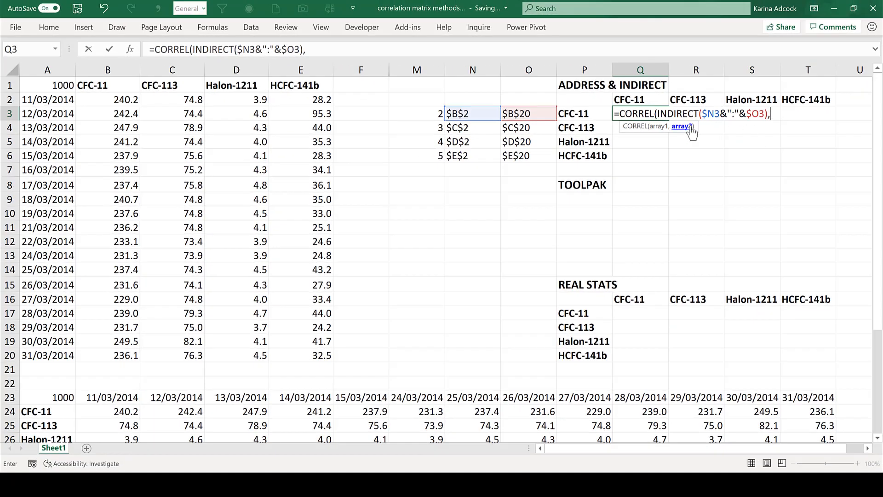
{"action": "left_click", "coordinate": [107, 98]}
{"action": "left_click_drag", "start_coordinate": [107, 183], "coordinate": [115, 357]}
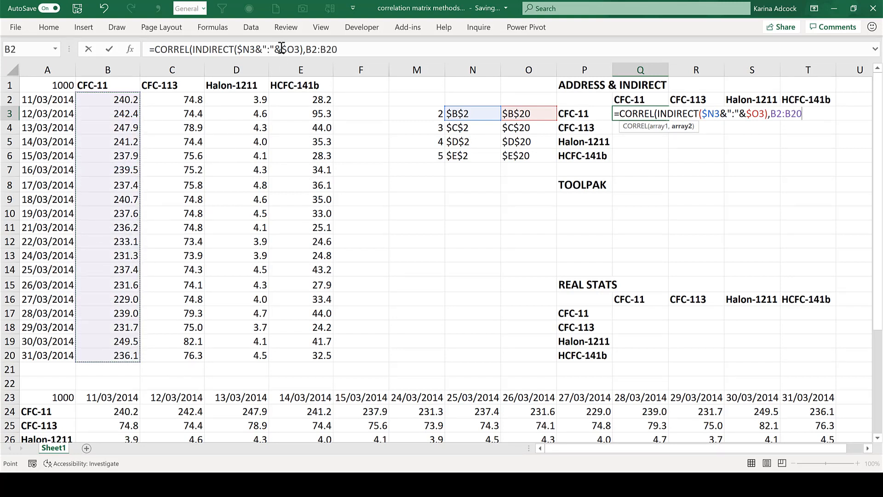
{"action": "left_click", "coordinate": [315, 52]}
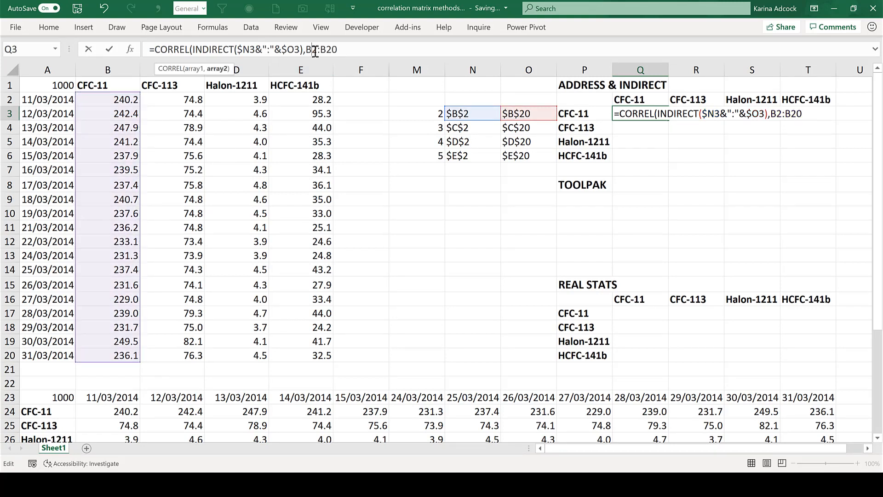
{"action": "key", "text": "F4"}
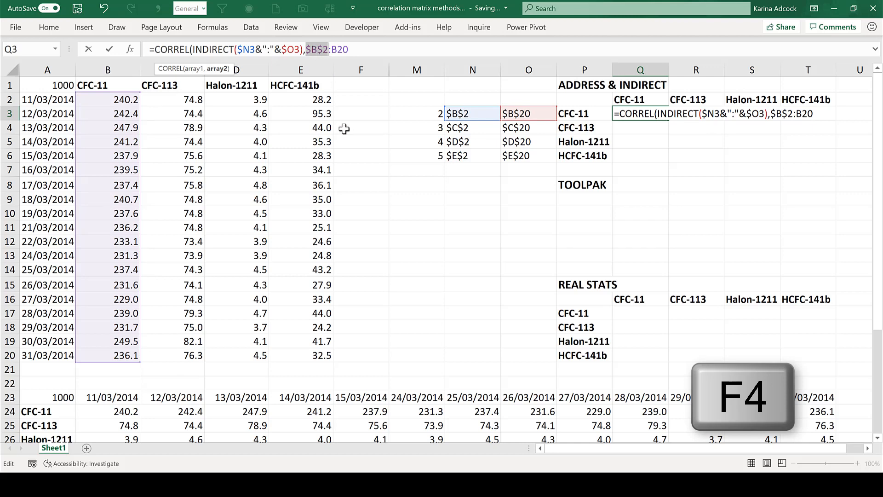
{"action": "key", "text": "F4"}
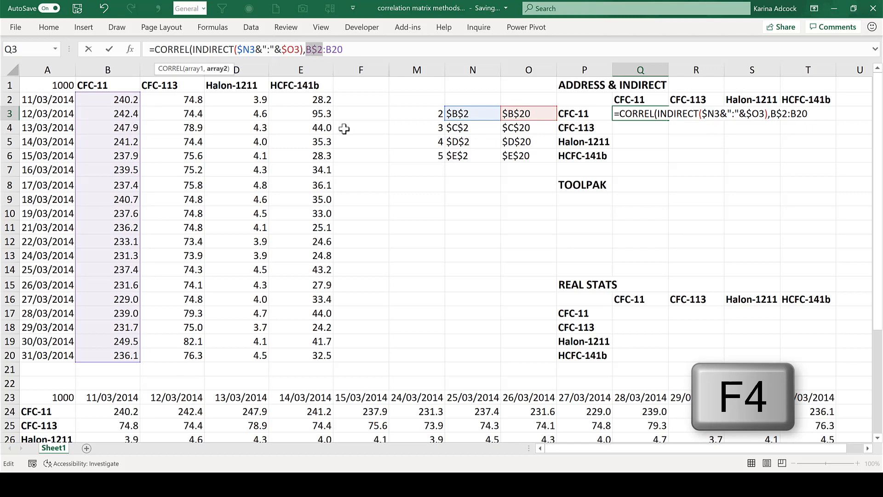
{"action": "left_click", "coordinate": [332, 49]}
{"action": "key", "text": "F4"}
{"action": "key", "text": "F4"}
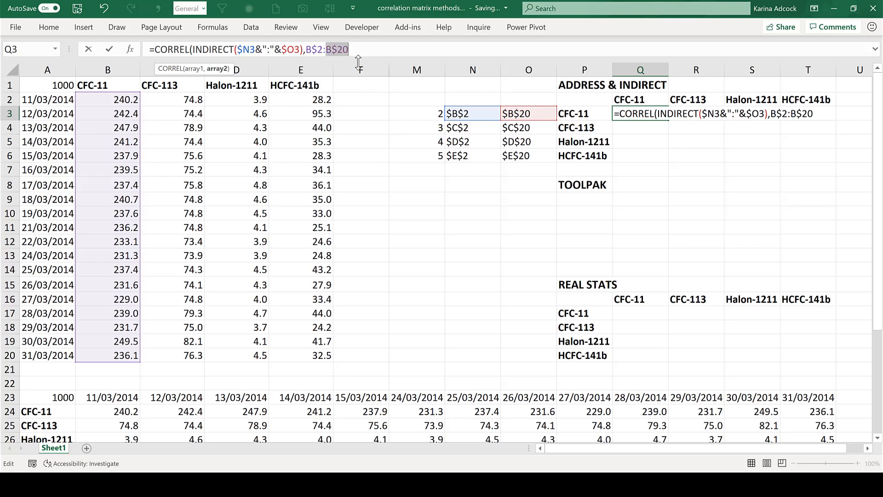
{"action": "left_click", "coordinate": [358, 52]}
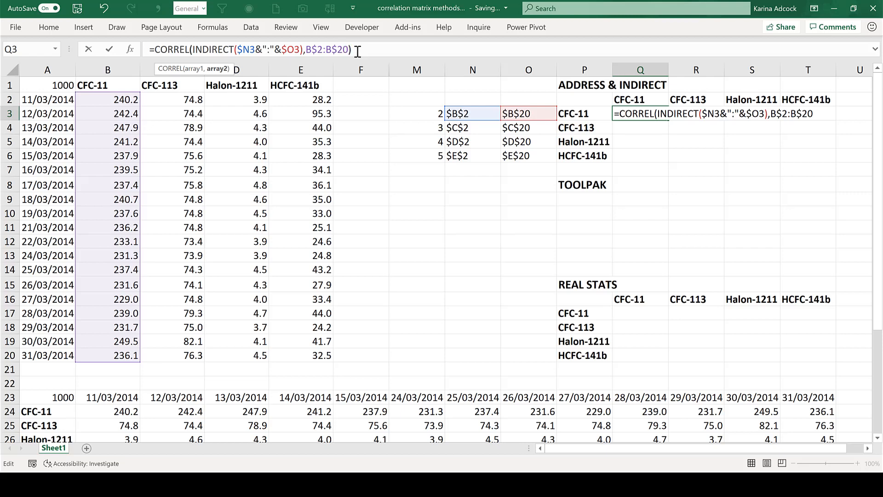
{"action": "key", "text": "Return"}
- Fill the formula in Q3 across to T3 and down to row 6 to complete the ADDRESS & INDIRECT matrix
{"action": "left_click", "coordinate": [645, 118]}
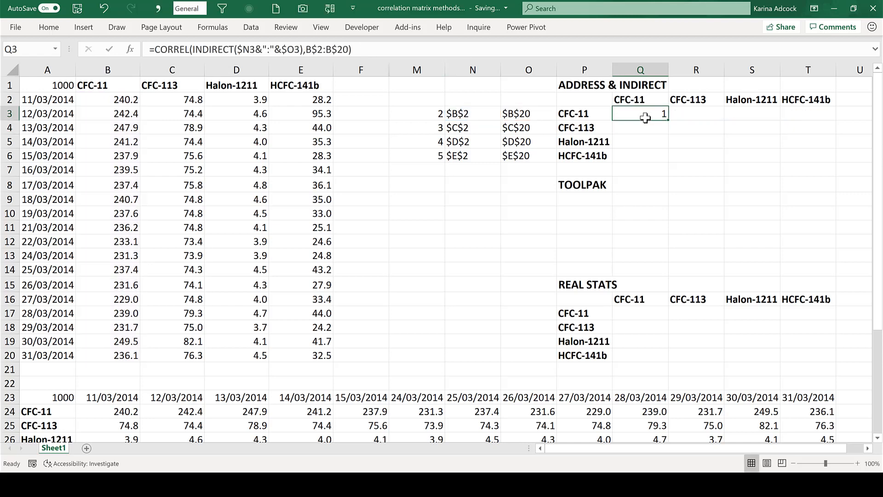
{"action": "left_click_drag", "start_coordinate": [668, 119], "coordinate": [835, 119]}
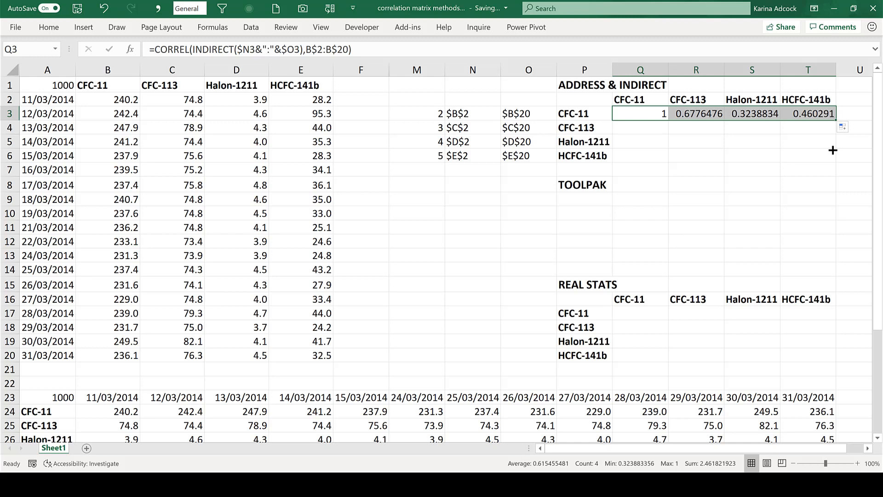
{"action": "left_click_drag", "start_coordinate": [832, 150], "coordinate": [835, 167]}
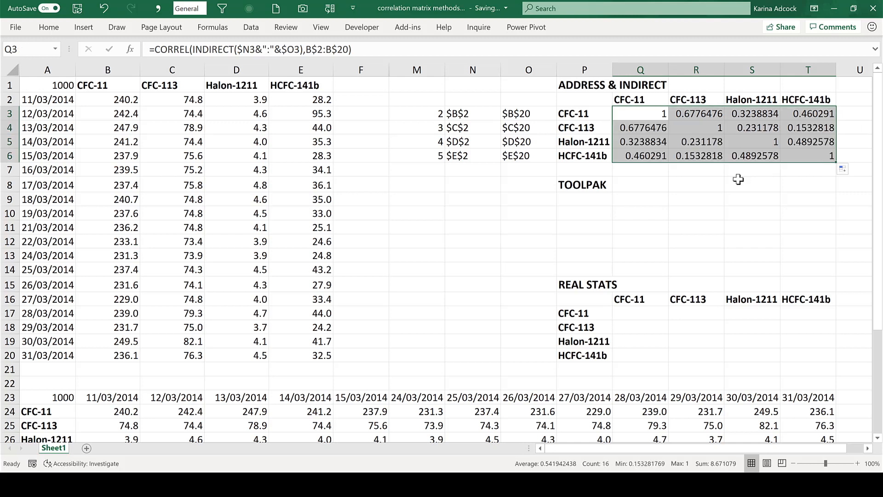
- Inspect the formula in R5 by evaluating its $N5&":"&$O5 argument in place, and restore the original formula
{"action": "left_click", "coordinate": [706, 141]}
{"action": "left_click", "coordinate": [370, 54]}
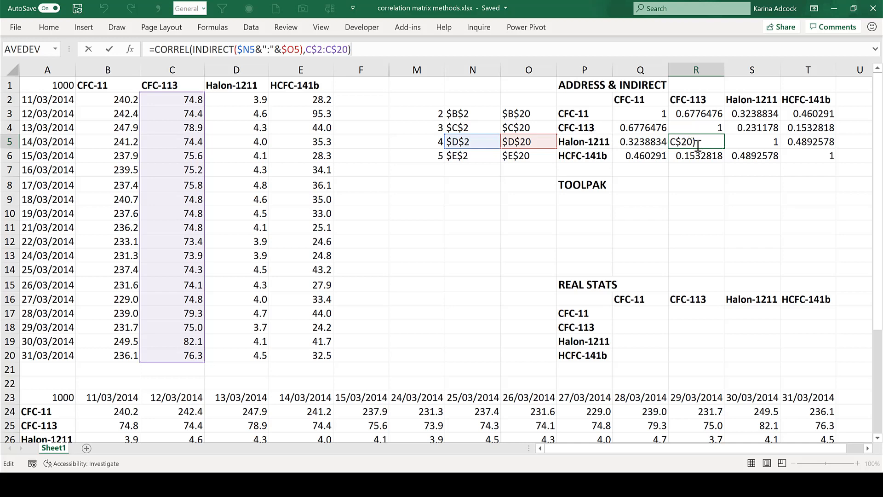
{"action": "left_click_drag", "start_coordinate": [237, 49], "coordinate": [300, 52]}
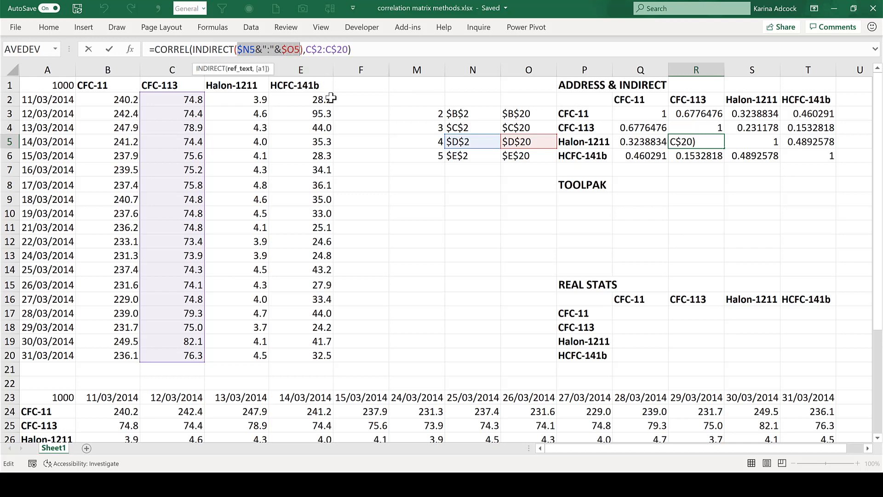
{"action": "key", "text": "F9"}
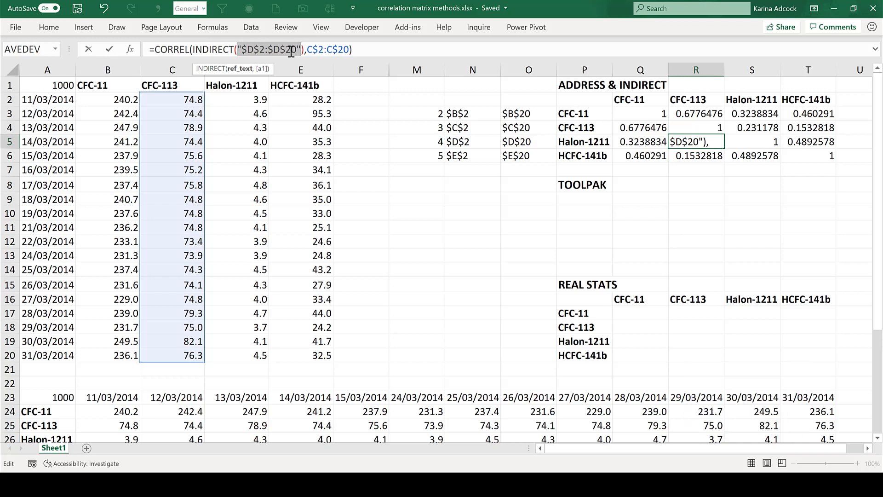
{"action": "key", "text": "ctrl+z"}
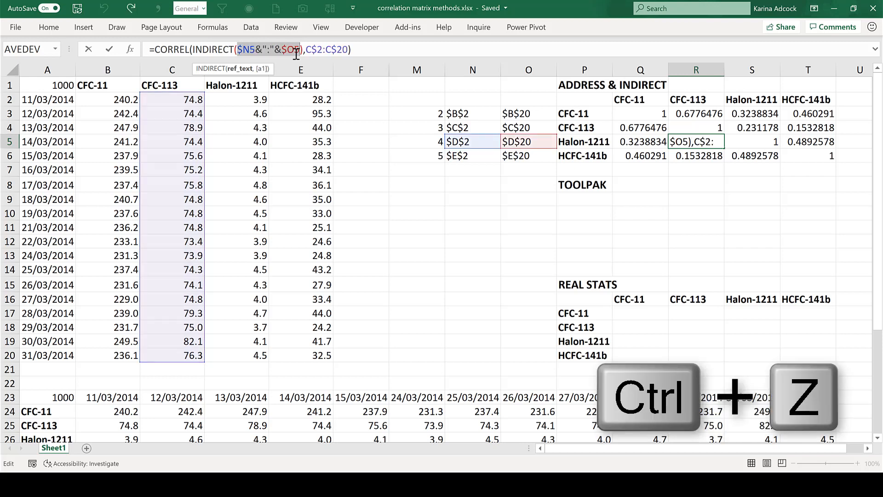
{"action": "left_click", "coordinate": [355, 48]}
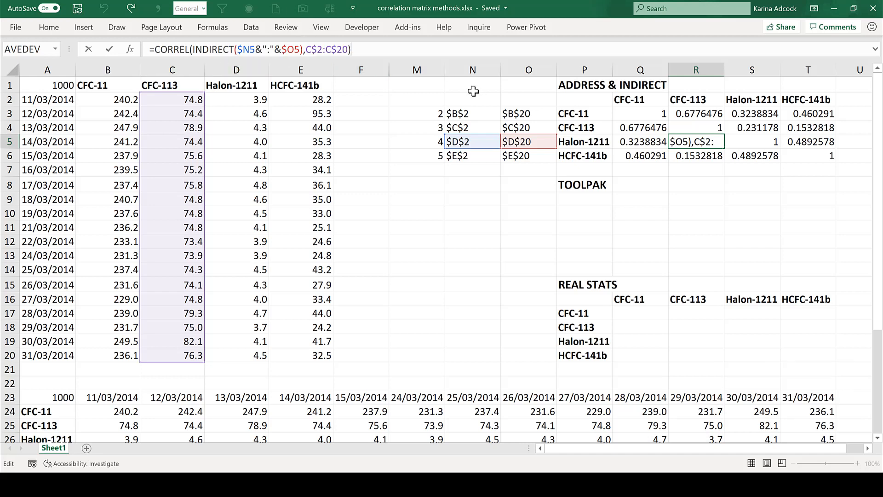
{"action": "key", "text": "Return"}
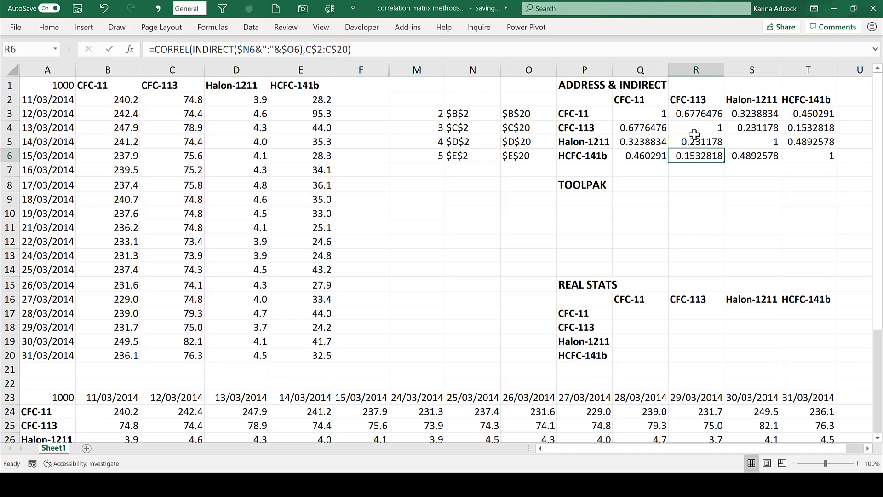
- Select cell P9 and check in the Excel Add-ins list whether the Analysis ToolPak is enabled
{"action": "left_click", "coordinate": [592, 200]}
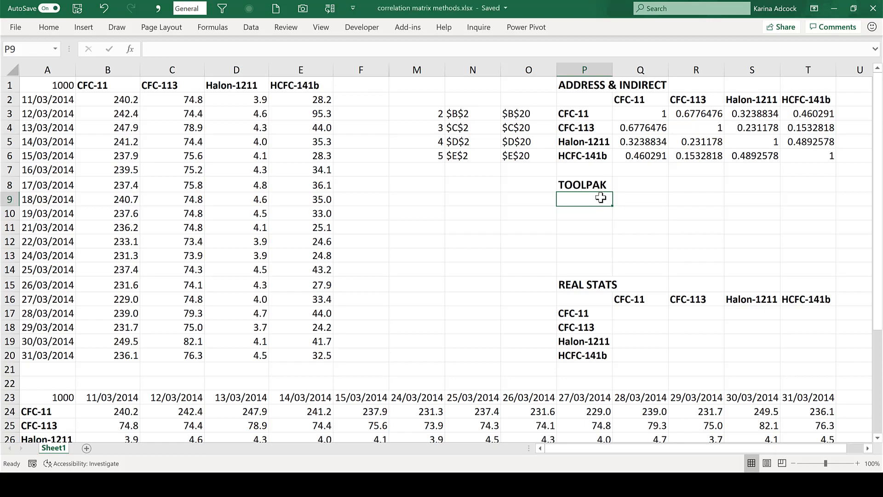
{"action": "left_click", "coordinate": [13, 31]}
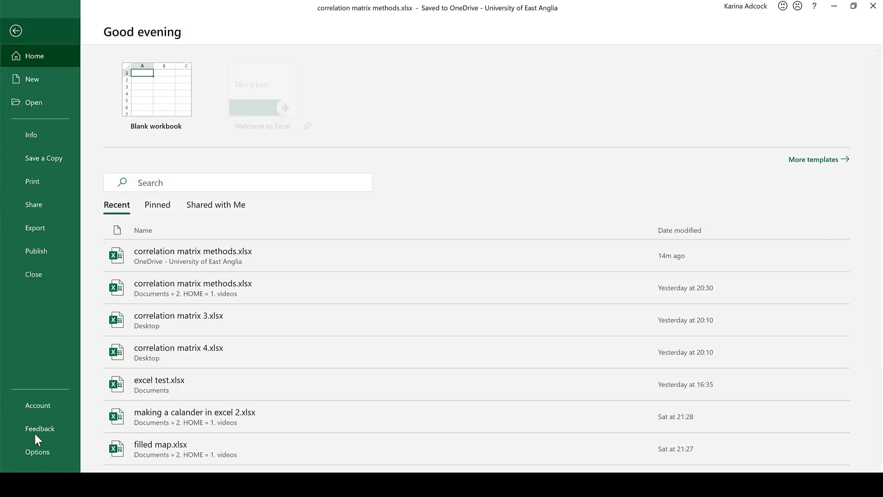
{"action": "left_click", "coordinate": [37, 450]}
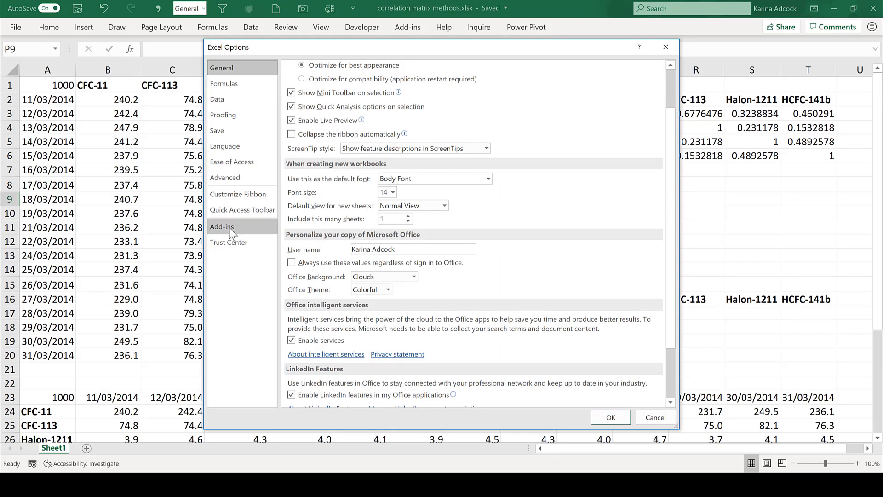
{"action": "left_click", "coordinate": [229, 227]}
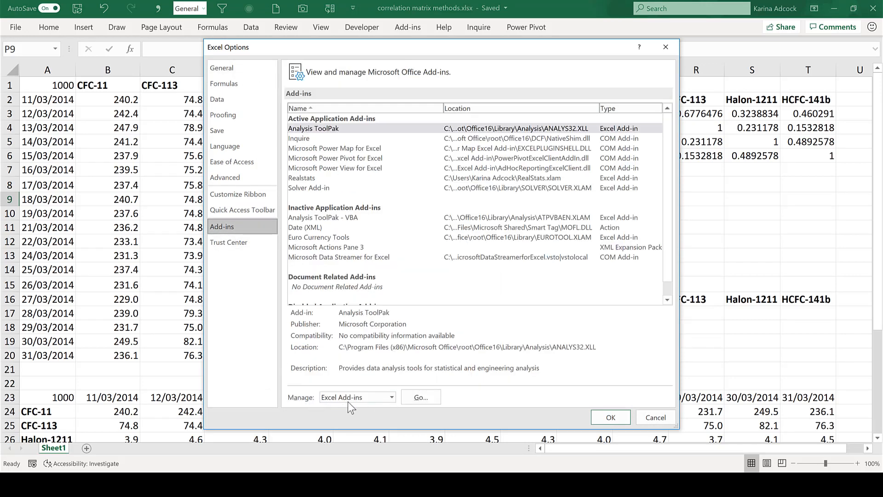
{"action": "left_click", "coordinate": [420, 398]}
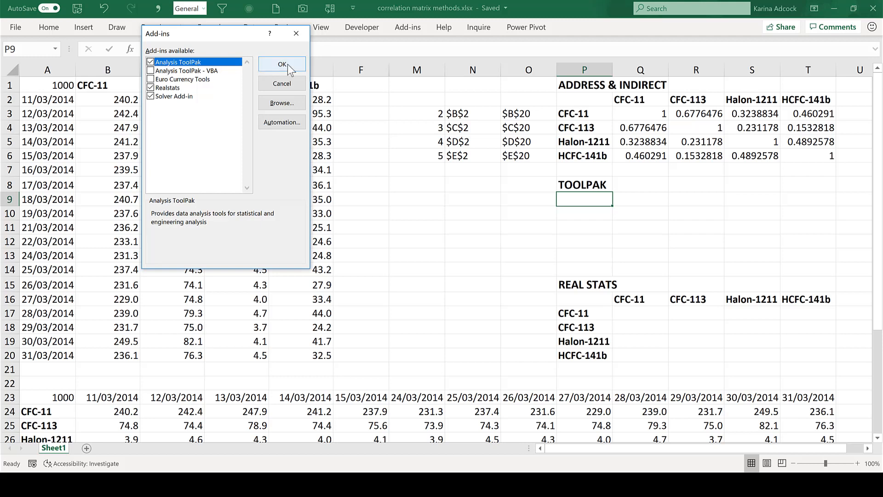
{"action": "left_click", "coordinate": [291, 35]}
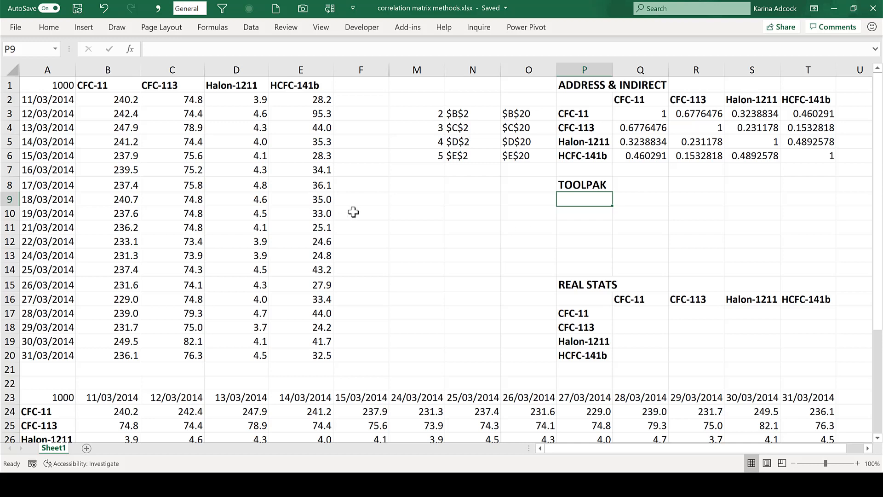
- Start the Correlation tool from the Analysis ToolPak's data analysis tools
{"action": "left_click", "coordinate": [251, 28]}
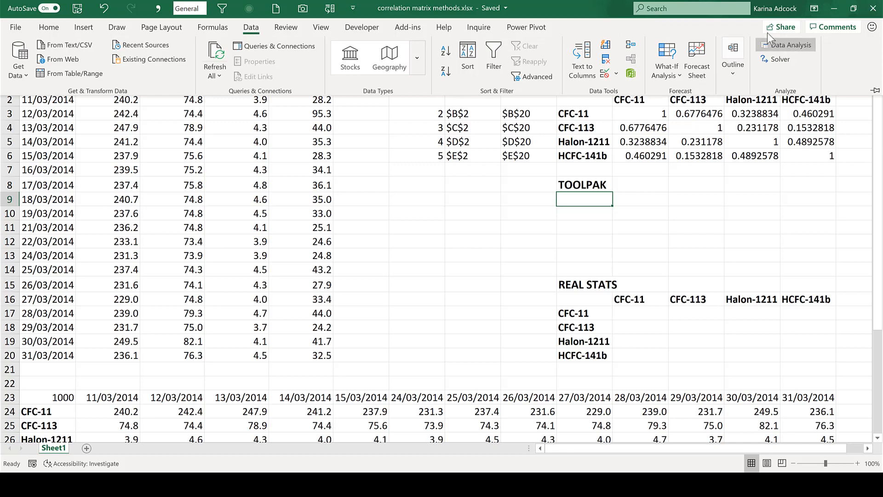
{"action": "left_click", "coordinate": [791, 45]}
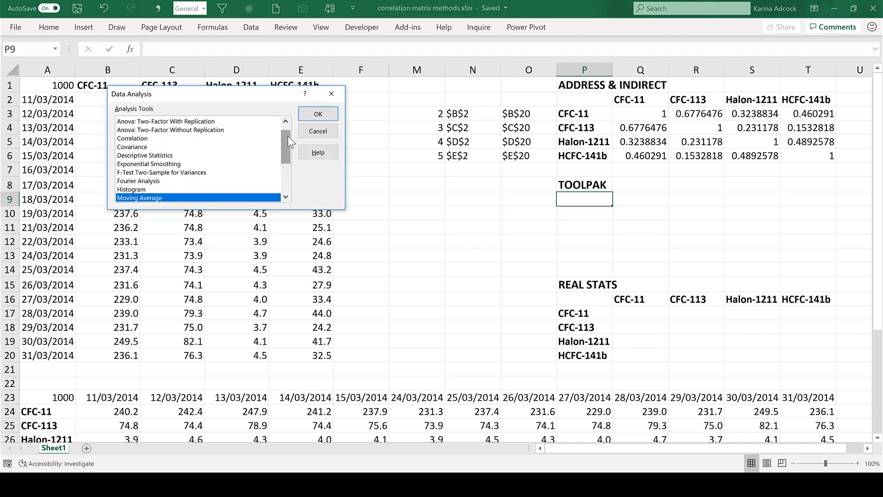
{"action": "scroll", "coordinate": [288, 135], "scroll_direction": "up", "scroll_amount": 1}
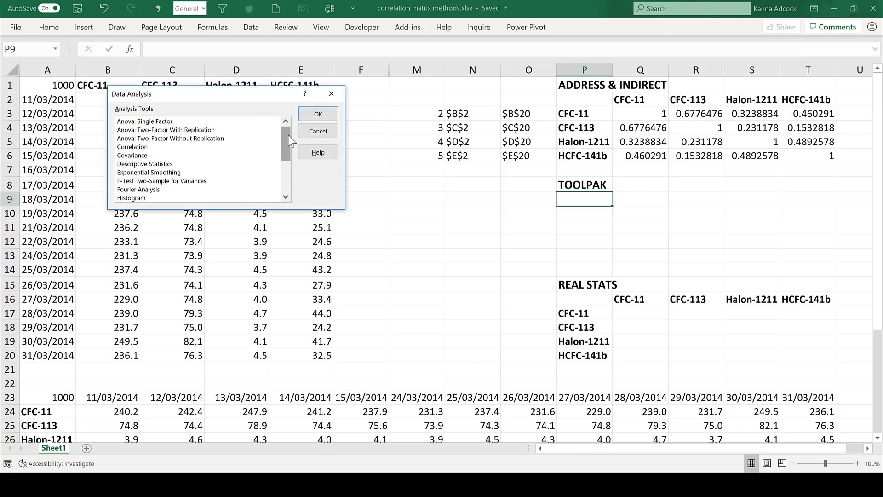
{"action": "left_click", "coordinate": [134, 147]}
{"action": "left_click", "coordinate": [329, 113]}
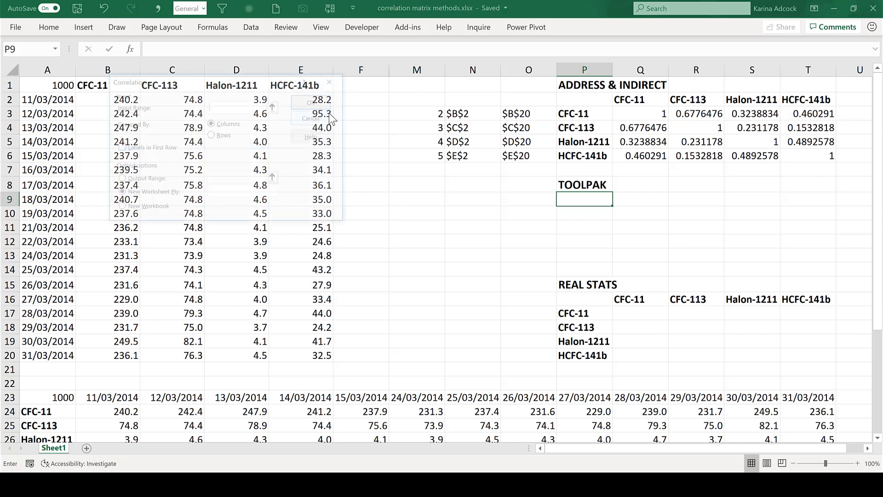
- Set the correlation input range to $B$1:$E$20 and mark the first row as labels
{"action": "left_click_drag", "start_coordinate": [171, 88], "coordinate": [417, 78]}
{"action": "left_click_drag", "start_coordinate": [118, 86], "coordinate": [304, 351]}
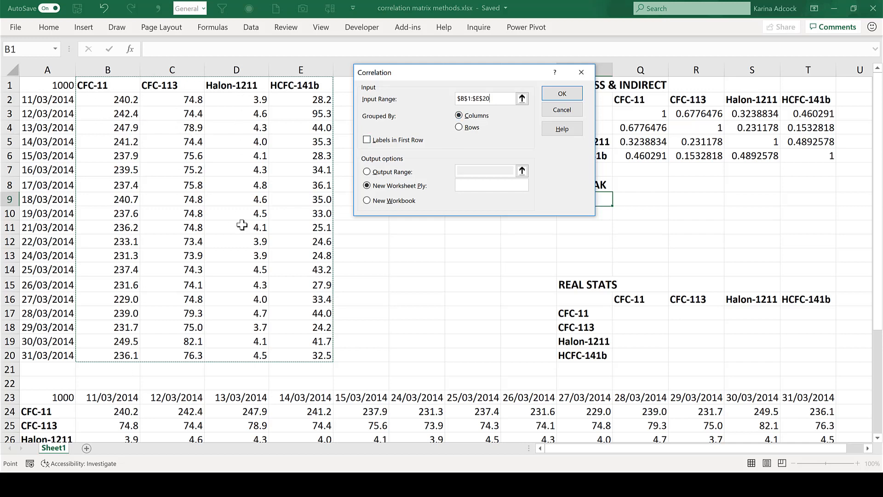
{"action": "left_click", "coordinate": [369, 141]}
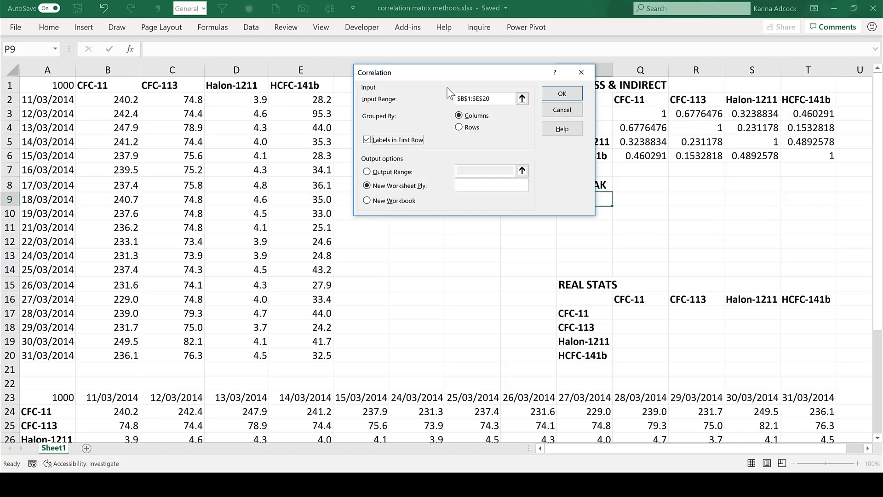
- Send the correlation output to cell P9 on the current sheet and generate the matrix under TOOLPAK
{"action": "left_click_drag", "start_coordinate": [428, 69], "coordinate": [285, 84]}
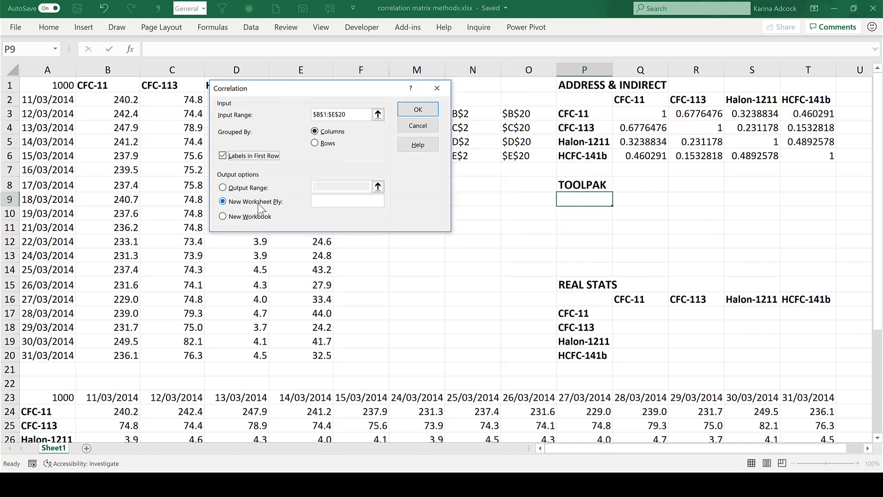
{"action": "left_click", "coordinate": [223, 187]}
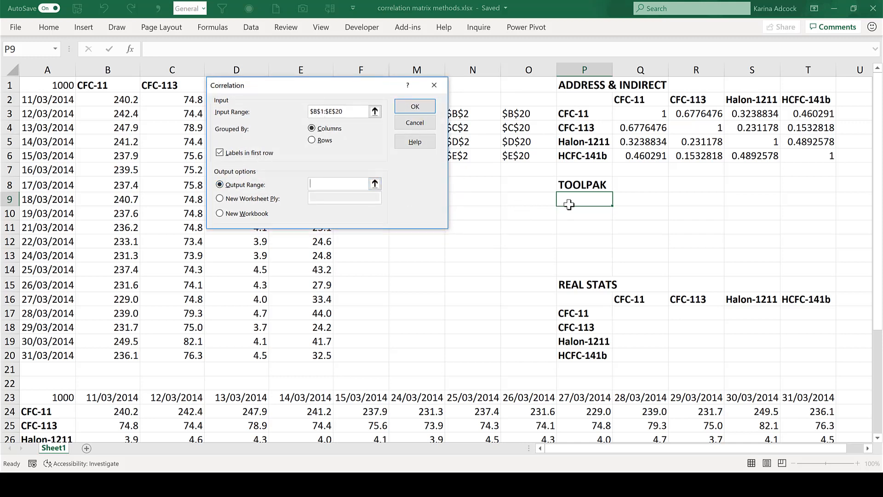
{"action": "left_click", "coordinate": [568, 201]}
{"action": "left_click", "coordinate": [416, 105]}
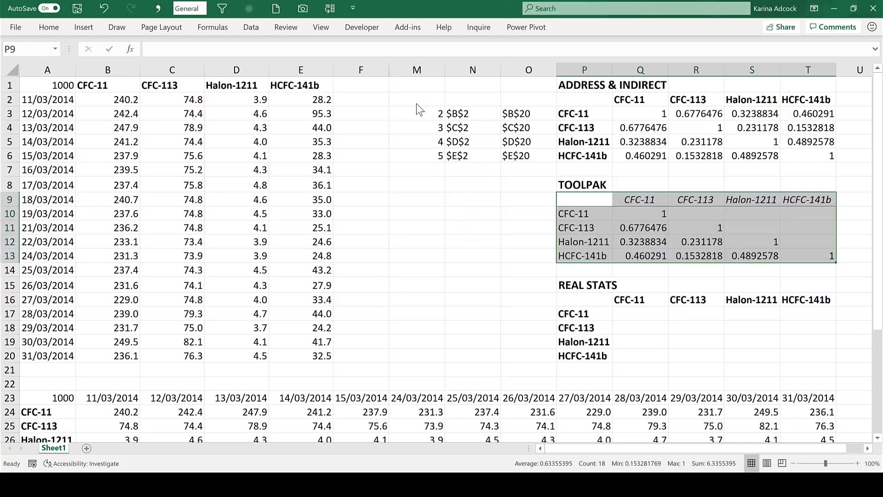
{"action": "left_click", "coordinate": [603, 211]}
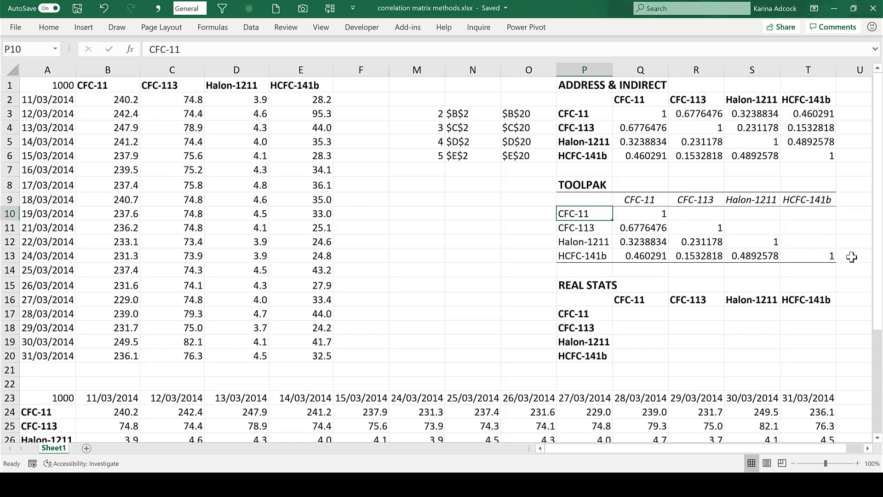
{"action": "left_click", "coordinate": [700, 213]}
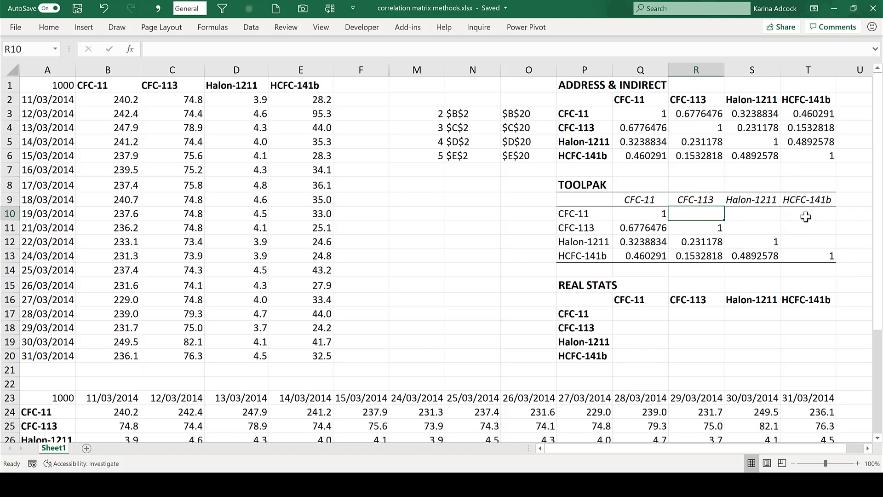
{"action": "left_click", "coordinate": [641, 314]}
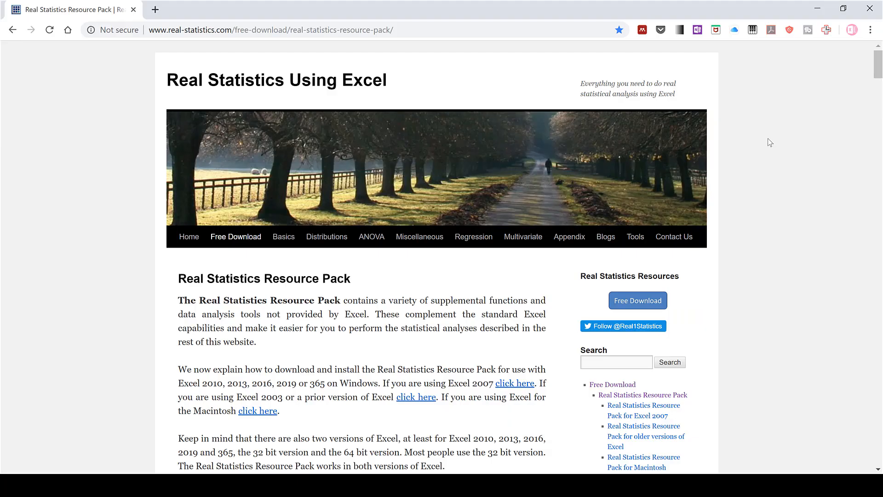
- Review the Real Statistics Resource Pack download page, including the installation instructions, data analysis tools and uninstall instructions
{"action": "scroll", "coordinate": [768, 142], "scroll_direction": "down", "scroll_amount": 9}
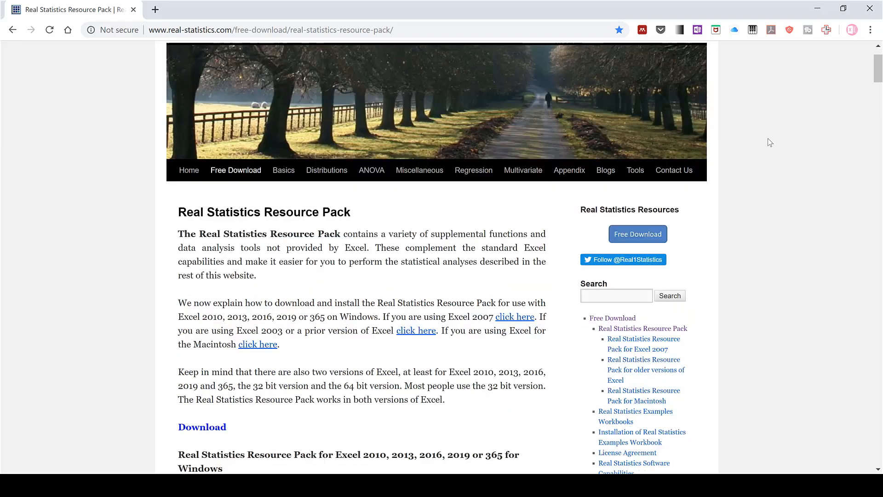
{"action": "scroll", "coordinate": [770, 142], "scroll_direction": "down", "scroll_amount": 15}
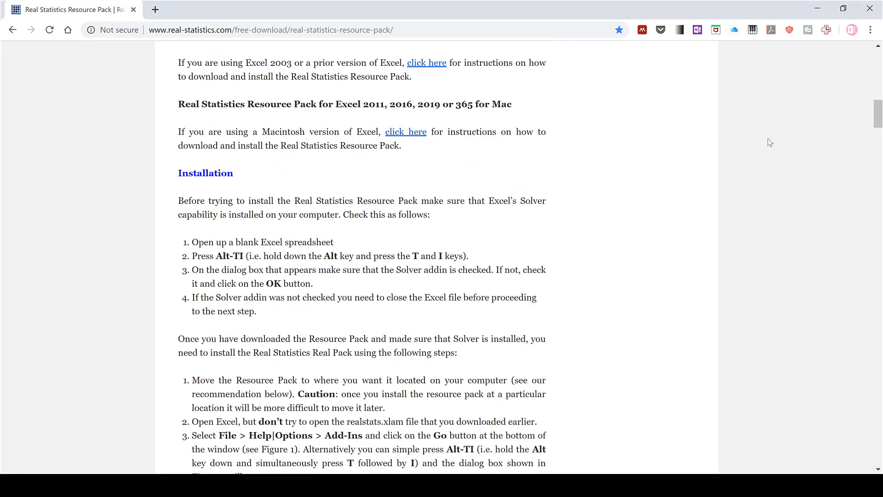
{"action": "scroll", "coordinate": [770, 142], "scroll_direction": "down", "scroll_amount": 12}
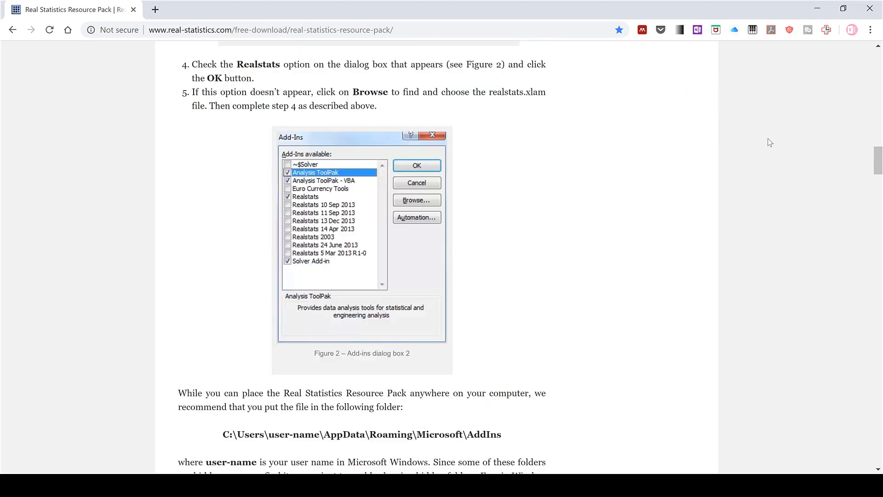
{"action": "scroll", "coordinate": [769, 142], "scroll_direction": "down", "scroll_amount": 15}
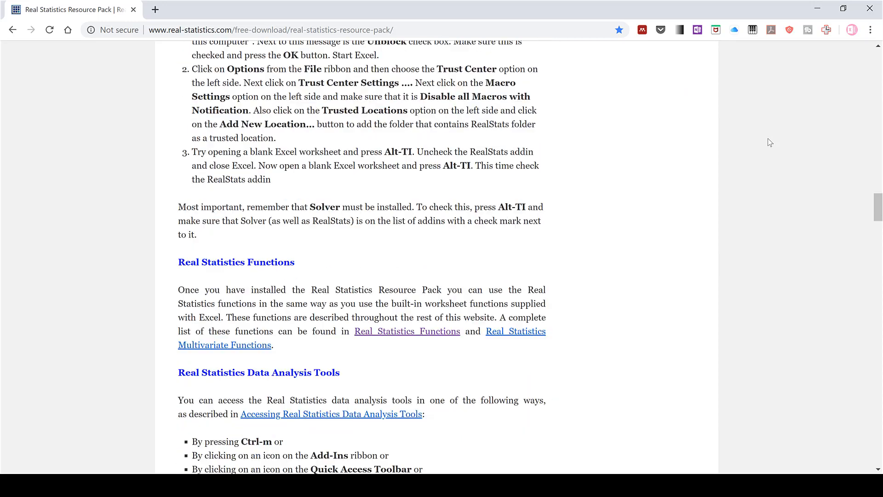
{"action": "scroll", "coordinate": [769, 143], "scroll_direction": "down", "scroll_amount": 6}
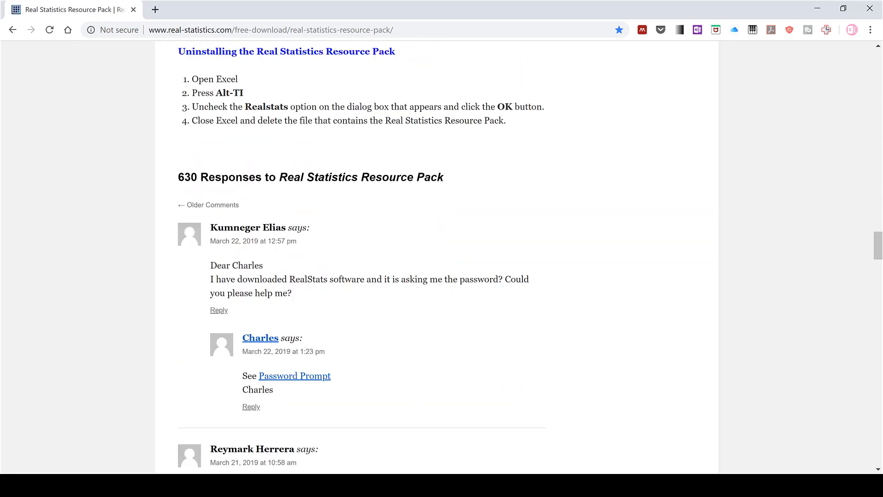
{"action": "left_click_drag", "start_coordinate": [878, 244], "coordinate": [855, 86]}
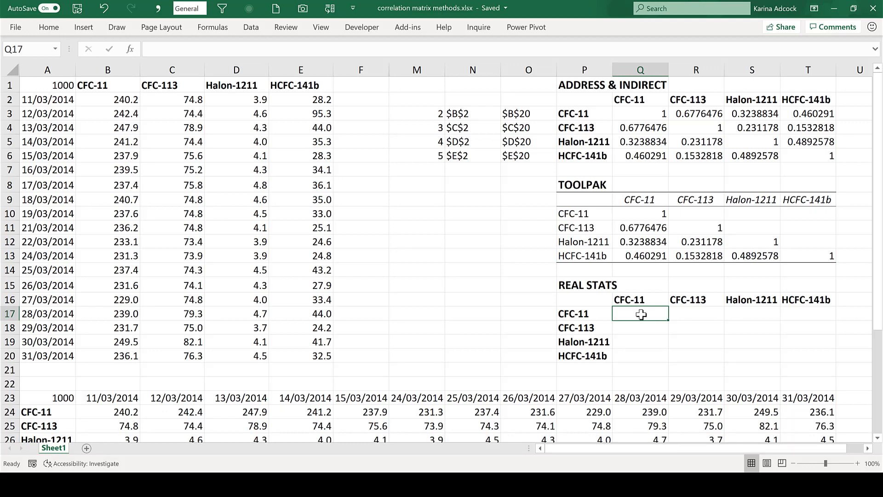
- Enter the Real Statistics formula =CORR(B2:E20) in cell Q17 as a spilling formula under REAL STATS
{"action": "type", "text": "=co"}
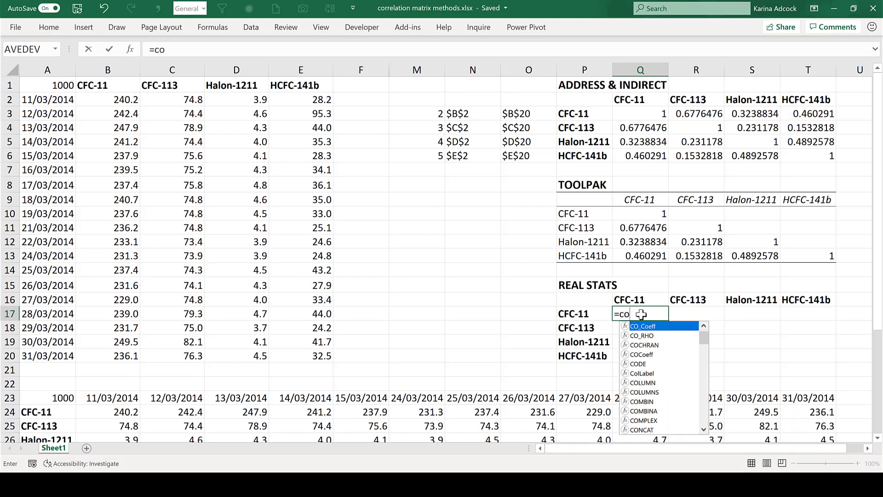
{"action": "type", "text": "rr"}
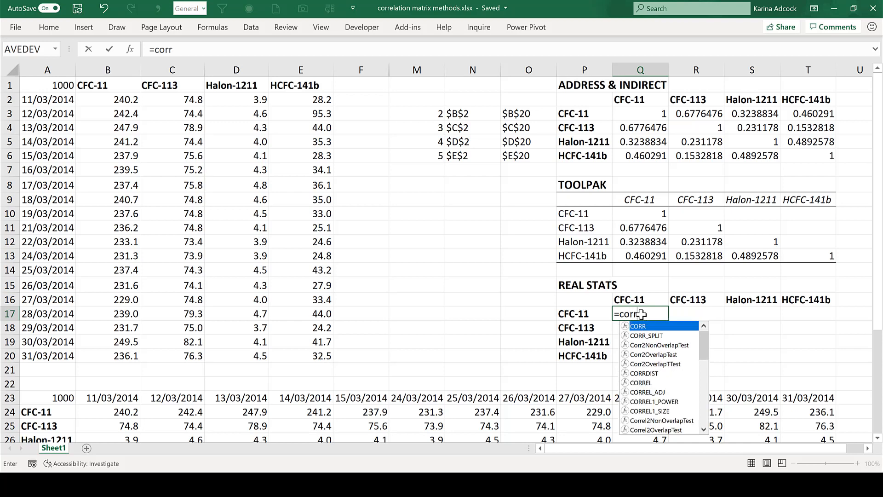
{"action": "key", "text": "Tab"}
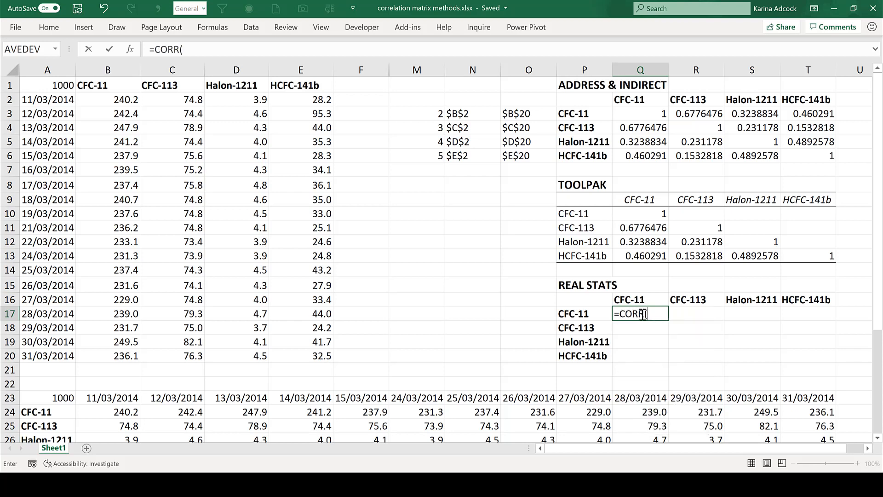
{"action": "left_click_drag", "start_coordinate": [102, 99], "coordinate": [301, 355]}
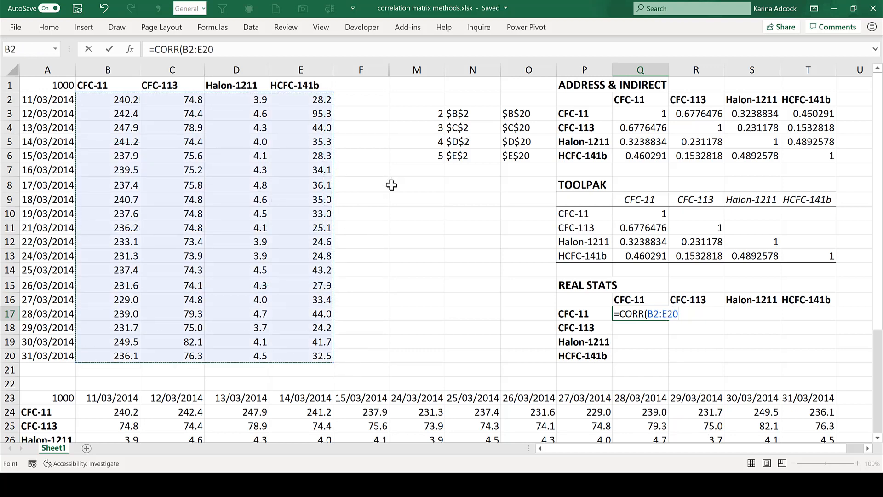
{"action": "left_click", "coordinate": [253, 50]}
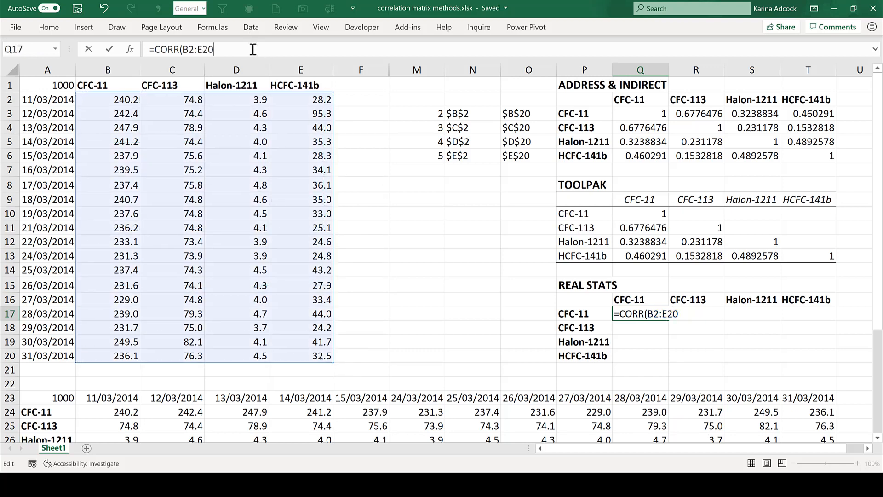
{"action": "type", "text": ")"}
{"action": "key", "text": "Return"}
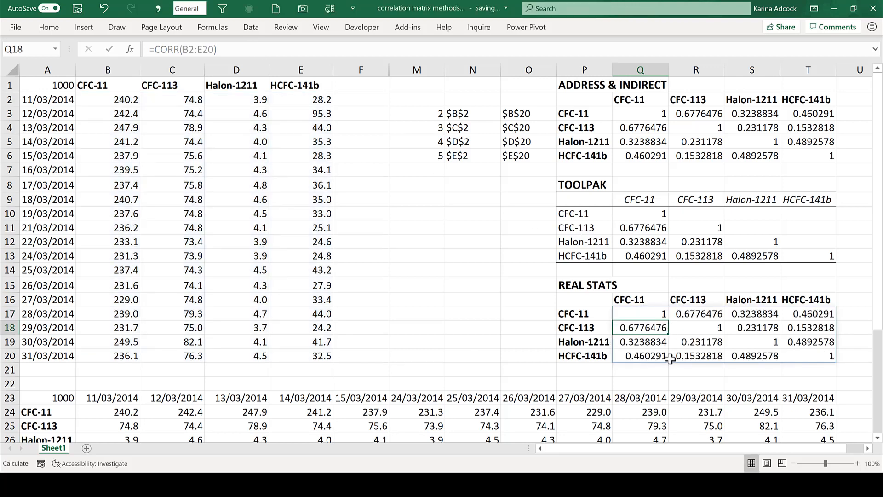
- Select the spilled matrix Q17:T20 under REAL STATS and clear its contents
{"action": "left_click", "coordinate": [655, 314]}
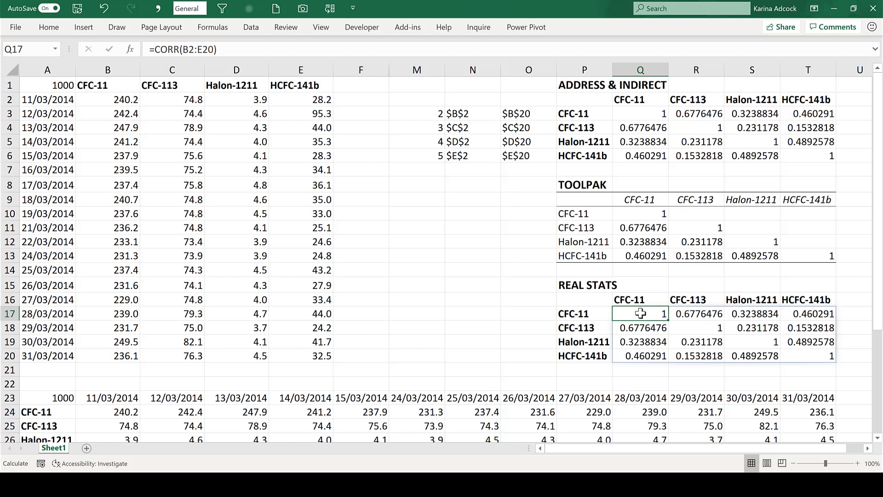
{"action": "left_click_drag", "start_coordinate": [640, 313], "coordinate": [833, 356]}
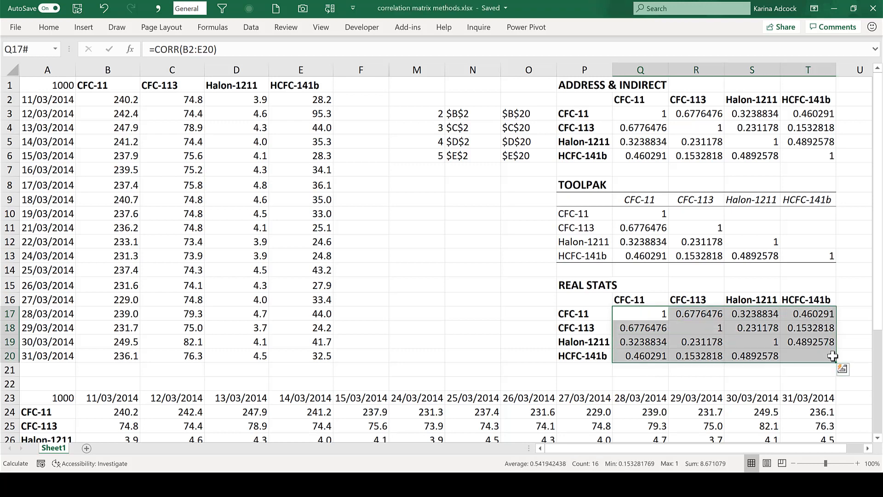
{"action": "key", "text": "Delete"}
{"action": "left_click", "coordinate": [634, 289]}
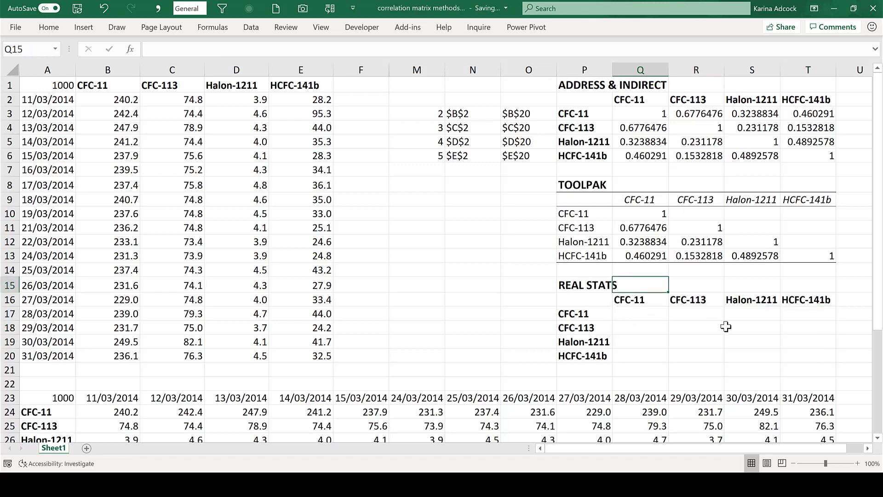
- Fill the range Q17:T20 with the array formula {=CORR(B2:E20)} to build the REAL STATS matrix
{"action": "left_click_drag", "start_coordinate": [640, 313], "coordinate": [796, 357]}
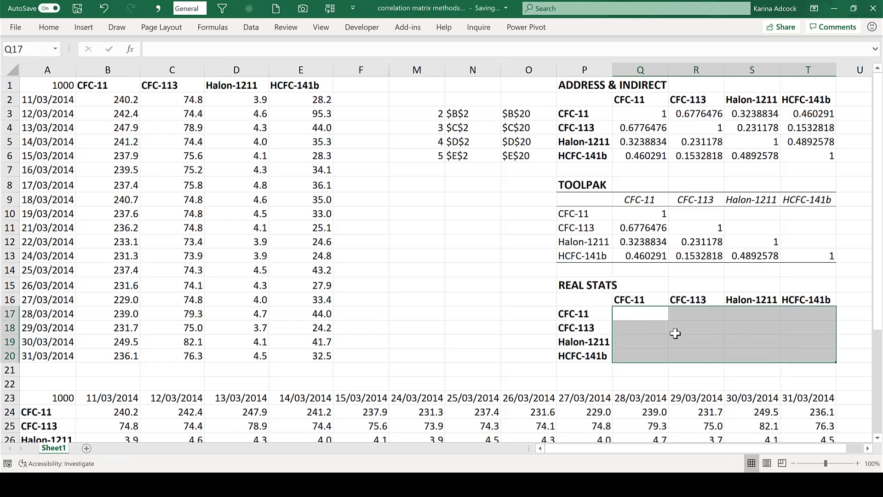
{"action": "type", "text": "=corr"}
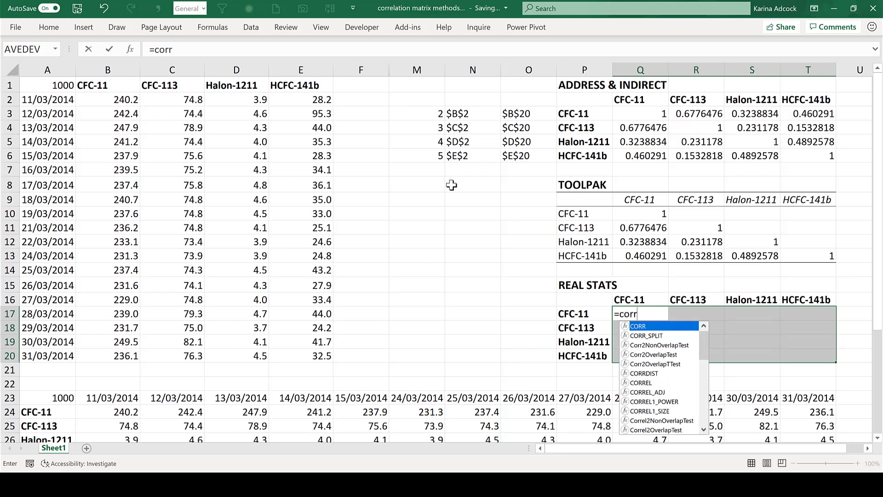
{"action": "key", "text": "Tab"}
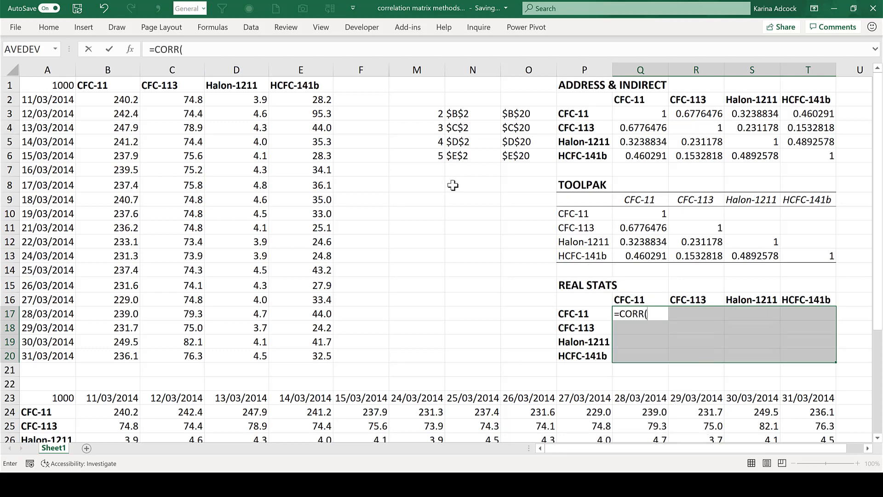
{"action": "left_click_drag", "start_coordinate": [111, 98], "coordinate": [323, 357]}
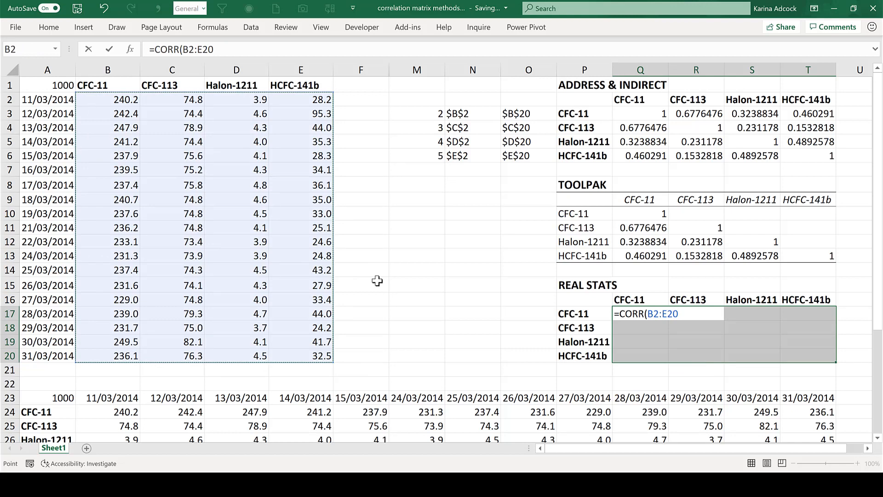
{"action": "type", "text": ")"}
{"action": "key", "text": "ctrl+shift+Return"}
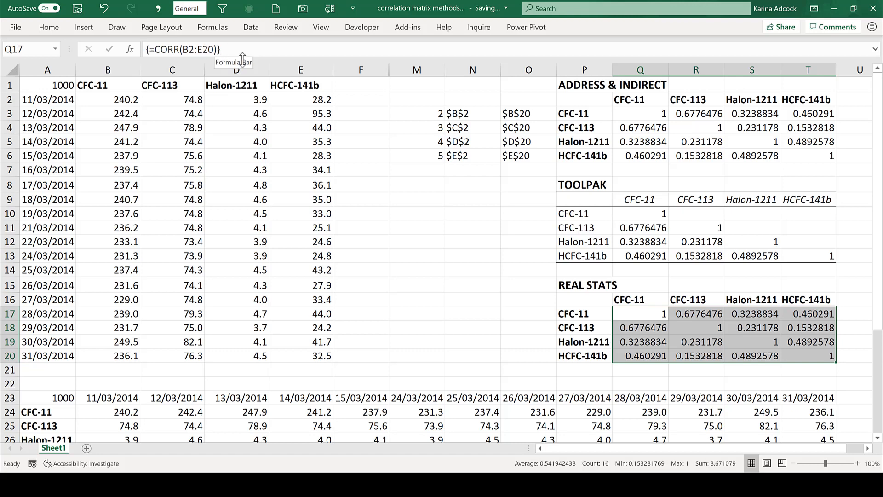
{"action": "key", "text": "Up"}
{"action": "key", "text": "Up"}
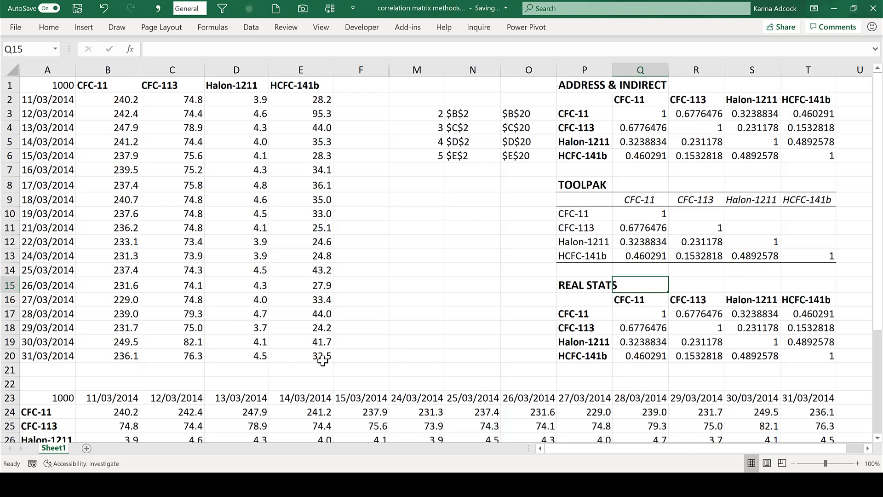
- Insert a block of blank rows from row 22 to push the transposed data table down the sheet
{"action": "left_click", "coordinate": [354, 355]}
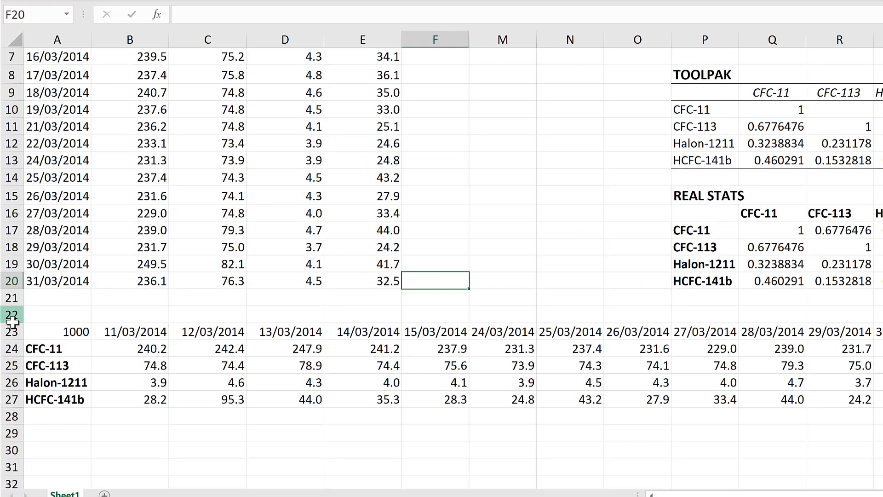
{"action": "left_click_drag", "start_coordinate": [12, 322], "coordinate": [10, 479]}
{"action": "right_click", "coordinate": [12, 409]}
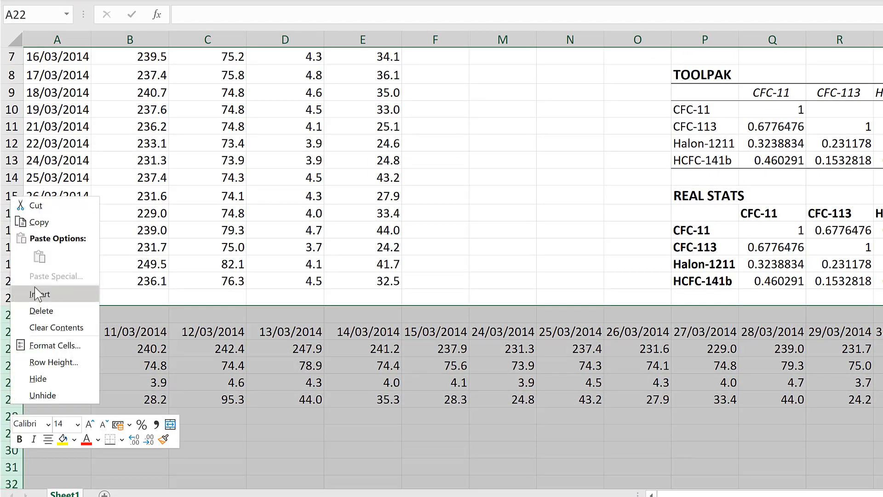
{"action": "left_click", "coordinate": [32, 290]}
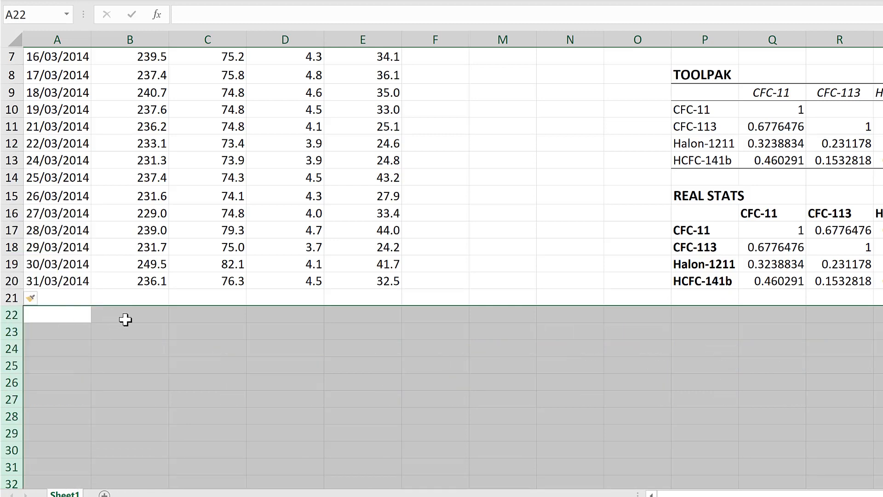
{"action": "left_click", "coordinate": [129, 320]}
- Label cell A22 "average" and cell A23 "stdev" below the date column
{"action": "scroll", "coordinate": [133, 349], "scroll_direction": "up", "scroll_amount": 1}
{"action": "left_click", "coordinate": [86, 363]}
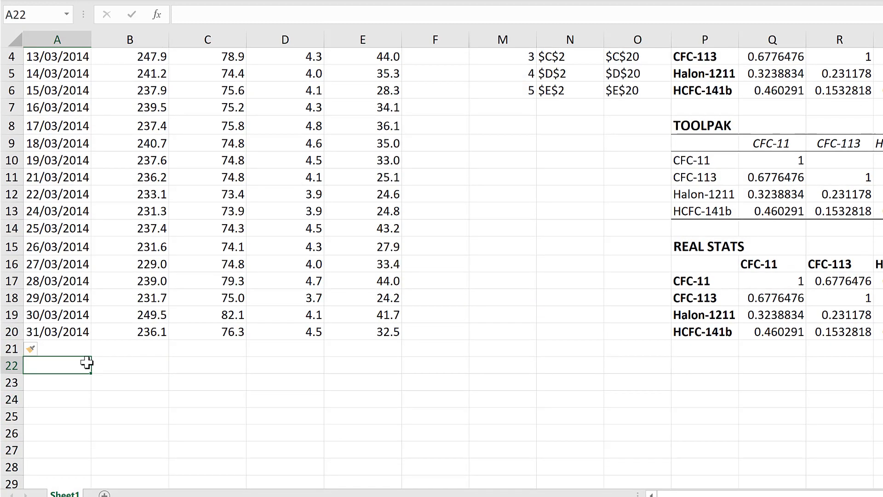
{"action": "type", "text": "average"}
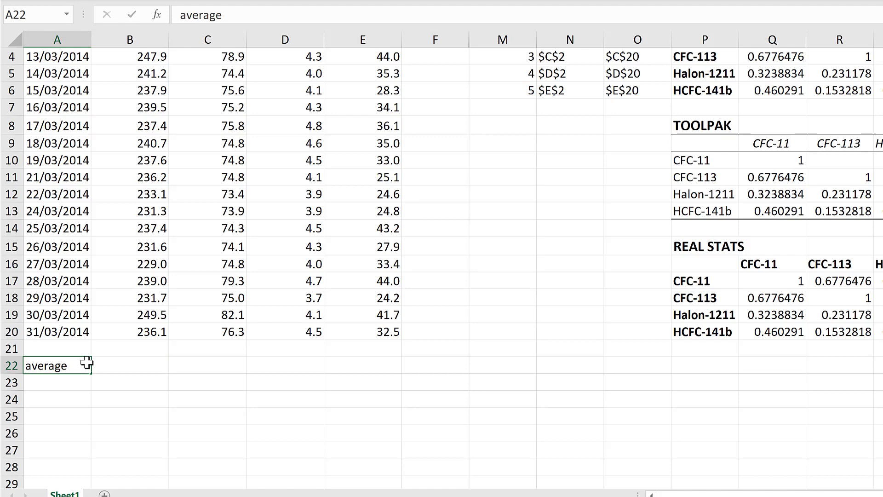
{"action": "key", "text": "Return"}
{"action": "type", "text": "stdev"}
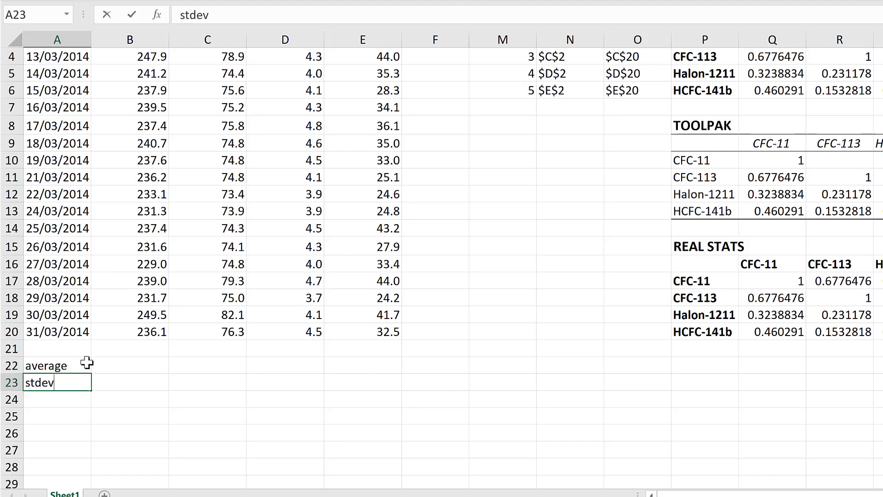
{"action": "key", "text": "Return"}
- Calculate the CFC-11 average in B22 with =AVERAGE(B2:B20) and copy the formula across to E22
{"action": "left_click", "coordinate": [120, 366]}
{"action": "type", "text": "=a"}
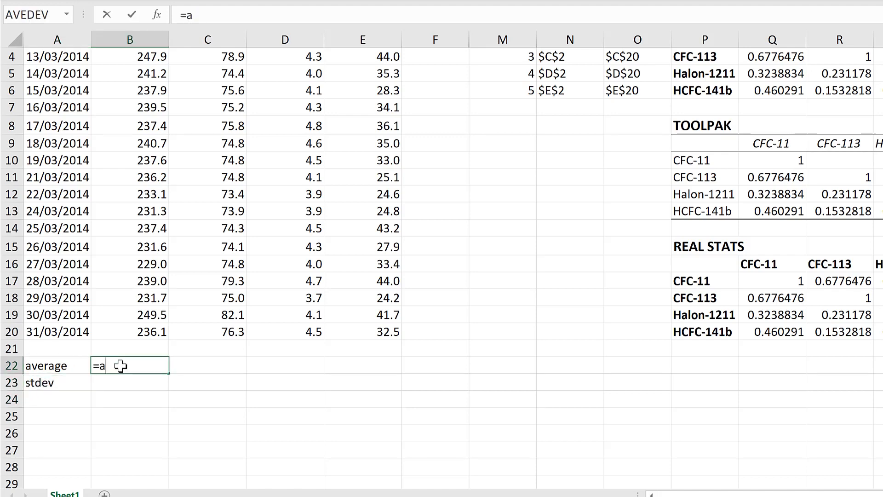
{"action": "type", "text": "verage"}
{"action": "key", "text": "Tab"}
{"action": "scroll", "coordinate": [142, 172], "scroll_direction": "up", "scroll_amount": 1}
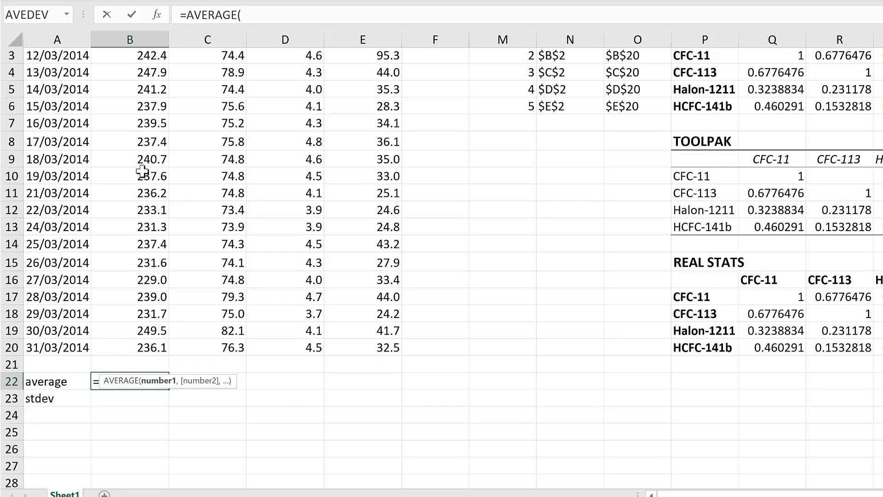
{"action": "scroll", "coordinate": [142, 171], "scroll_direction": "up", "scroll_amount": 1}
{"action": "left_click_drag", "start_coordinate": [138, 74], "coordinate": [156, 385]}
{"action": "type", "text": ")"}
{"action": "key", "text": "Return"}
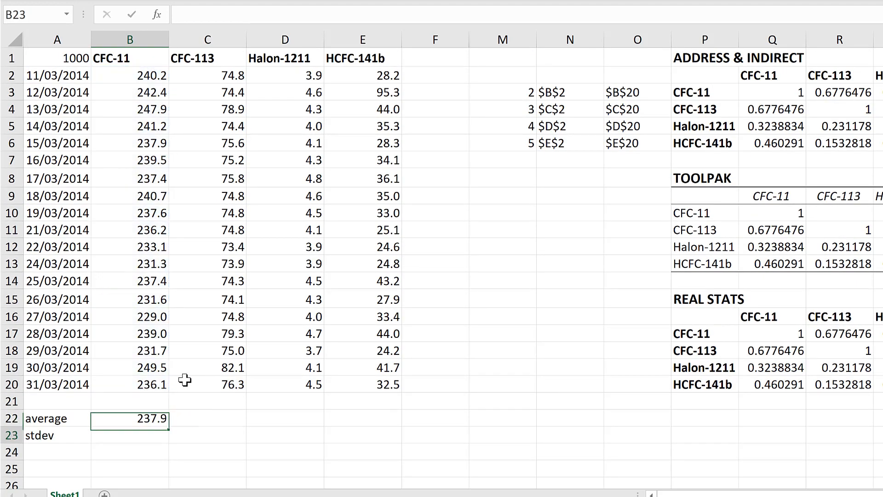
{"action": "left_click", "coordinate": [132, 417]}
{"action": "left_click_drag", "start_coordinate": [168, 426], "coordinate": [398, 426]}
- Calculate the CFC-11 standard deviation in B23 with =STDEV.S(B2:B20)
{"action": "left_click", "coordinate": [153, 437]}
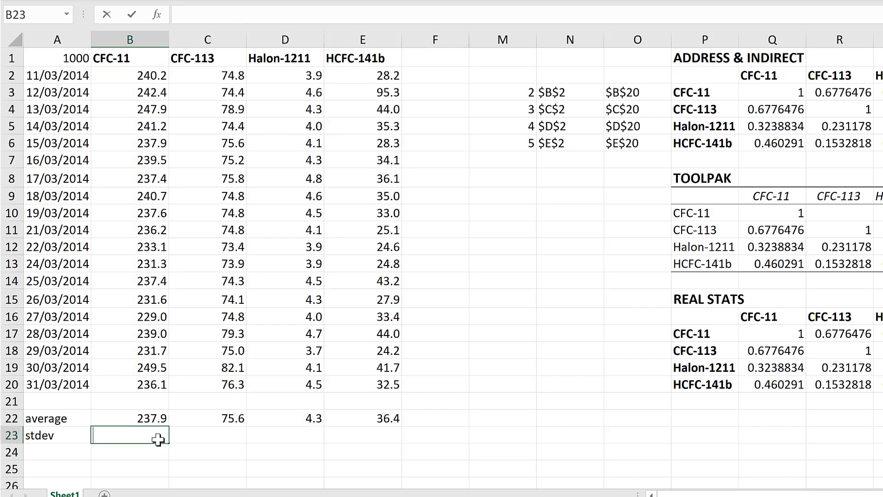
{"action": "type", "text": "=stdev"}
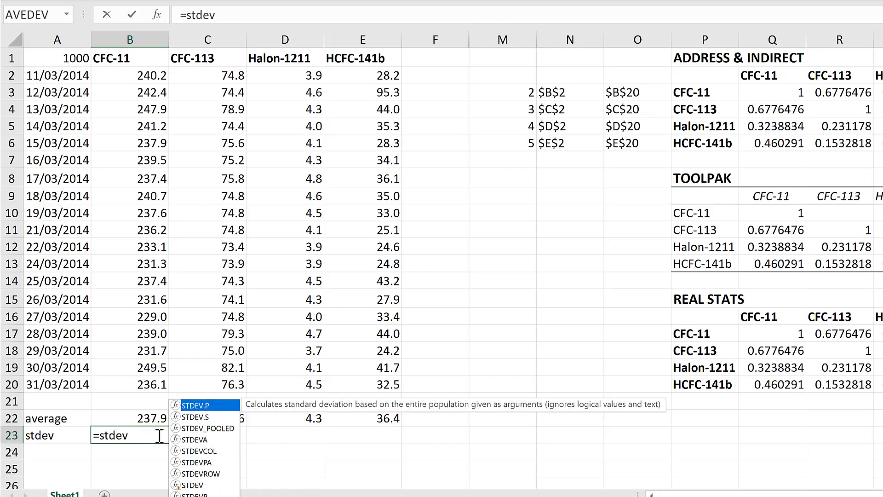
{"action": "key", "text": "Down"}
{"action": "key", "text": "Tab"}
{"action": "left_click_drag", "start_coordinate": [140, 77], "coordinate": [168, 390]}
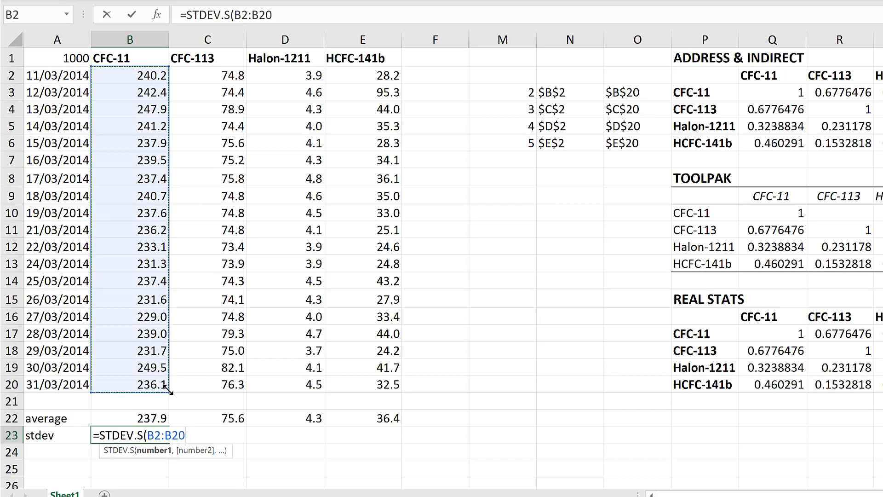
{"action": "type", "text": ")"}
{"action": "key", "text": "Return"}
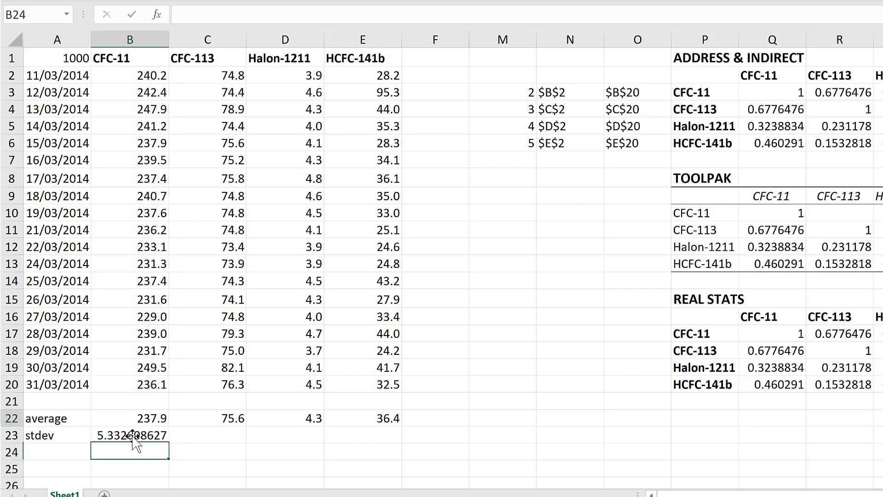
- Copy the standard deviation formula from B23 across to E23 for the other three gases
{"action": "key", "text": "Up"}
{"action": "key", "text": "Up"}
{"action": "key", "text": "Down"}
{"action": "left_click_drag", "start_coordinate": [169, 443], "coordinate": [345, 443]}
{"action": "key", "text": "Right"}
{"action": "key", "text": "Right"}
{"action": "key", "text": "Right"}
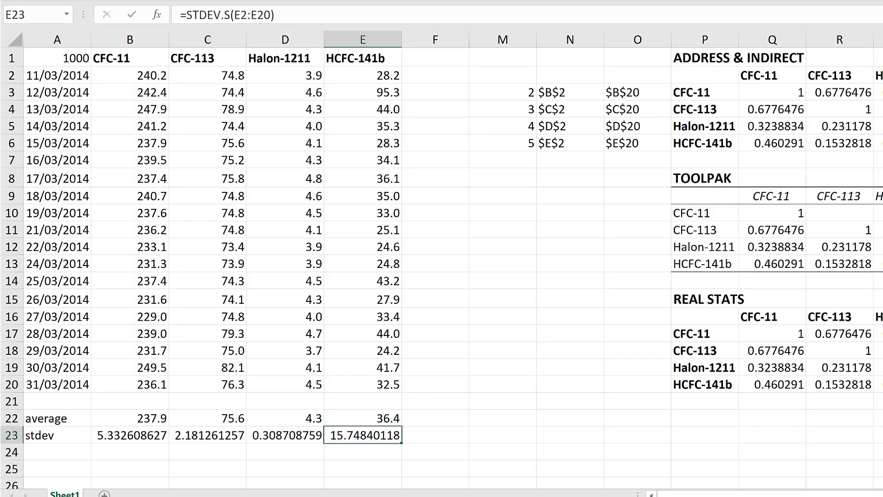
- Start a matrix product formula in cell B25 with =MMULT(TRANSPOSE( below the standard deviations
{"action": "scroll", "coordinate": [127, 369], "scroll_direction": "down", "scroll_amount": 2}
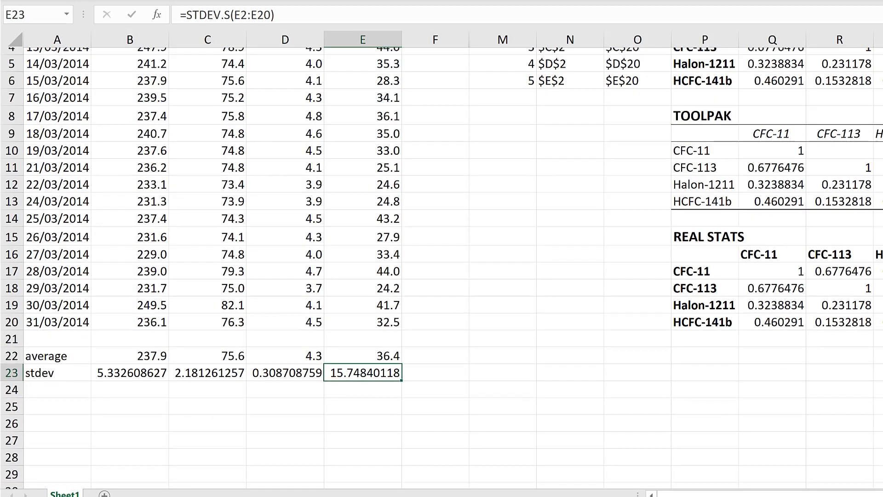
{"action": "left_click", "coordinate": [147, 368]}
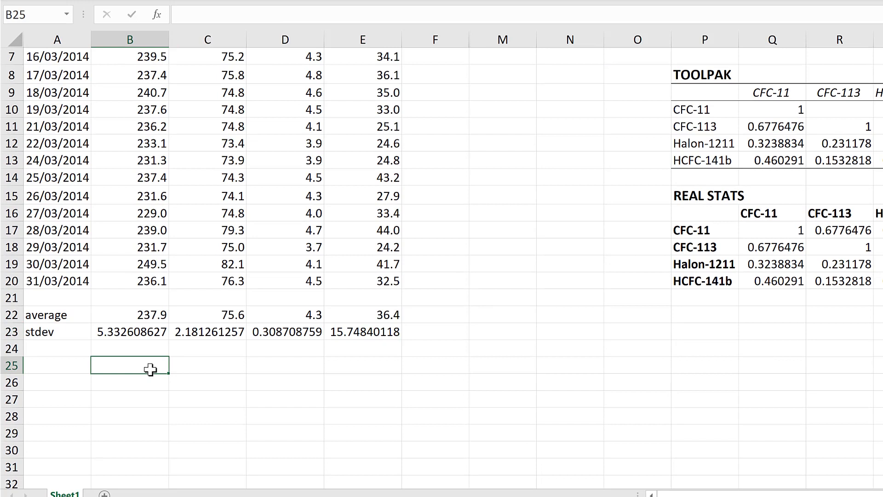
{"action": "type", "text": "=mmult"}
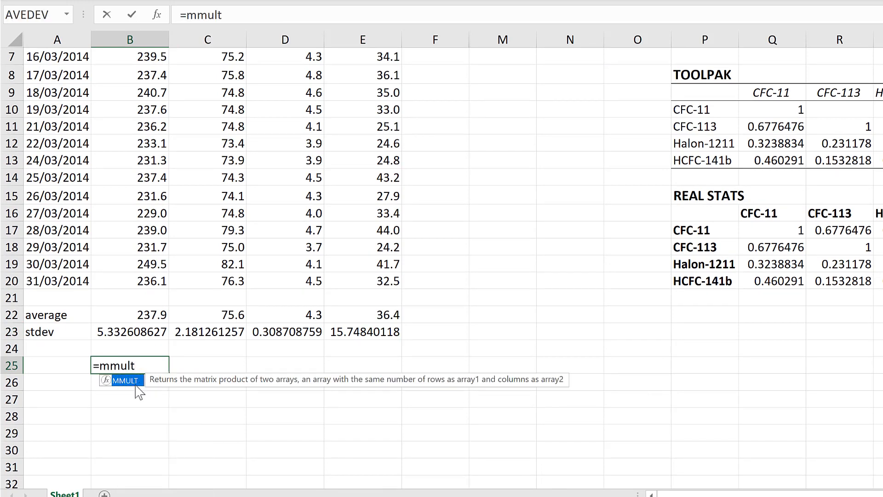
{"action": "key", "text": "Tab"}
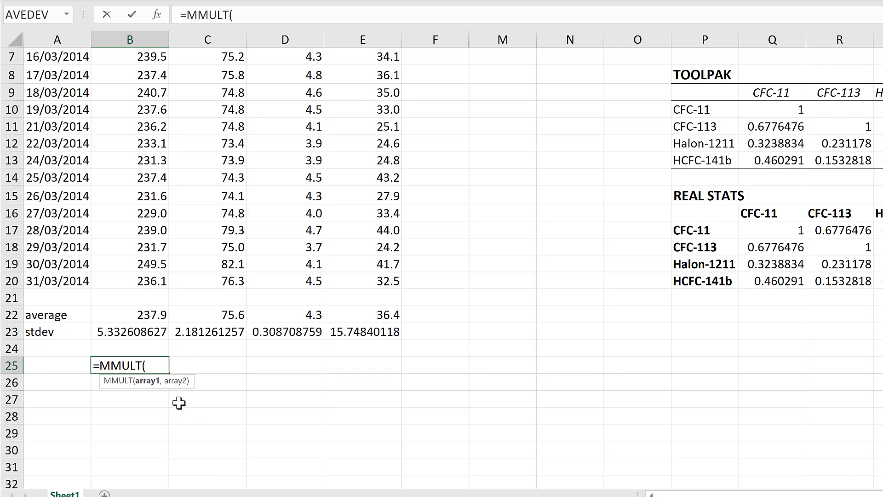
{"action": "type", "text": "t"}
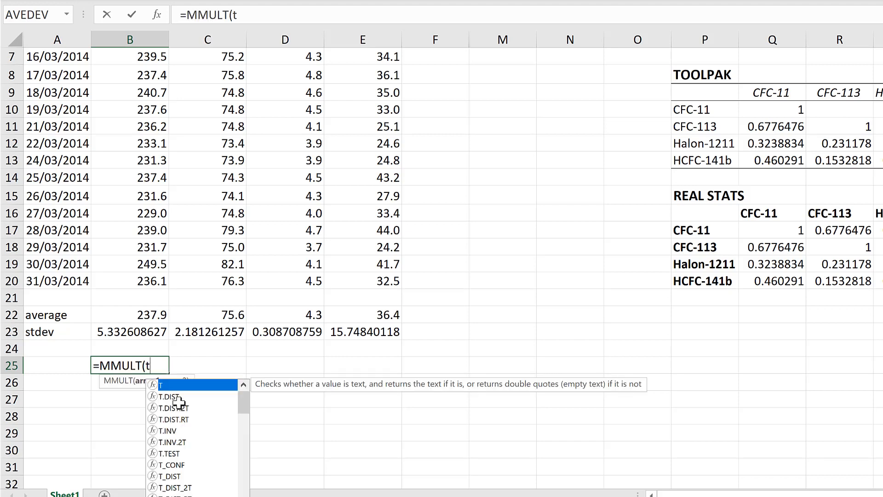
{"action": "type", "text": "rans"}
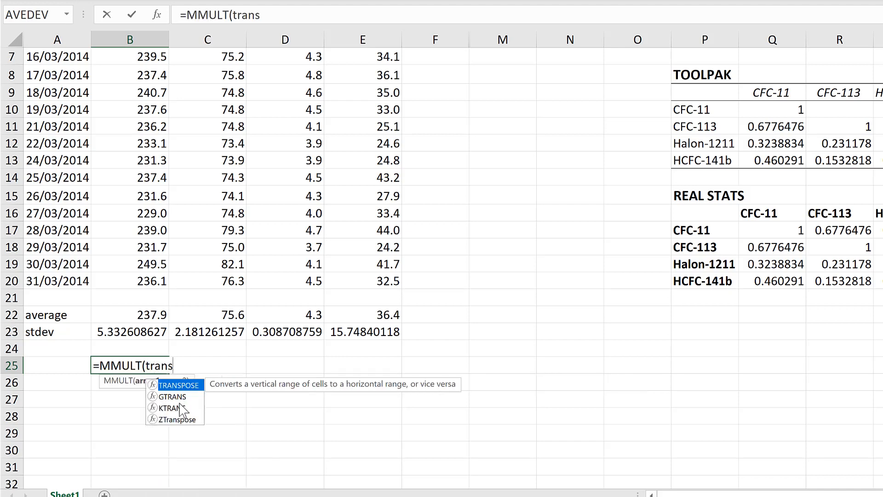
{"action": "type", "text": "pose"}
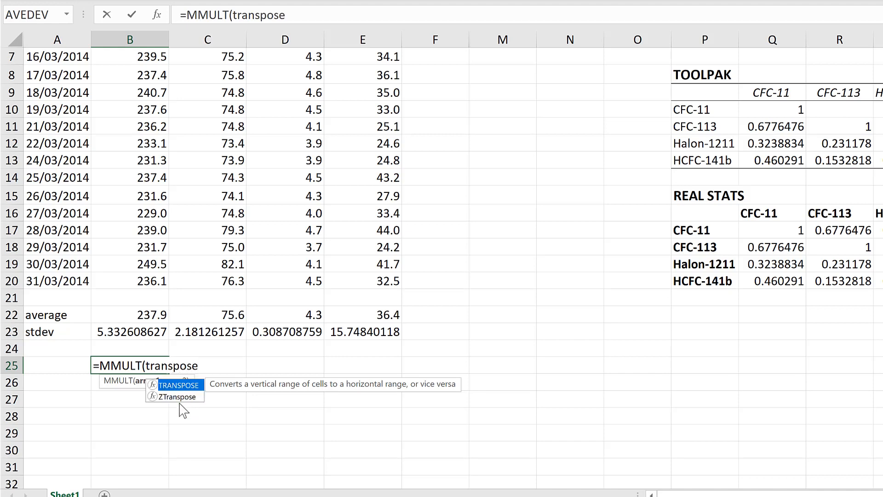
{"action": "key", "text": "Tab"}
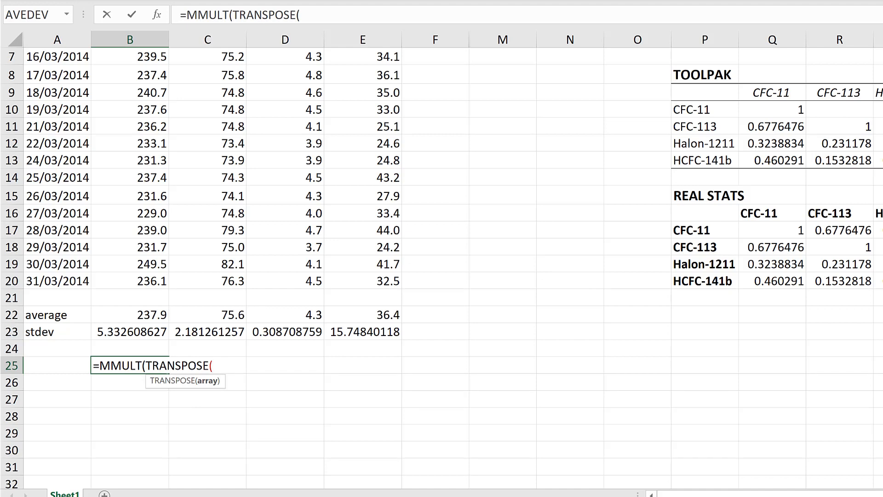
- Enter the gas data B2:E20 minus the averages B22:E22 as the array inside TRANSPOSE
{"action": "scroll", "coordinate": [441, 267], "scroll_direction": "up", "scroll_amount": 2}
{"action": "left_click_drag", "start_coordinate": [142, 81], "coordinate": [402, 392]}
{"action": "type", "text": "-"}
{"action": "left_click_drag", "start_coordinate": [131, 418], "coordinate": [383, 418]}
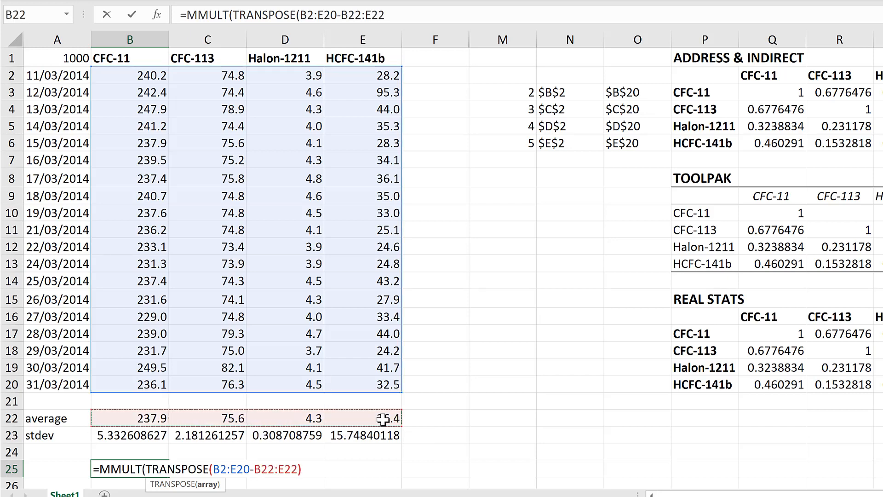
{"action": "type", "text": ")"}
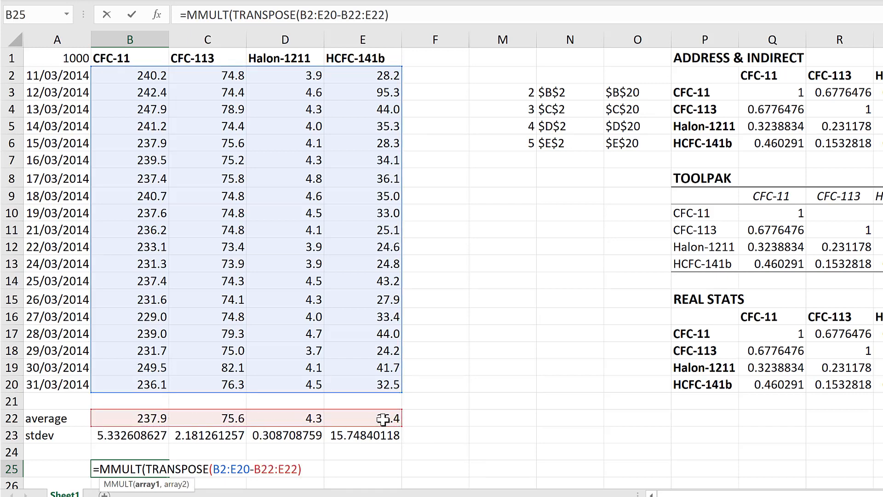
- Bracket the difference inside TRANSPOSE and divide it by the standard deviations B23:E23, completing the first MMULT array
{"action": "left_click", "coordinate": [213, 469]}
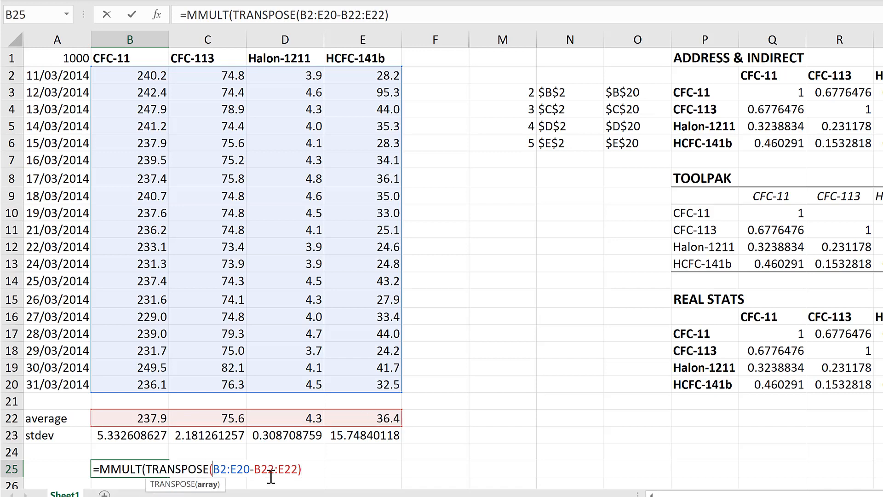
{"action": "type", "text": "("}
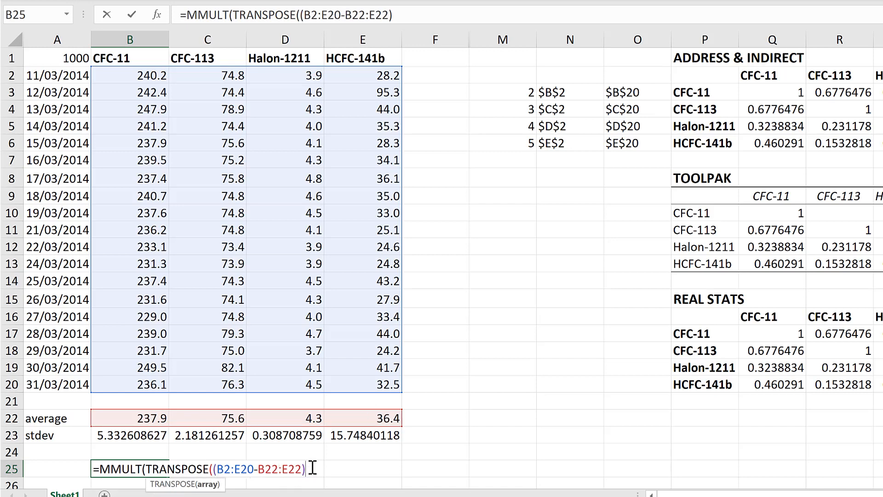
{"action": "type", "text": "/"}
{"action": "left_click_drag", "start_coordinate": [138, 441], "coordinate": [368, 441]}
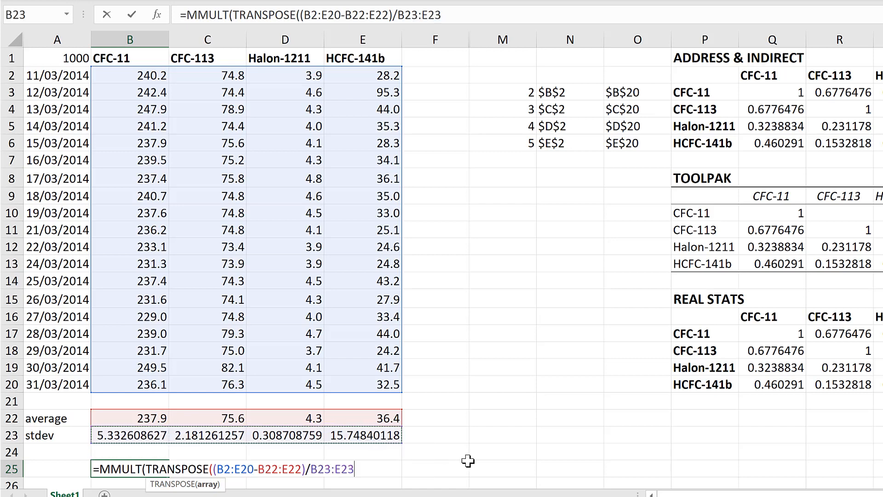
{"action": "type", "text": "),"}
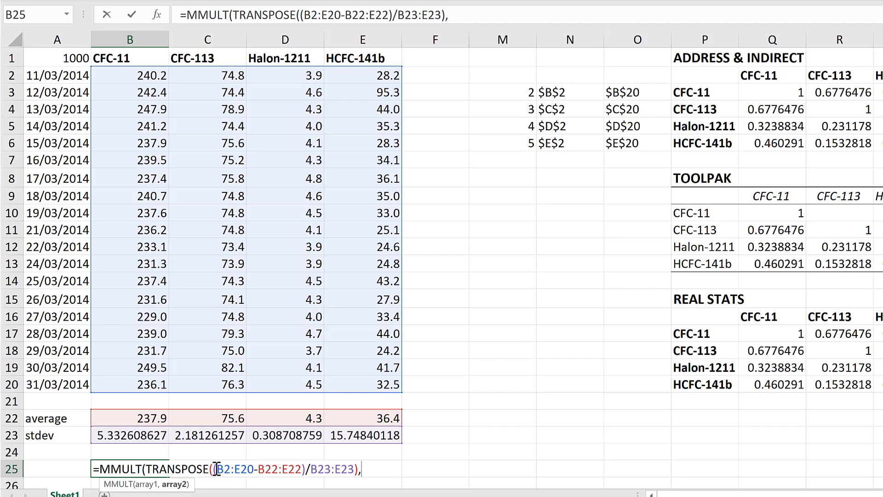
- Reuse (B2:E20-B22:E22)/B23:E23 as the second MMULT array, divide the product by 18 and enter the formula
{"action": "left_click_drag", "start_coordinate": [214, 468], "coordinate": [358, 469]}
{"action": "key", "text": "ctrl+c"}
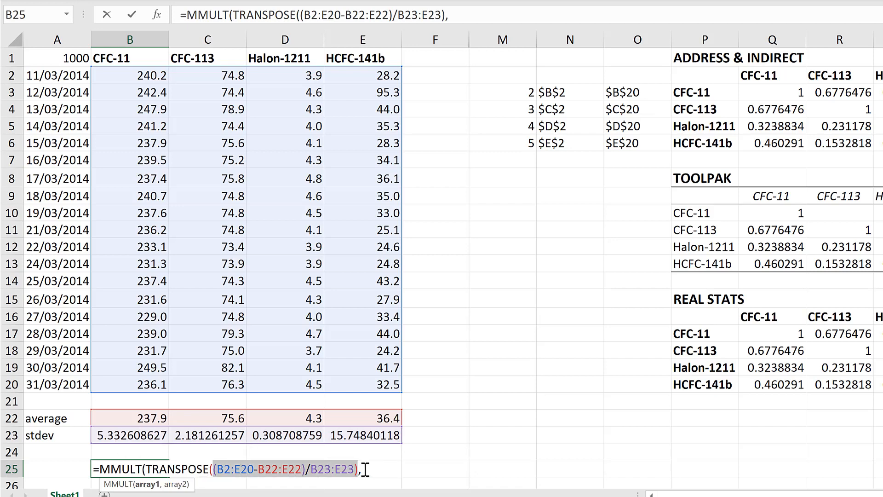
{"action": "left_click", "coordinate": [365, 469]}
{"action": "key", "text": "ctrl+v"}
{"action": "type", "text": ")"}
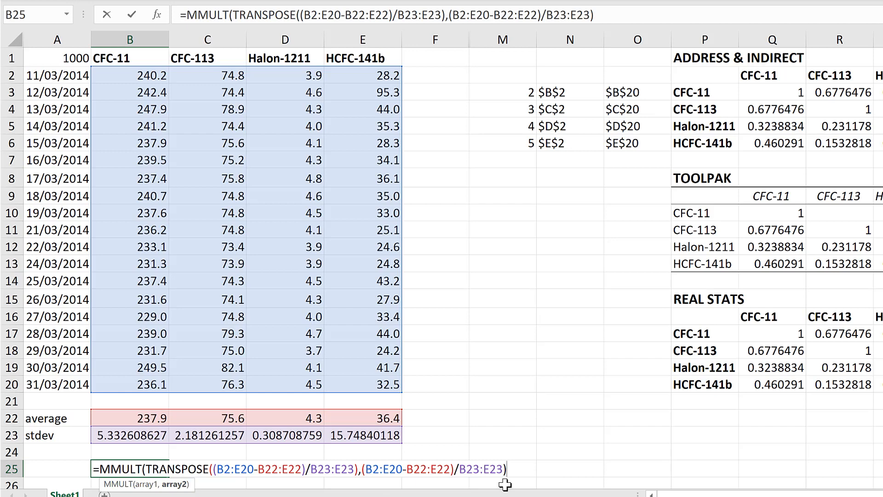
{"action": "type", "text": "/18"}
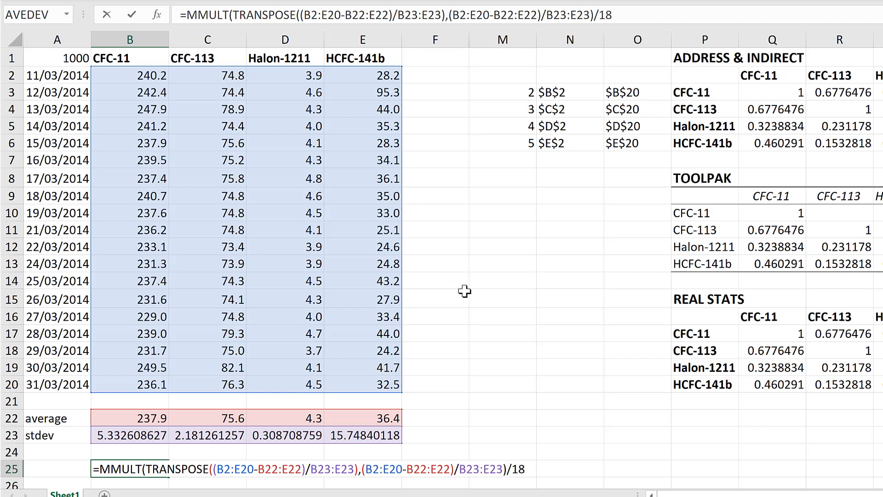
{"action": "key", "text": "Return"}
{"action": "scroll", "coordinate": [467, 304], "scroll_direction": "down", "scroll_amount": 2}
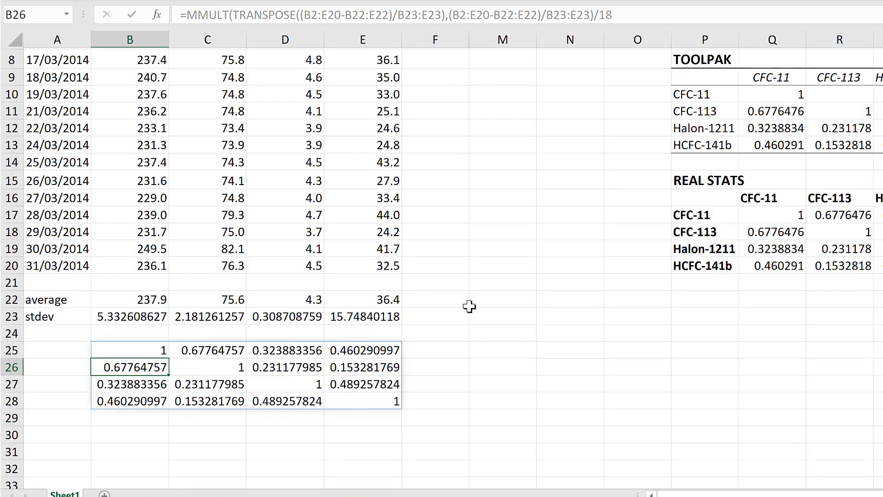
- Compare the MMULT correlation matrix in B25:E28 with the REAL STATS matrix and review its formula in B25
{"action": "left_click", "coordinate": [450, 327]}
{"action": "left_click_drag", "start_coordinate": [140, 347], "coordinate": [381, 398]}
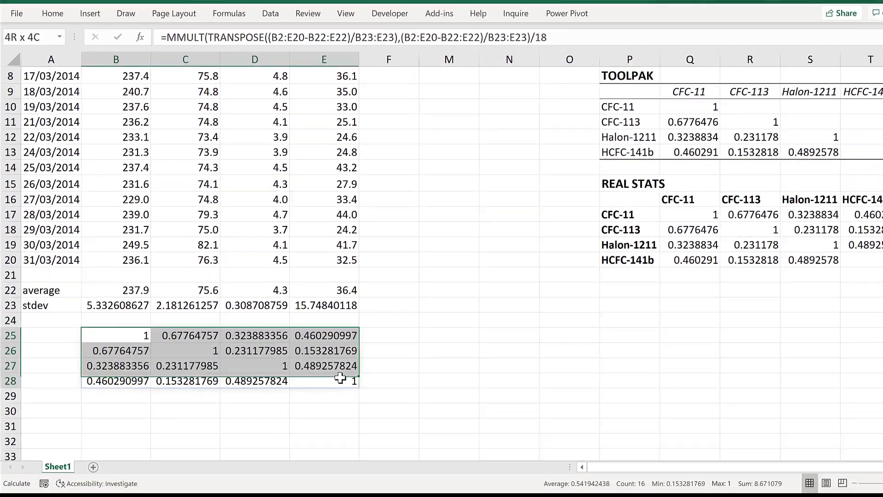
{"action": "left_click", "coordinate": [448, 320]}
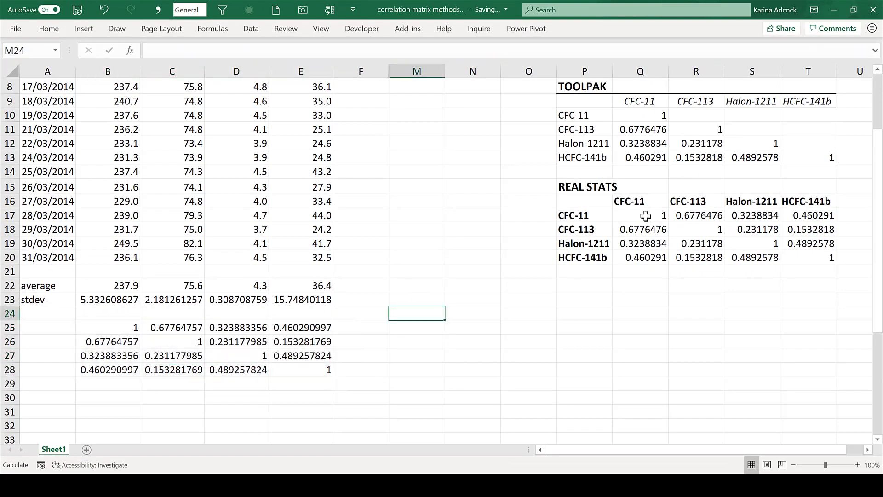
{"action": "left_click_drag", "start_coordinate": [645, 215], "coordinate": [796, 255]}
{"action": "left_click", "coordinate": [339, 293]}
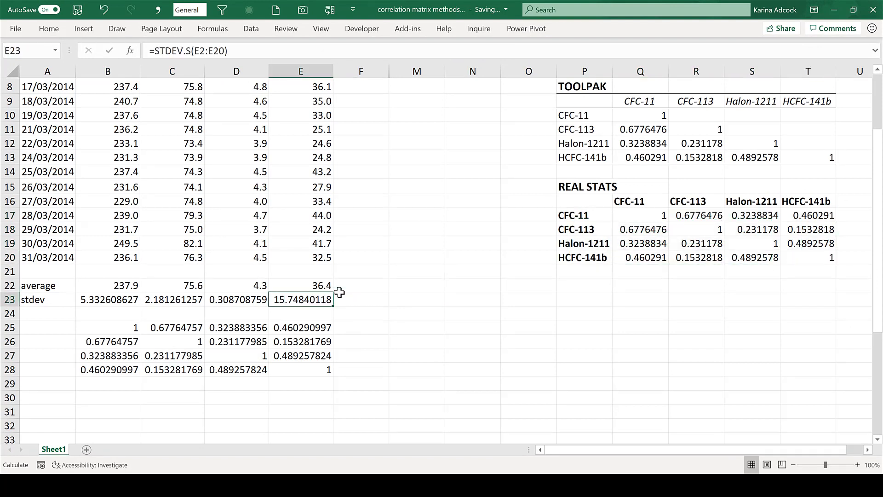
{"action": "left_click", "coordinate": [357, 312]}
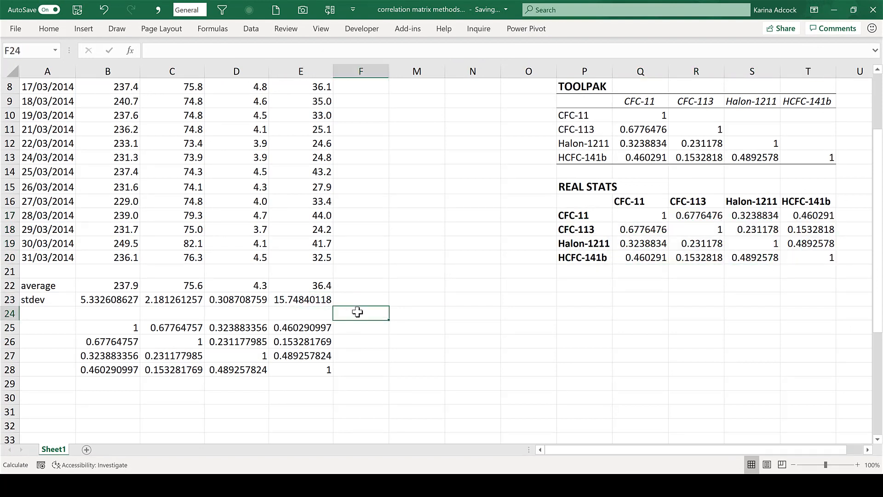
{"action": "left_click", "coordinate": [131, 327]}
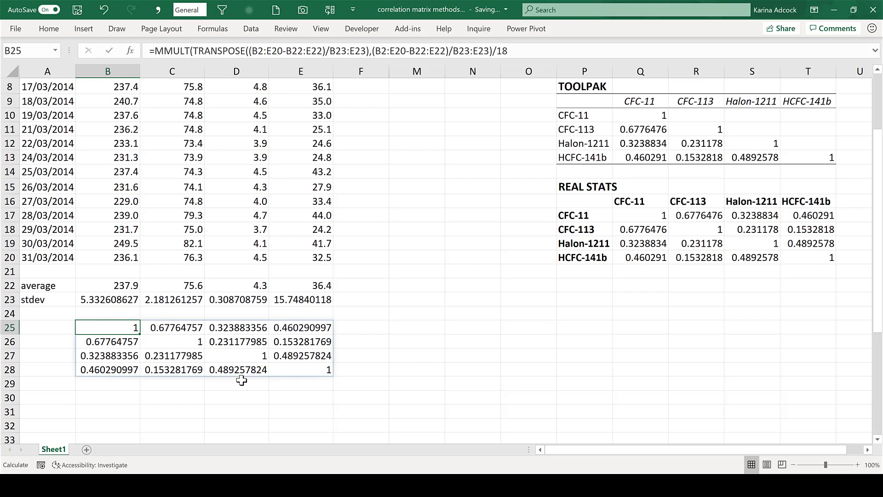
{"action": "left_click", "coordinate": [356, 329]}
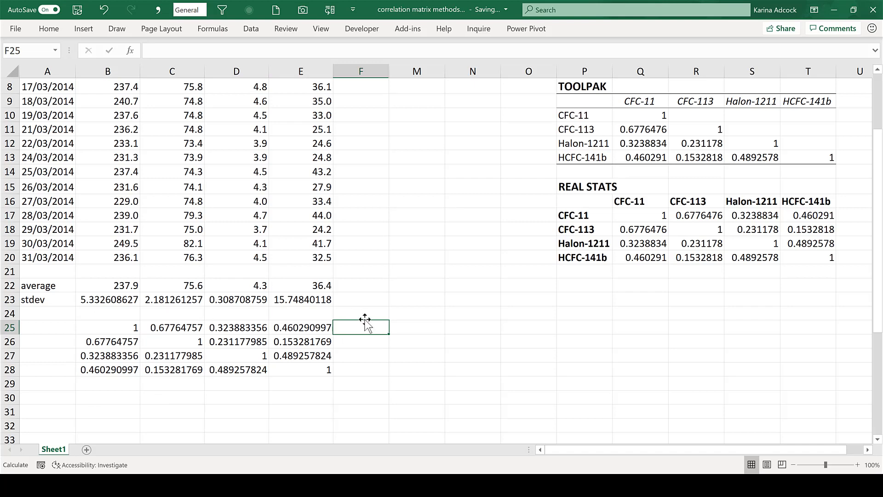
{"action": "key", "text": "Up"}
- Unhide columns G to L between columns F and M and bring all the correlation matrices into view
{"action": "scroll", "coordinate": [496, 283], "scroll_direction": "up", "scroll_amount": 3}
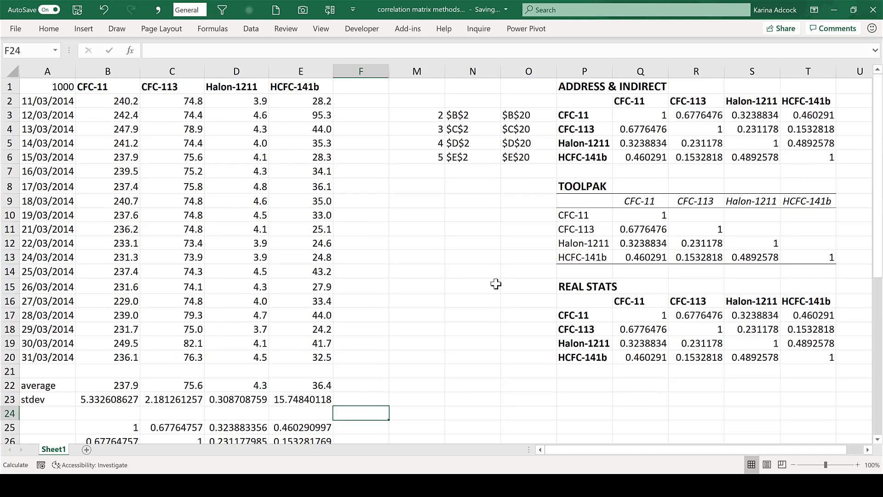
{"action": "left_click_drag", "start_coordinate": [372, 71], "coordinate": [412, 69]}
{"action": "right_click", "coordinate": [409, 69]}
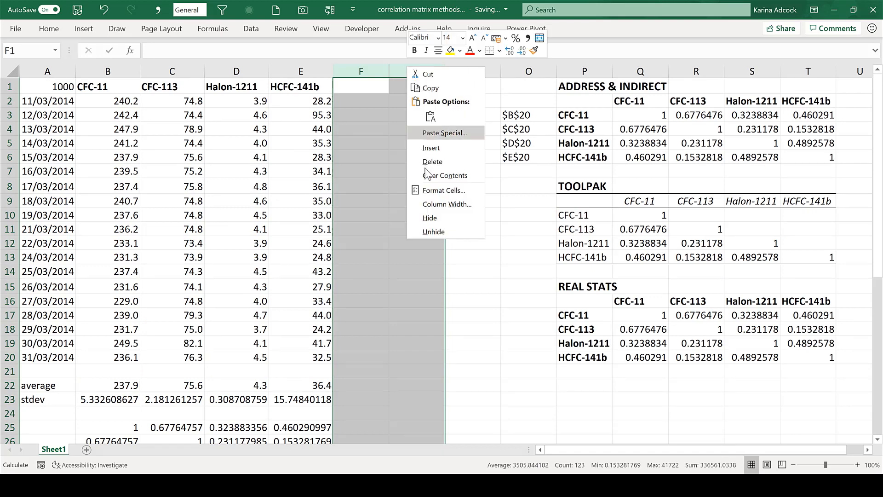
{"action": "left_click", "coordinate": [434, 232]}
{"action": "left_click_drag", "start_coordinate": [598, 449], "coordinate": [735, 449]}
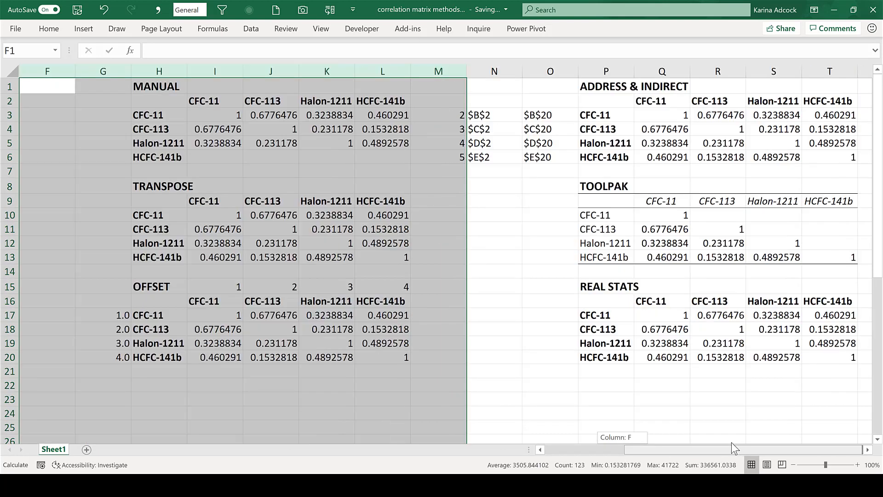
{"action": "left_click", "coordinate": [868, 450]}
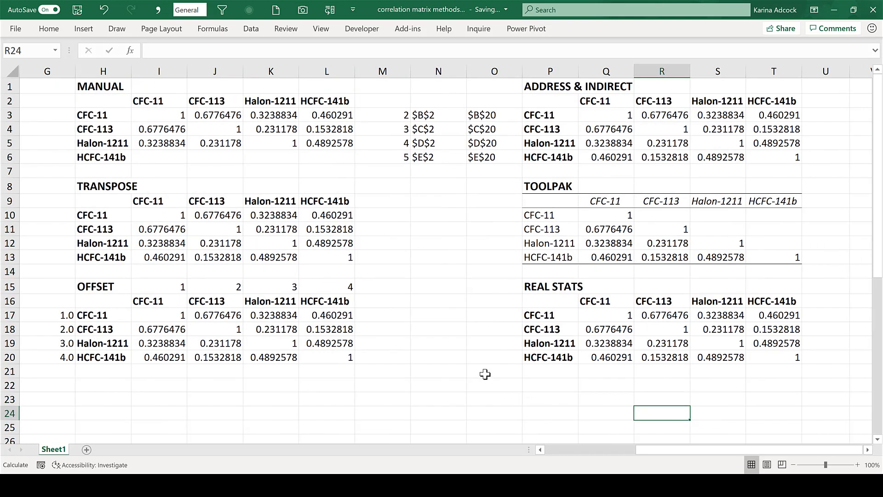